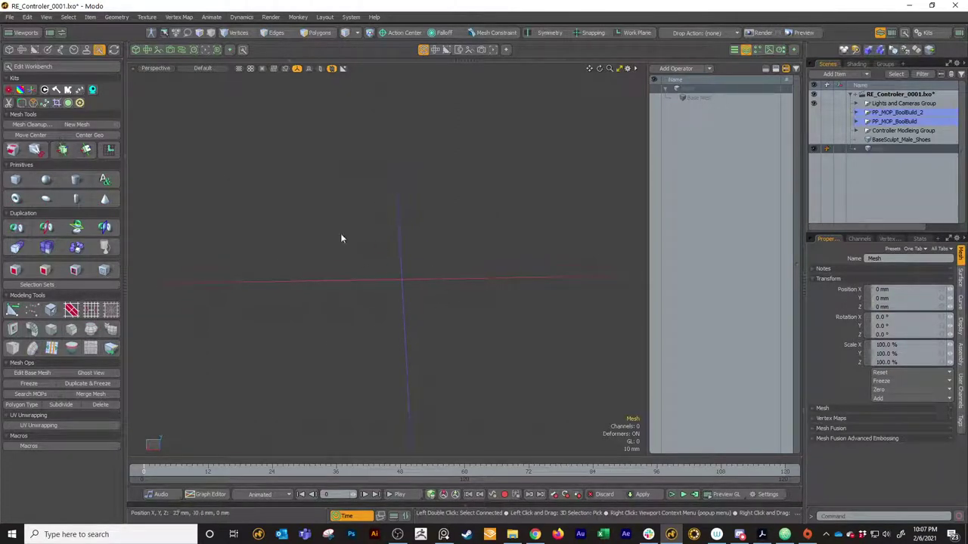
Create a cylinder primitive at the origin with a radius of about 23 mm, aligned to the Y axis with 20 sides.
click(76, 181)
ctrl+drag(402, 279, 522, 312)
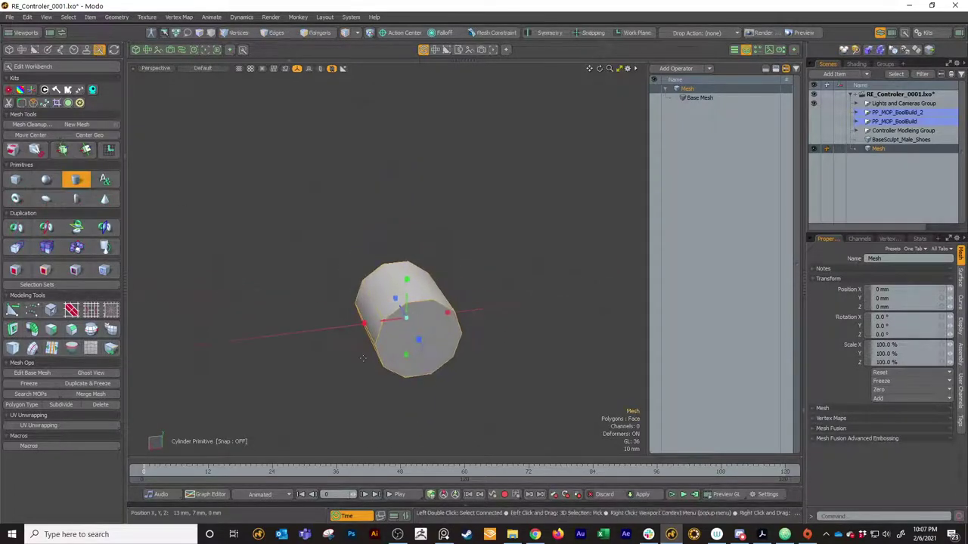
key(k)
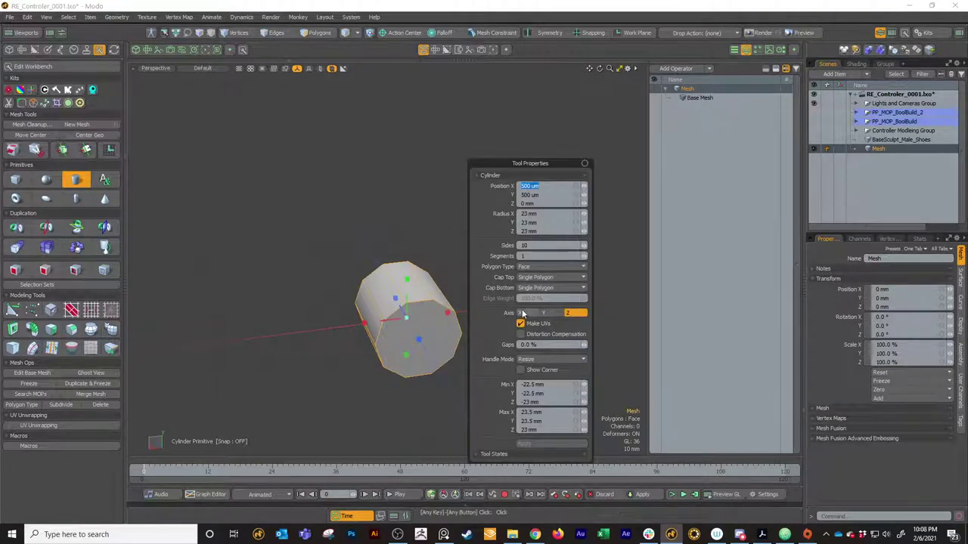
click(548, 314)
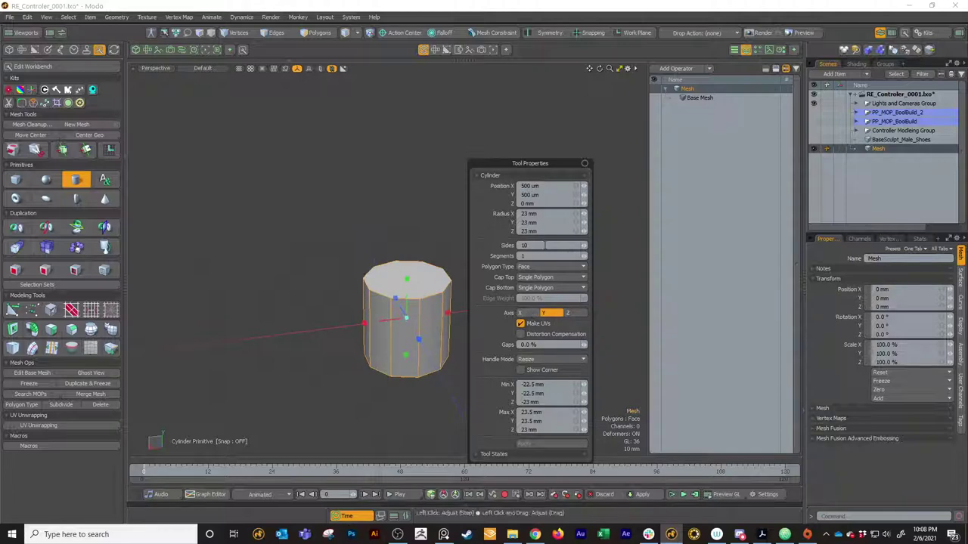
text(20)
key(Return)
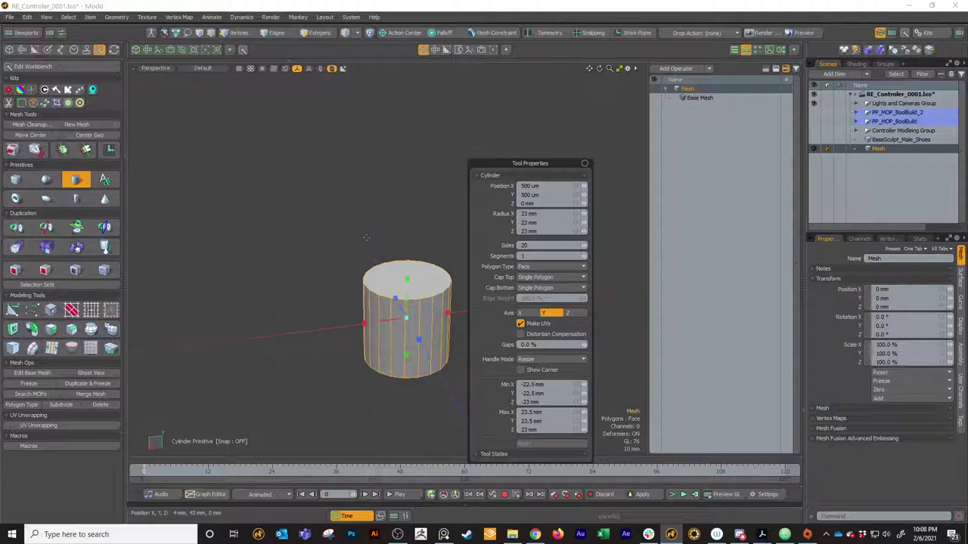
key(k)
Move the whole cylinder straight up in the side view so its base rests on the ground plane.
key(KP_3)
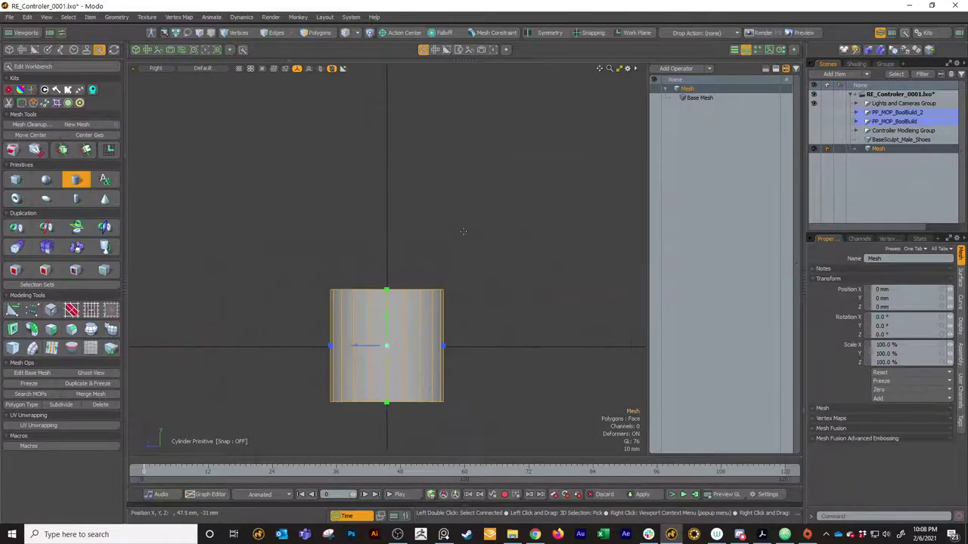
key(2)
key(3)
double_click(388, 337)
key(w)
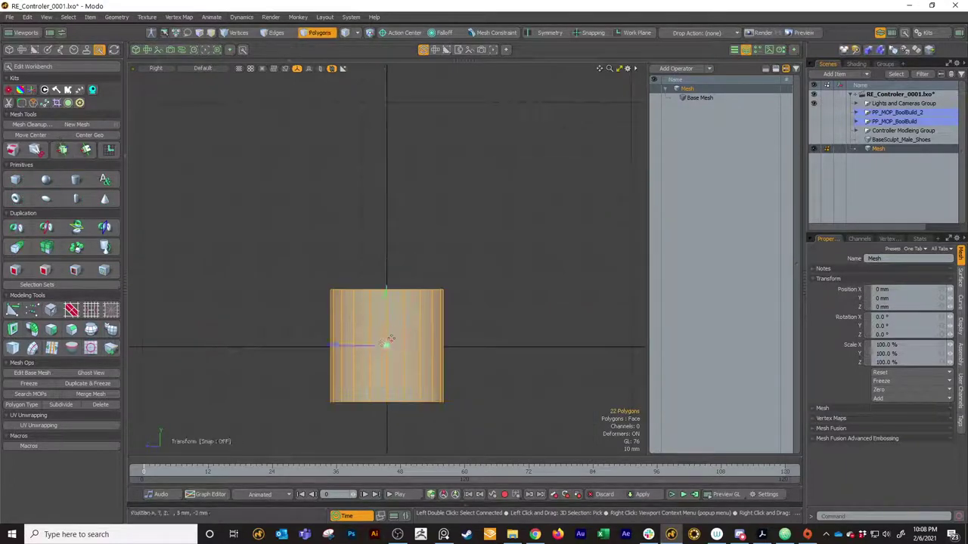
drag(387, 323, 387, 267)
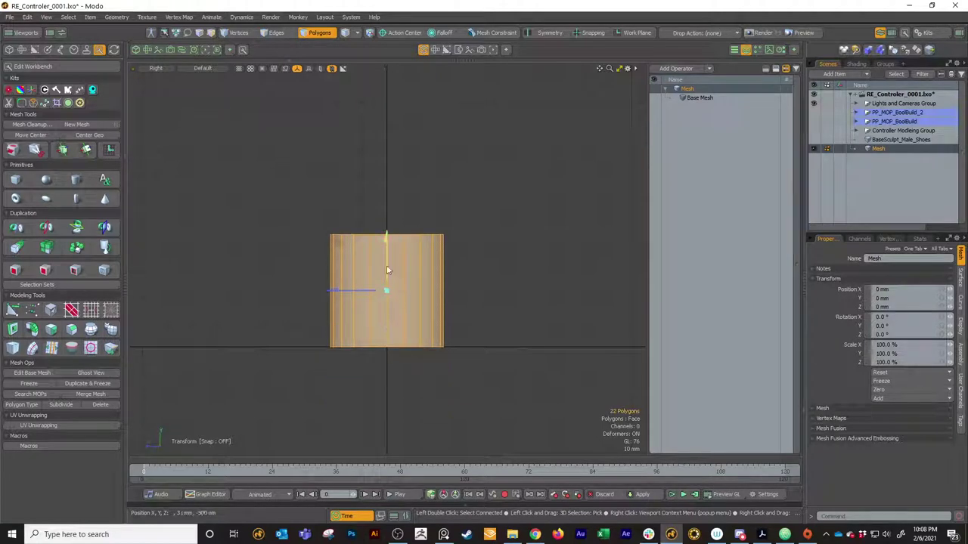
key(space)
click(492, 280)
key(ctrl+space)
click(518, 259)
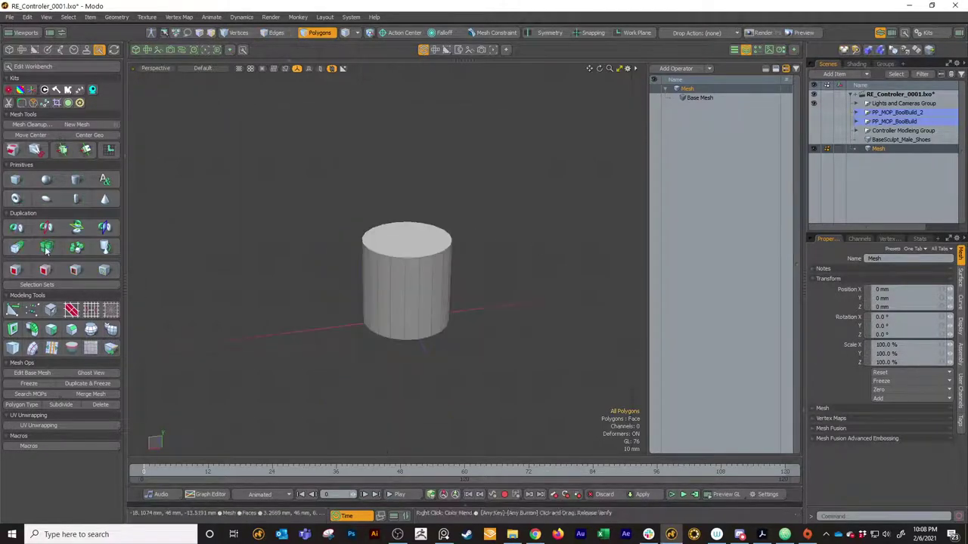
Display the cylinder's dimensions in the viewport with the Dimension Utility.
click(740, 535)
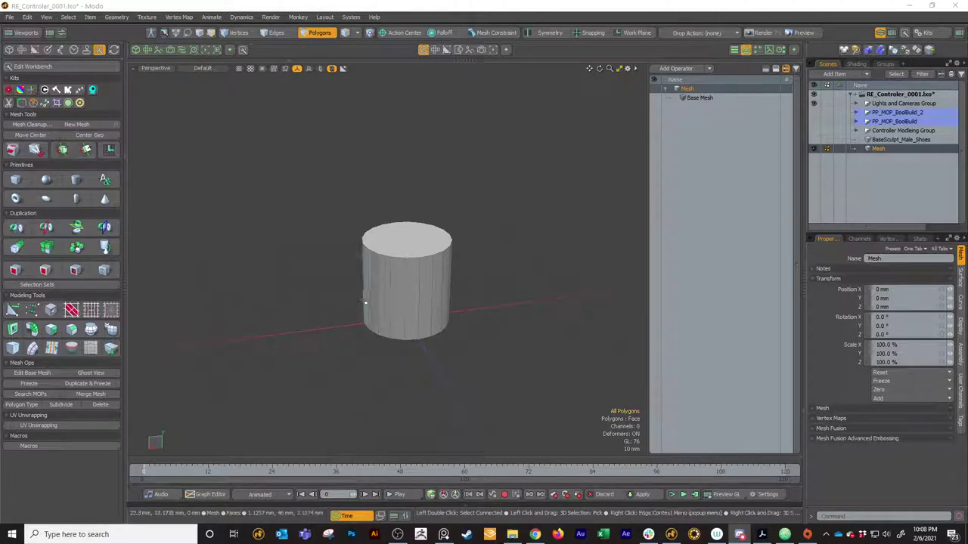
scroll(388, 269, down, 4)
alt+drag(388, 273, 401, 331)
key(ctrl+u)
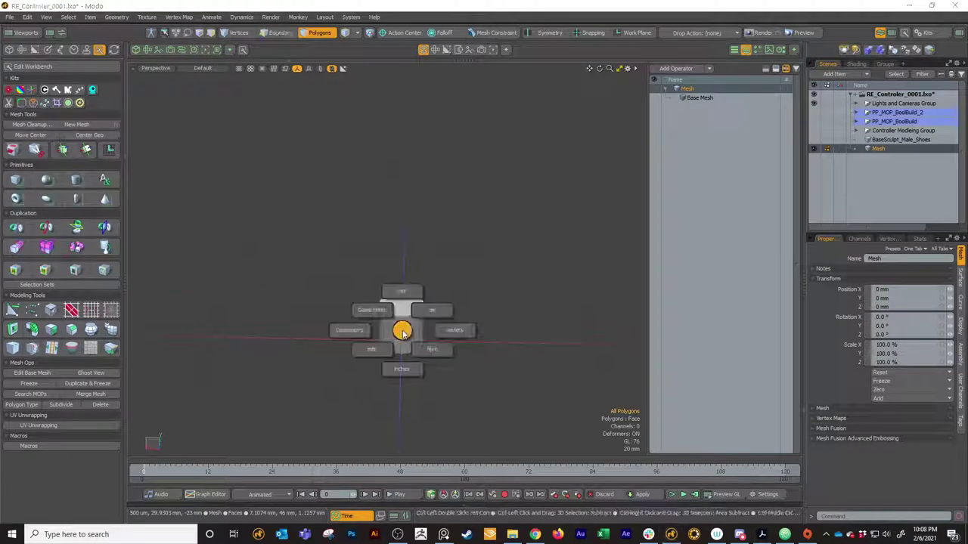
click(349, 330)
scroll(389, 349, up, 2)
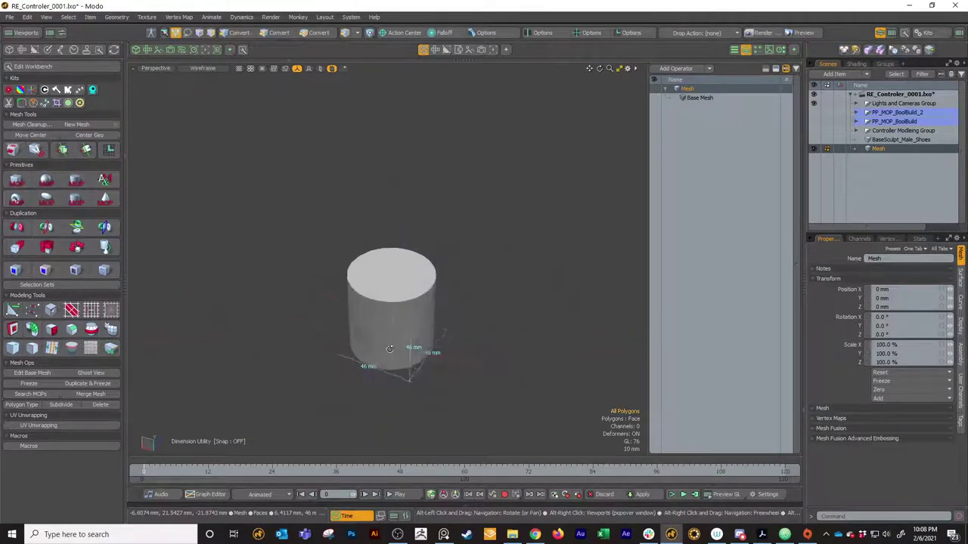
alt+drag(390, 348, 425, 366)
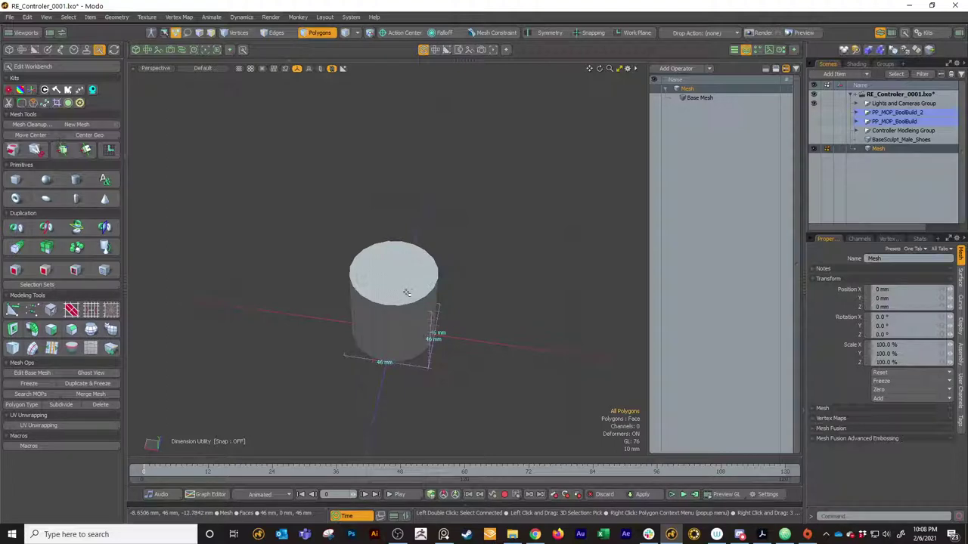
mouse_move(406, 292)
alt+mouse_down()
mouse_move(373, 309)
mouse_move(385, 264)
mouse_move(341, 249)
mouse_move(402, 288)
mouse_move(423, 289)
alt+mouse_up()
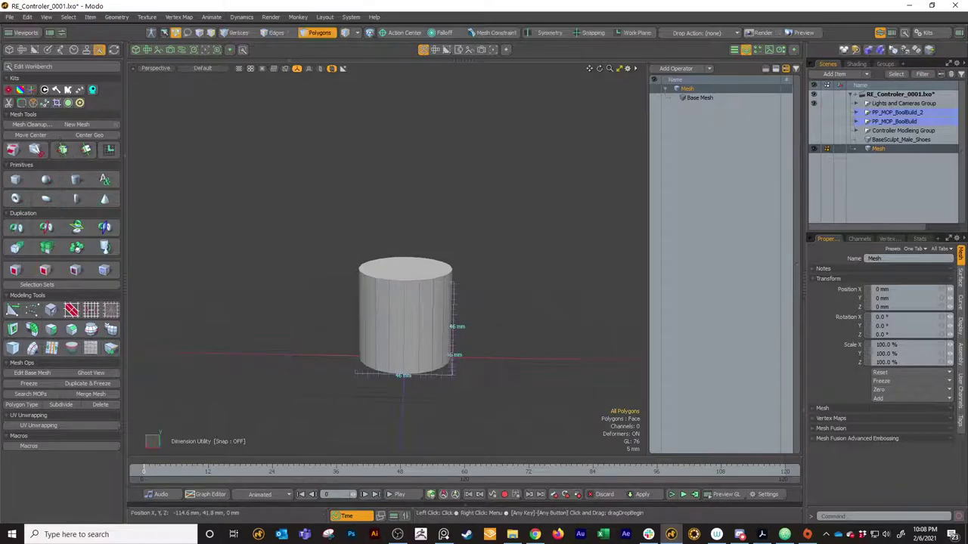
right_drag(967, 107, 433, 69)
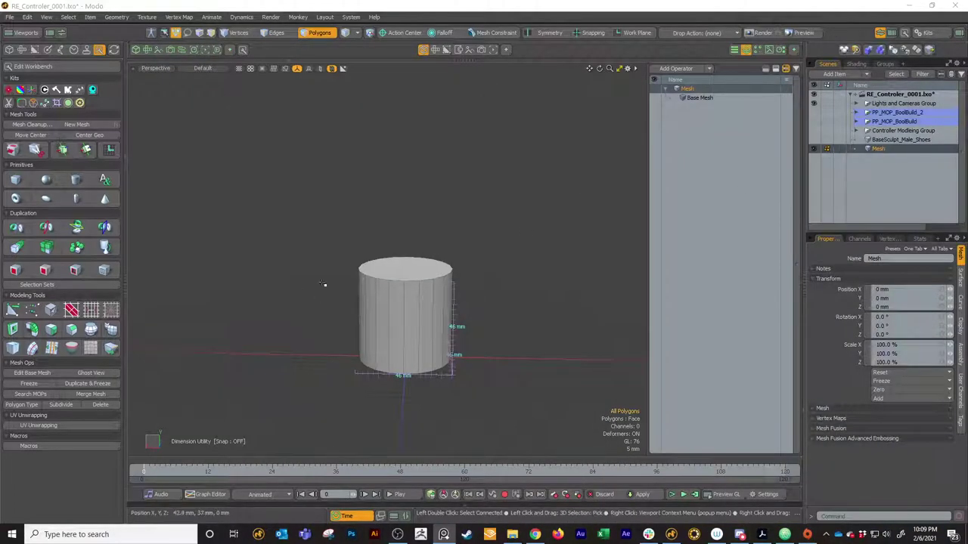
Bevel the cylinder's top face outward, without raising it, to about 86 mm across.
alt+drag(323, 284, 395, 308)
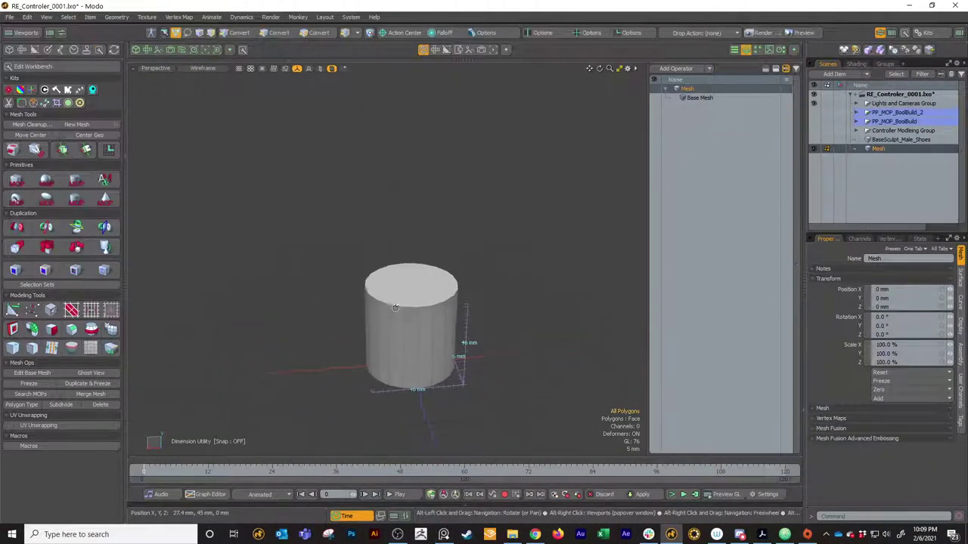
click(398, 284)
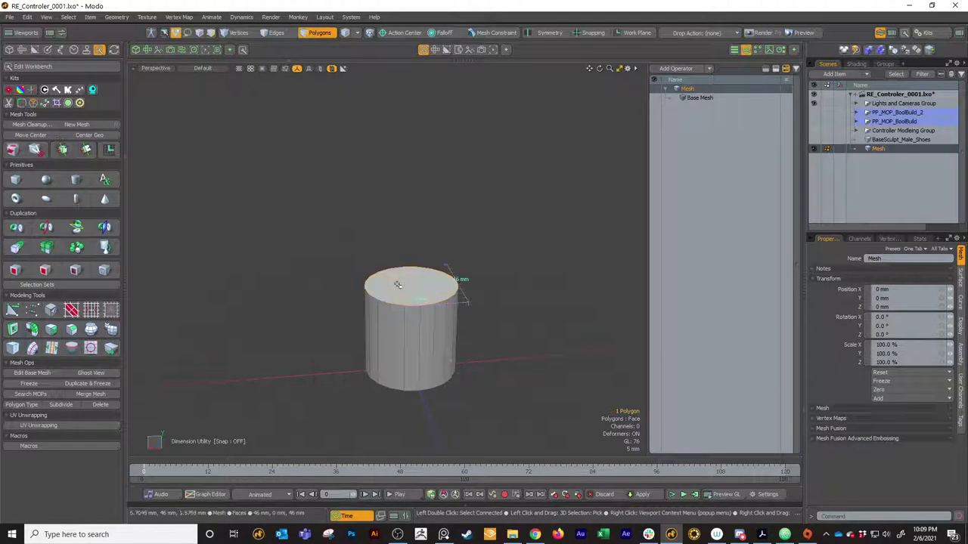
key(b)
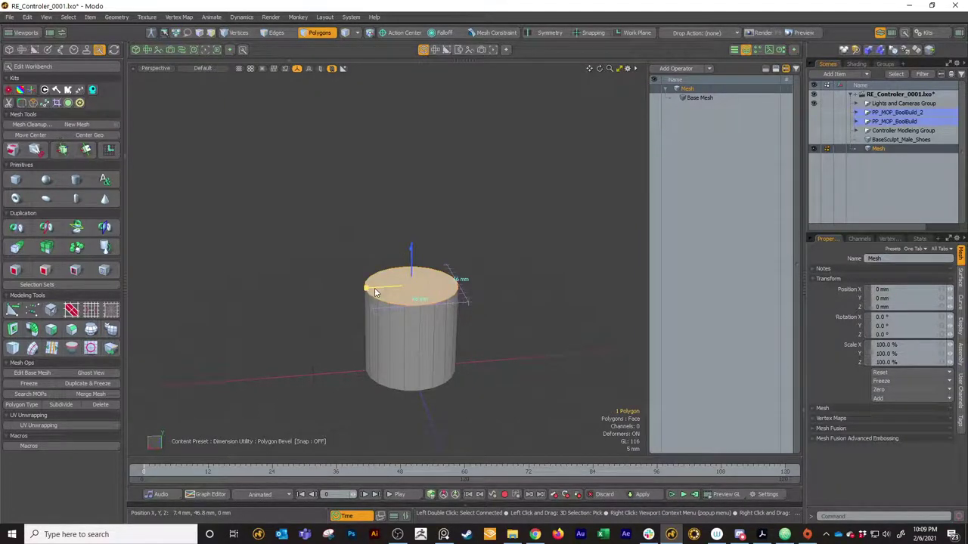
drag(366, 288, 325, 290)
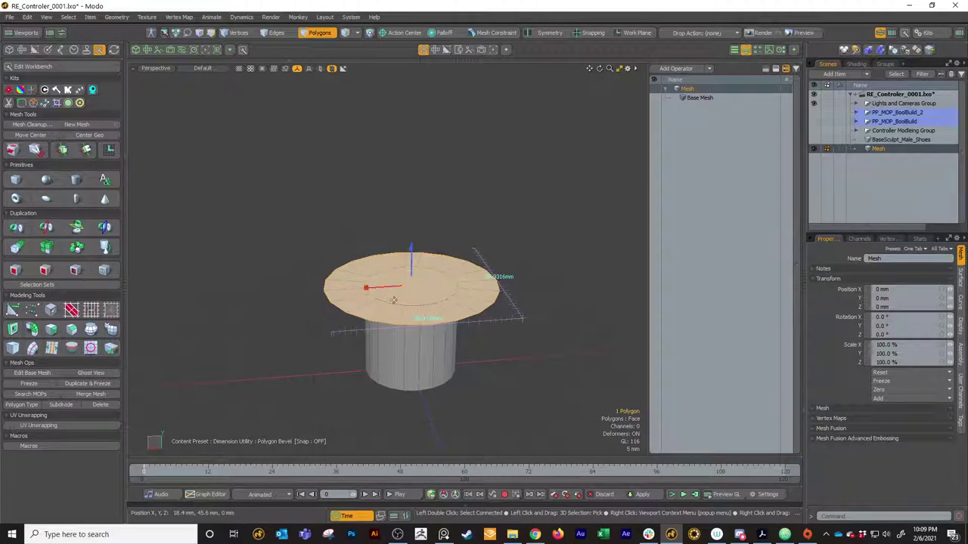
Extend the widened top face upward about 35 mm with a new bevel and inset it to a tiny centre polygon.
shift+click(396, 263)
drag(408, 261, 411, 189)
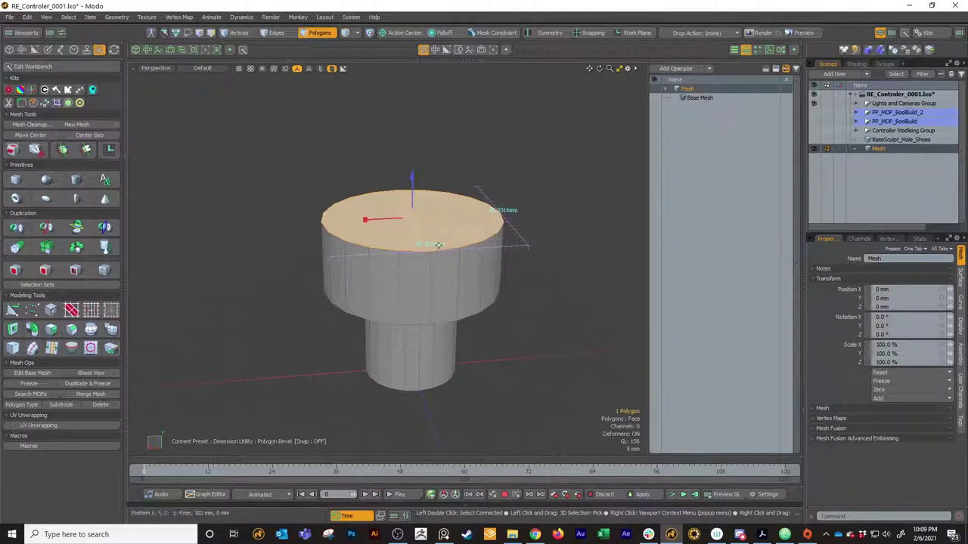
alt+drag(438, 246, 433, 259)
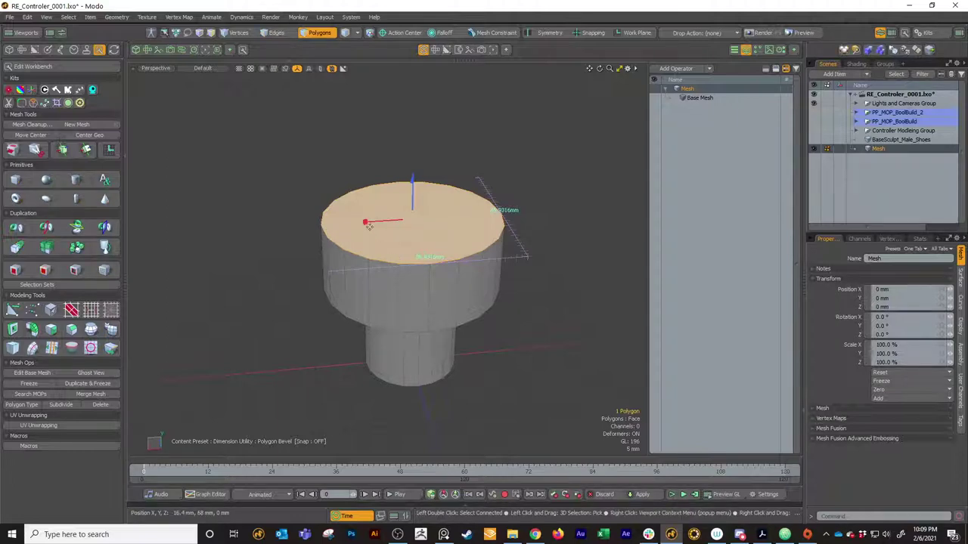
mouse_move(367, 223)
mouse_down()
mouse_move(325, 226)
mouse_move(367, 222)
mouse_up()
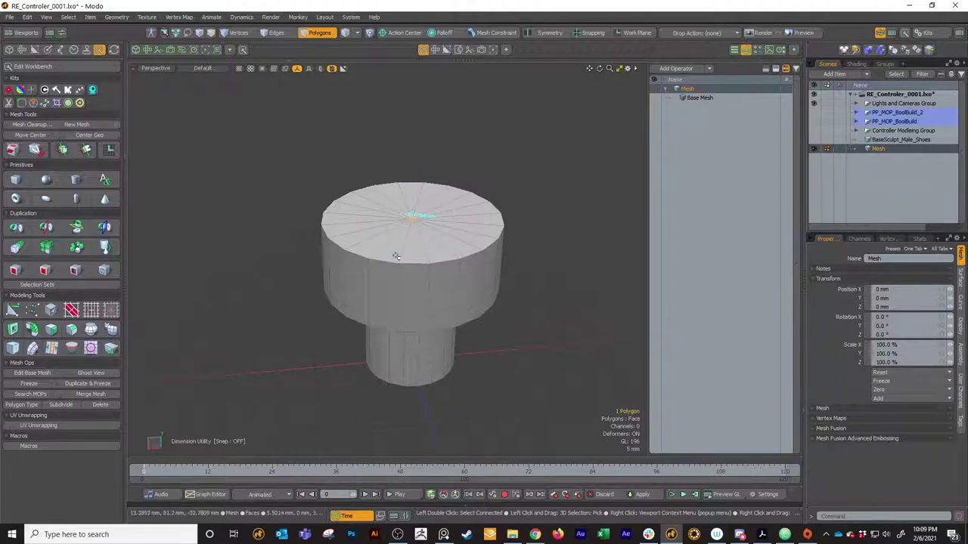
Apply a 90% subdivision weight to the inner and outer edge loops on the underside of the cap.
alt+drag(396, 258, 396, 290)
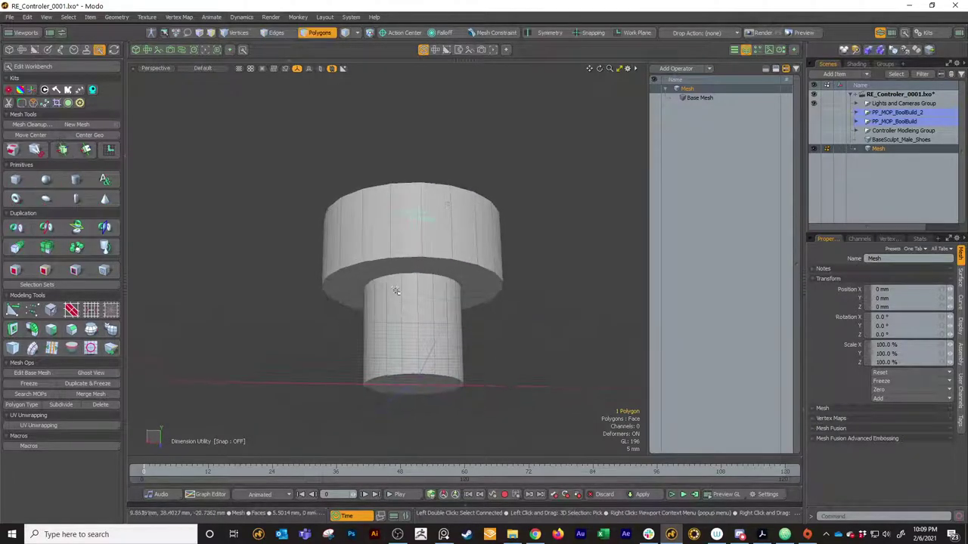
key(2)
click(393, 275)
shift+click(384, 259)
key(l)
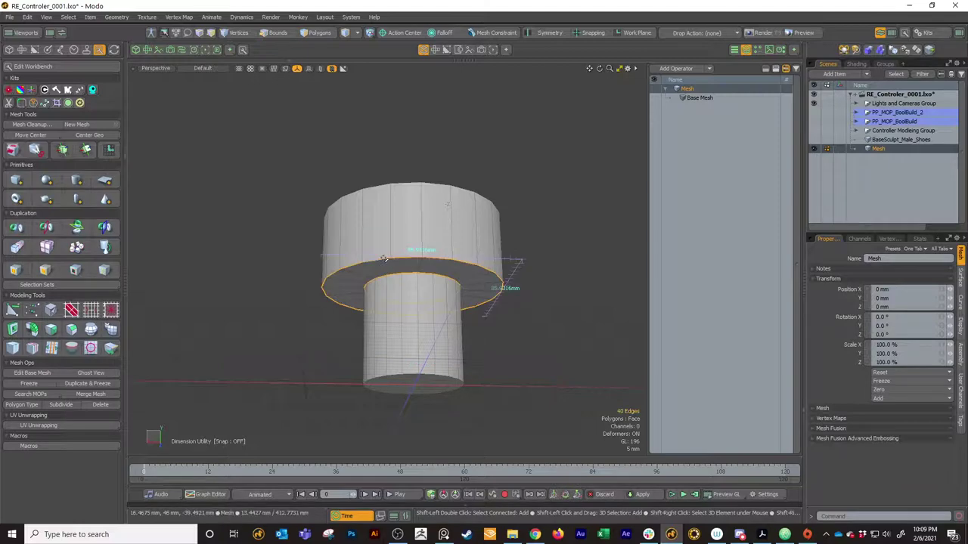
key(shift+w)
click(408, 215)
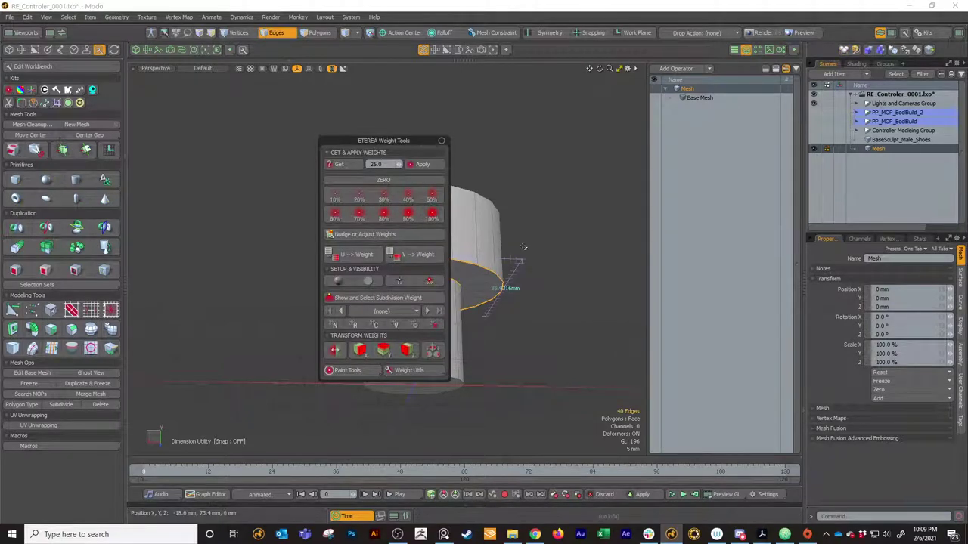
Convert the stem and cap mesh to Catmull-Clark subdivision surfaces.
key(3)
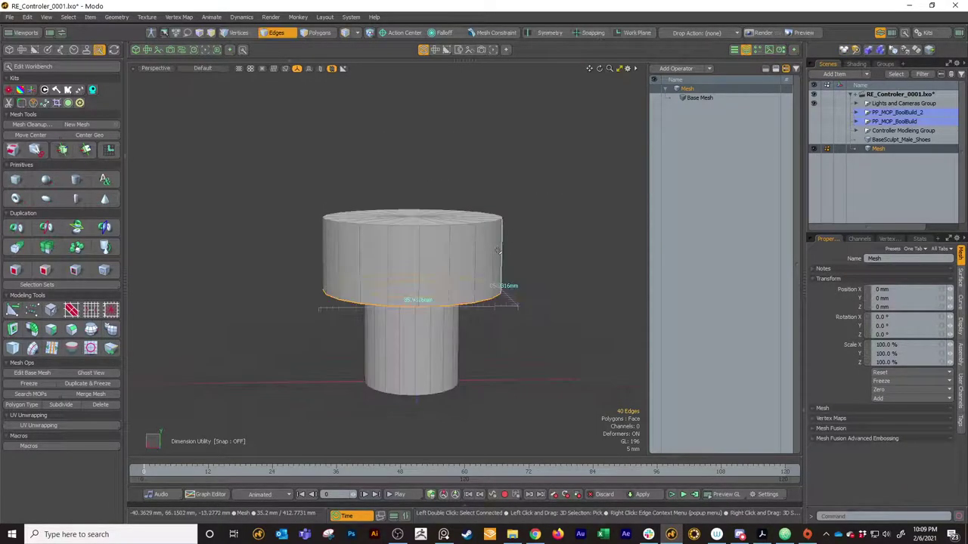
key(Tab)
alt+drag(540, 300, 400, 299)
Cut the stem's bottom face from the mesh and paste it into a new mesh item.
click(452, 331)
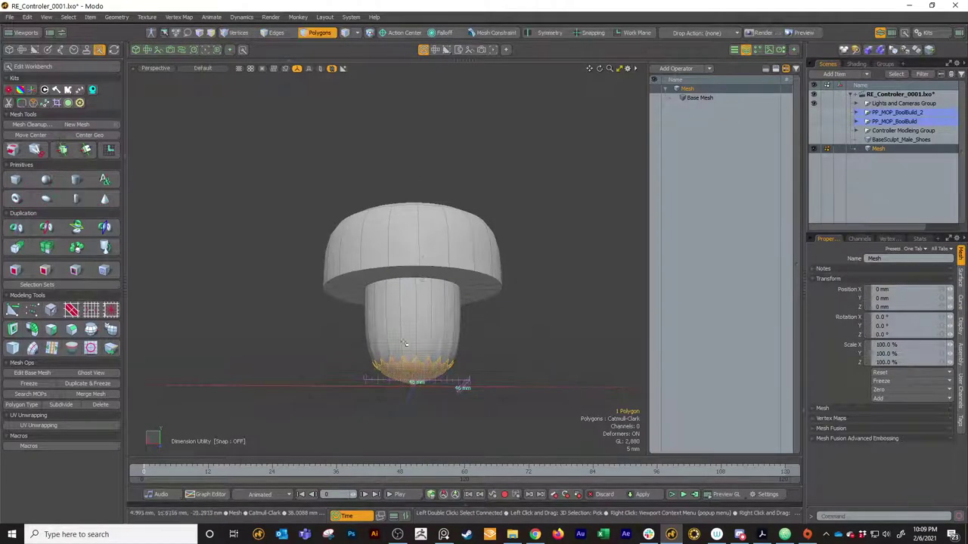
key(Delete)
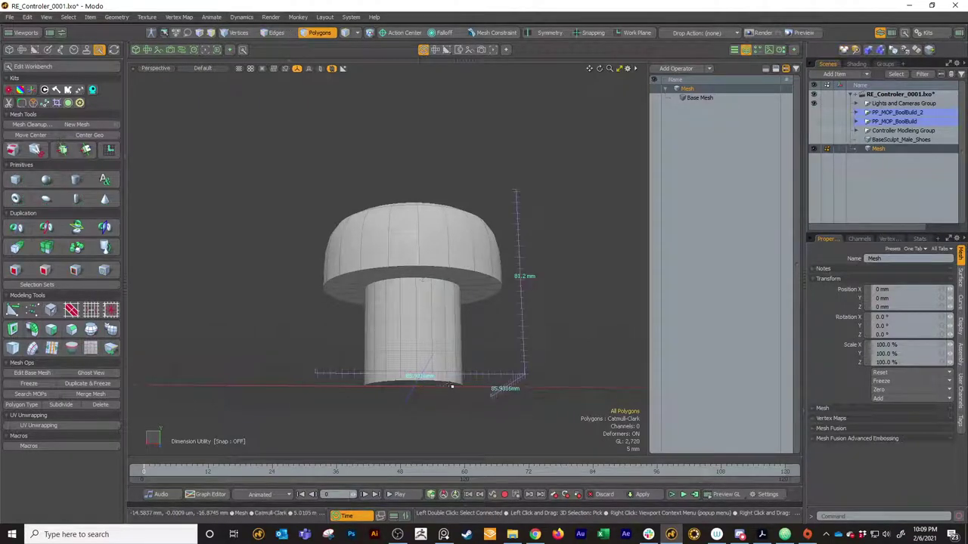
key(n)
key(ctrl+v)
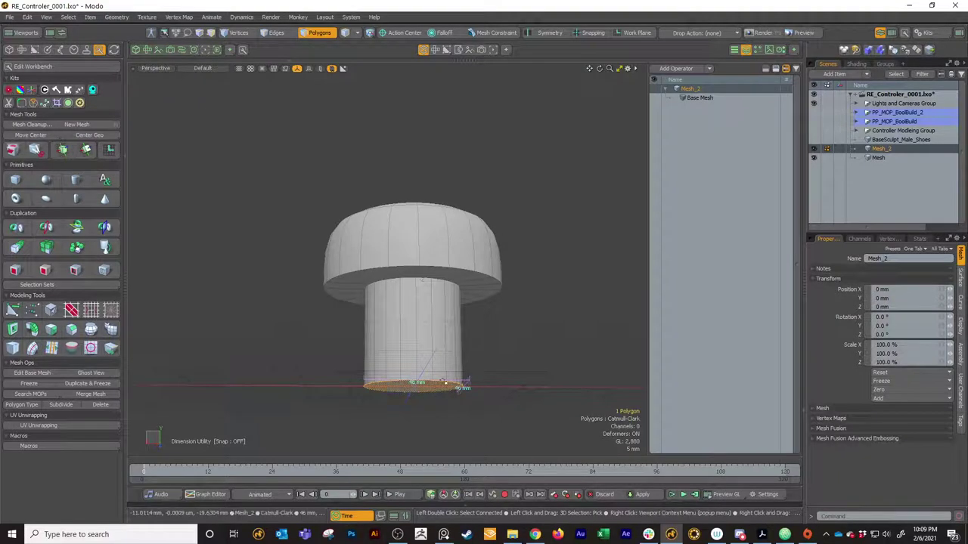
Bevel the pasted disc outward into a flat ring about 94 mm across around the stem's base, with subdivision off.
key(Tab)
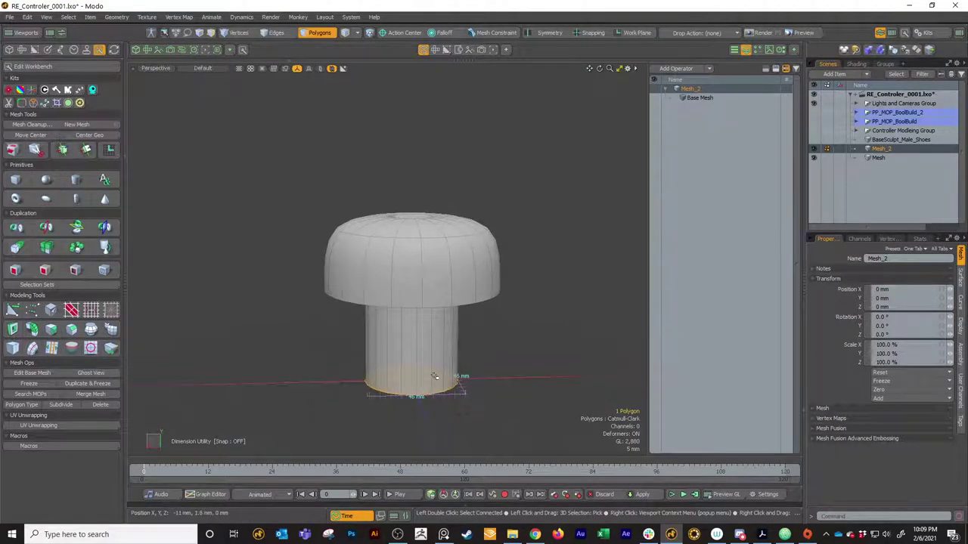
mouse_move(436, 308)
alt+mouse_down()
mouse_move(434, 253)
mouse_move(431, 312)
mouse_move(430, 302)
alt+mouse_up()
alt+shift+drag(430, 302, 446, 365)
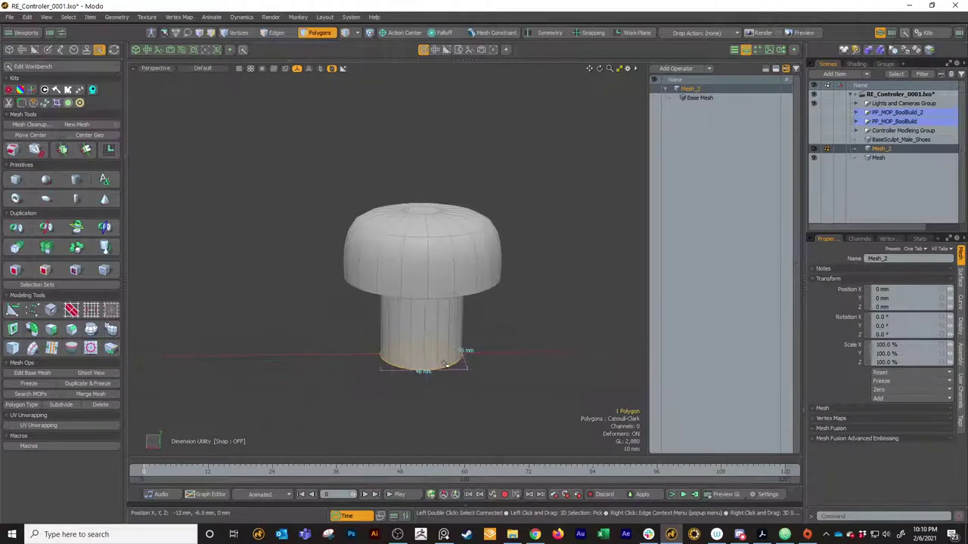
key(b)
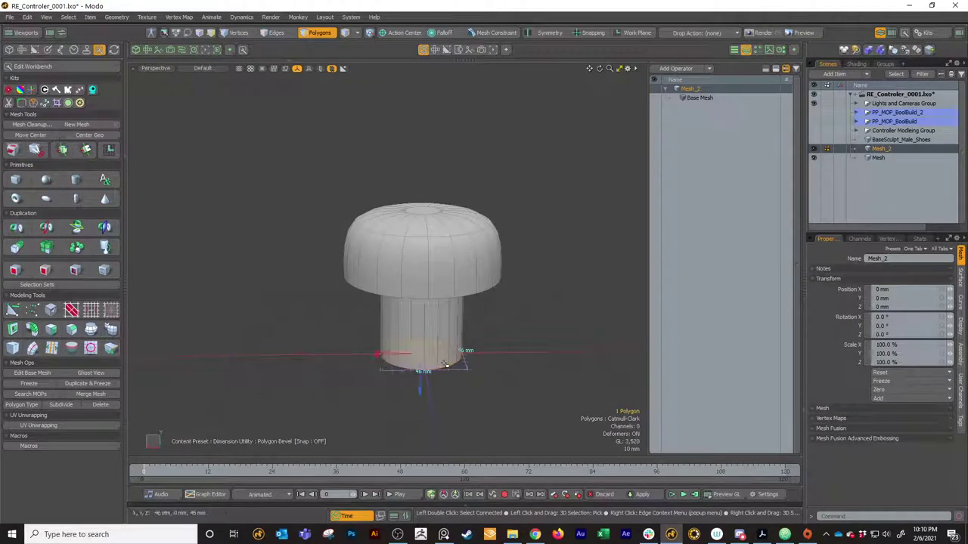
mouse_move(382, 353)
mouse_down()
mouse_move(371, 354)
mouse_move(388, 353)
mouse_up()
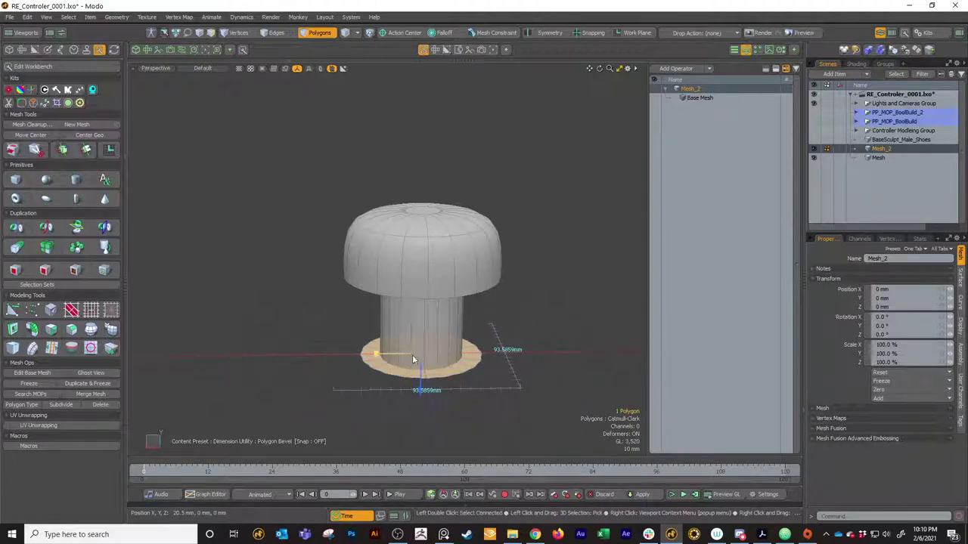
key(space)
alt+drag(420, 355, 437, 378)
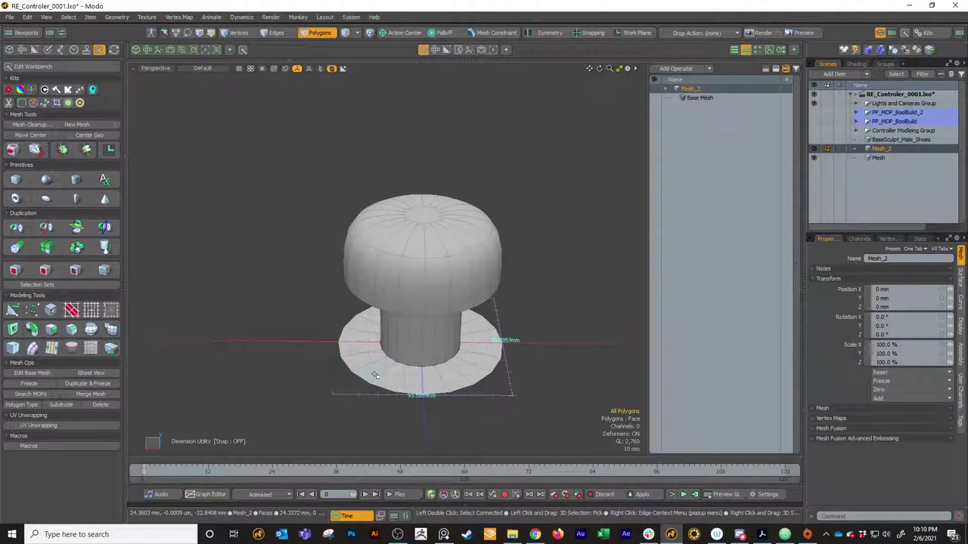
alt+drag(374, 375, 471, 365)
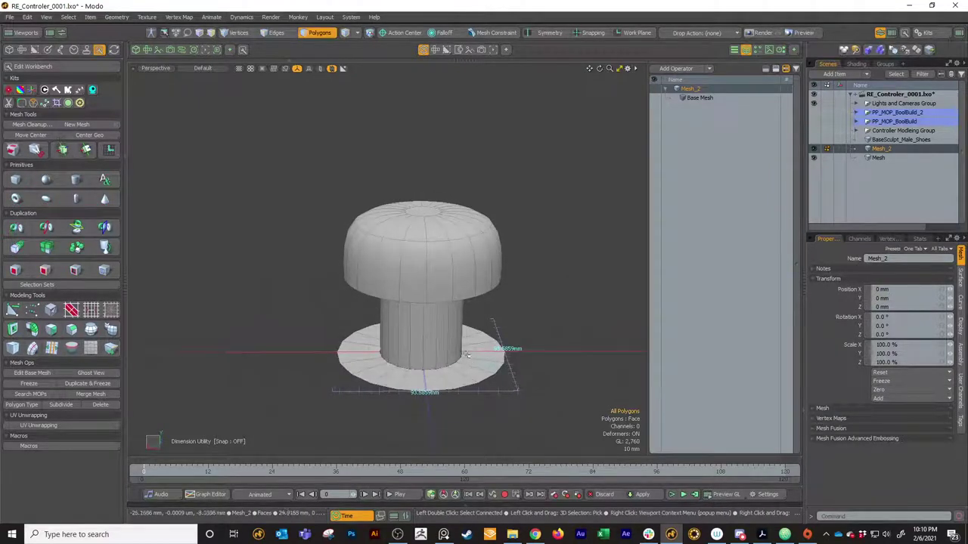
double_click(469, 368)
alt+drag(469, 367, 432, 362)
key(Escape)
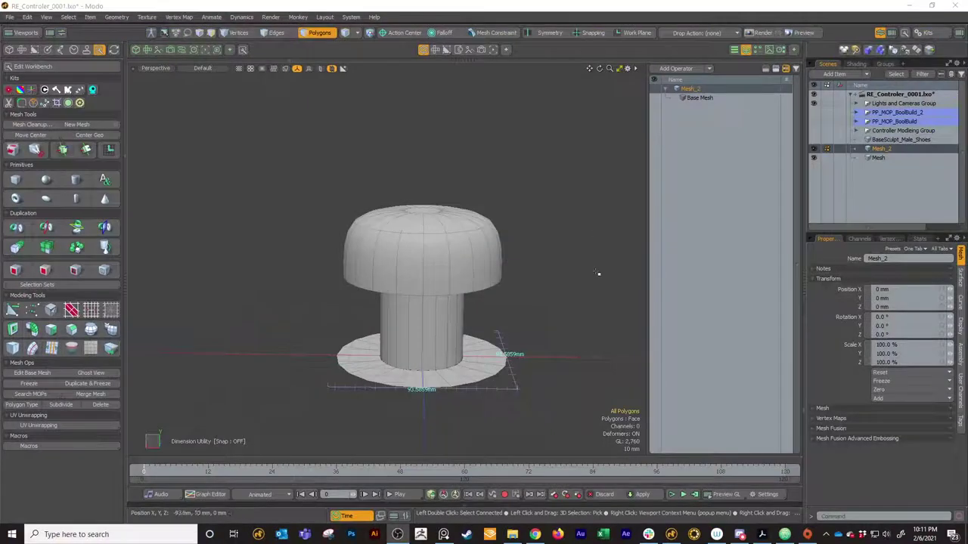
Bevel the edge loop around the cap's upper shoulder into two loops about 18 mm apart in height, rounding the cap further.
click(435, 379)
alt+drag(435, 379, 440, 402)
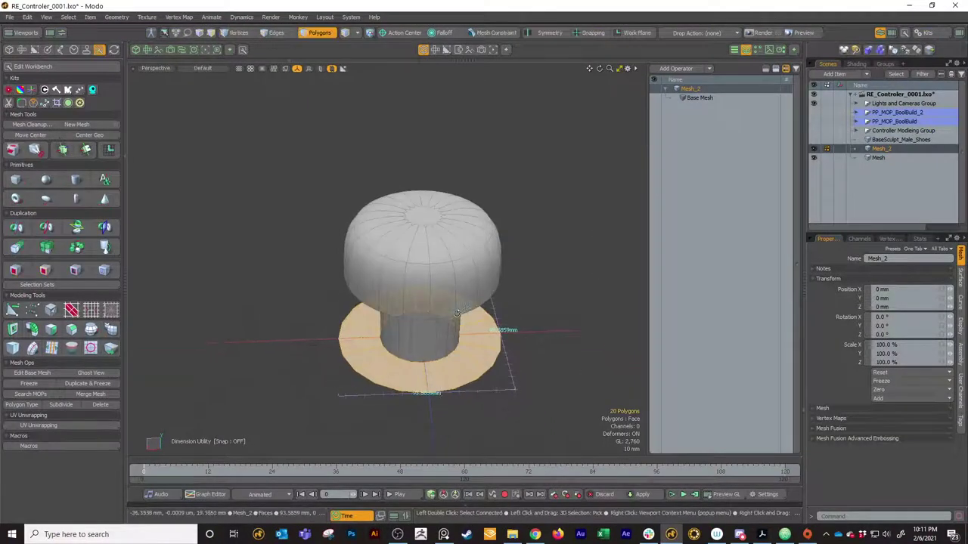
alt+drag(438, 335, 404, 247)
key(5)
click(407, 251)
key(2)
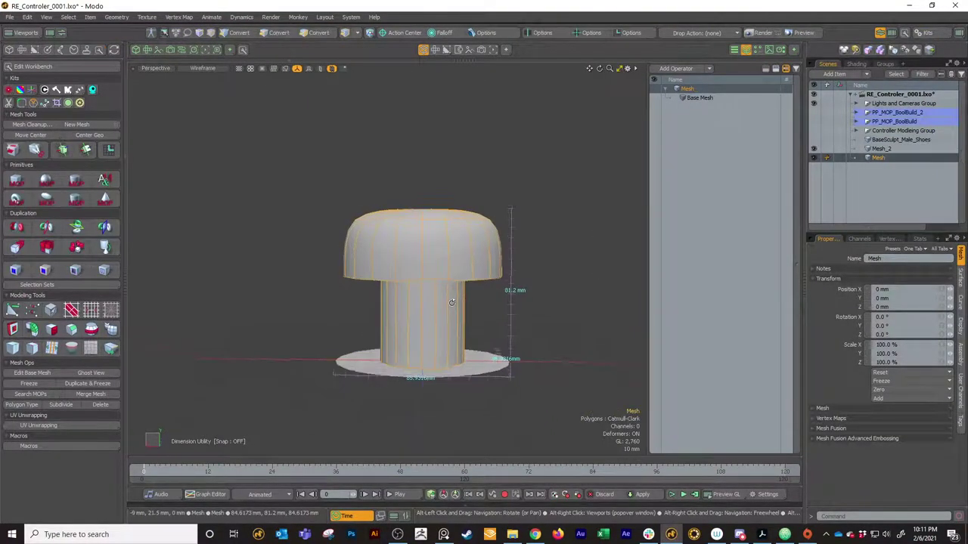
double_click(428, 233)
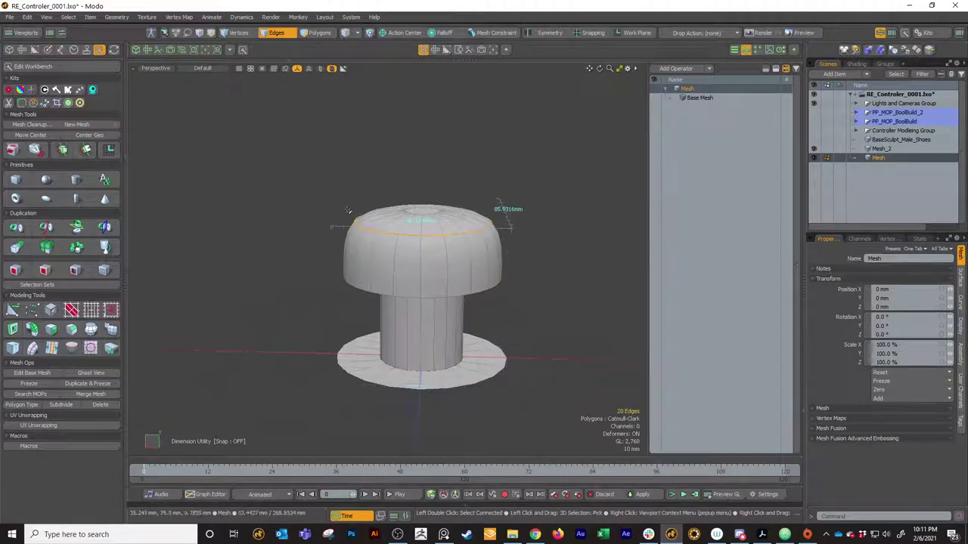
drag(407, 257, 387, 227)
scroll(418, 252, up, 1)
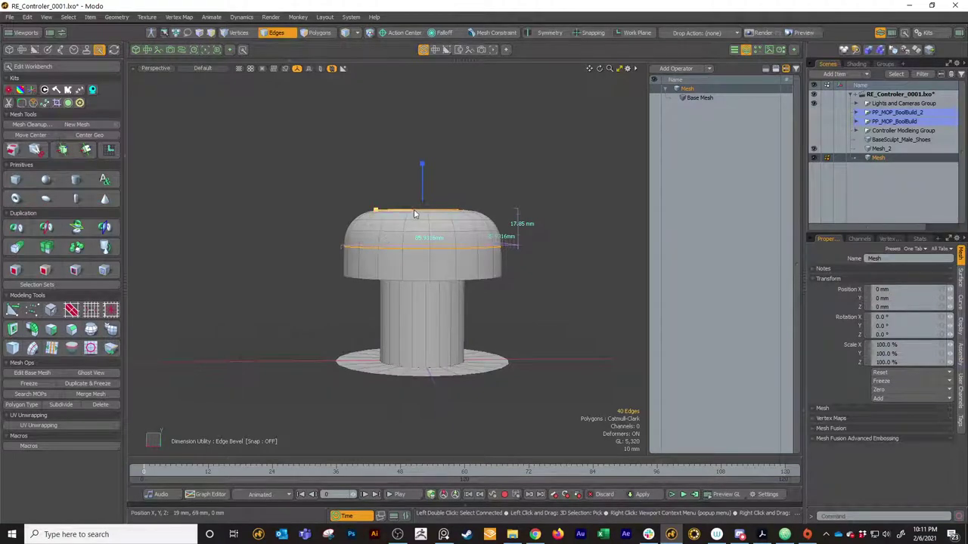
alt+drag(388, 238, 429, 304)
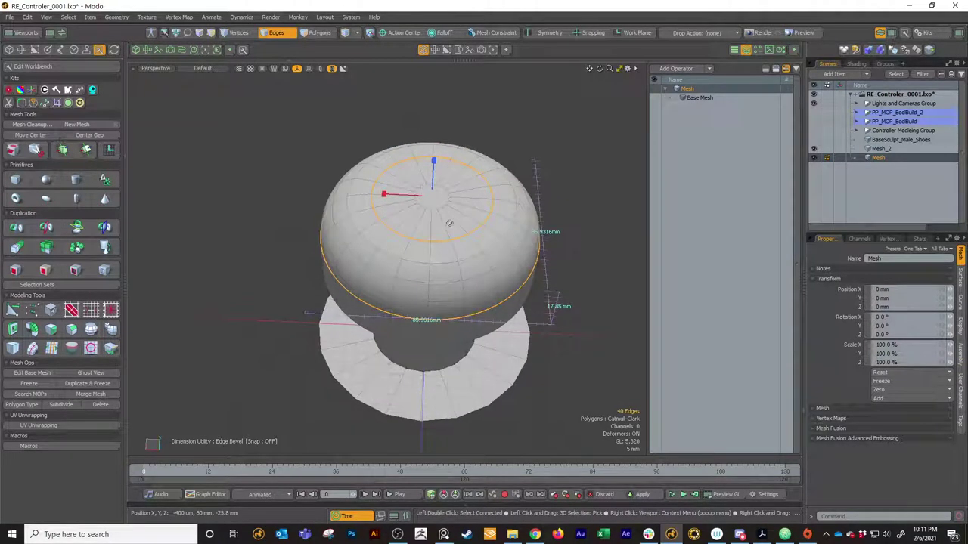
key(space)
Collapse the small round polygon at the centre of the cap's top into a single point.
key(3)
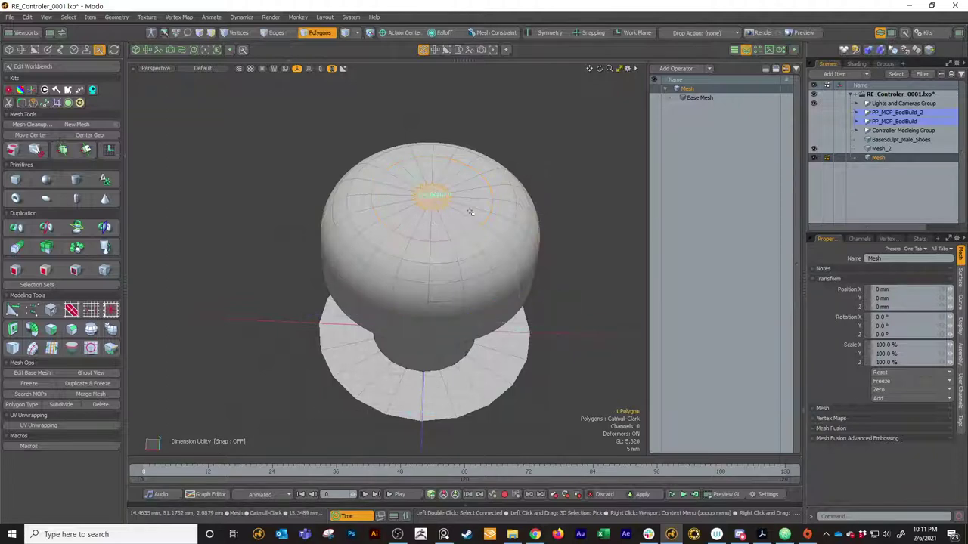
click(425, 199)
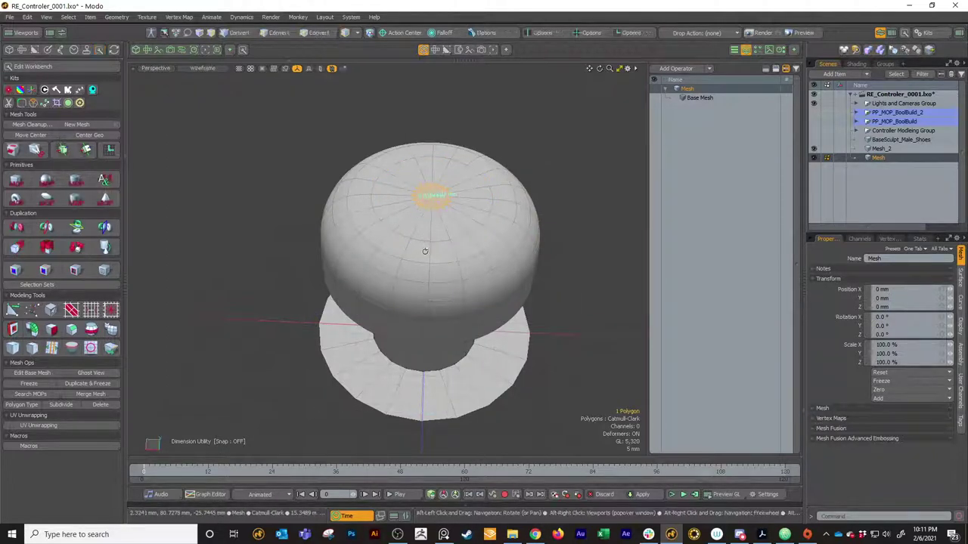
key(alt+2)
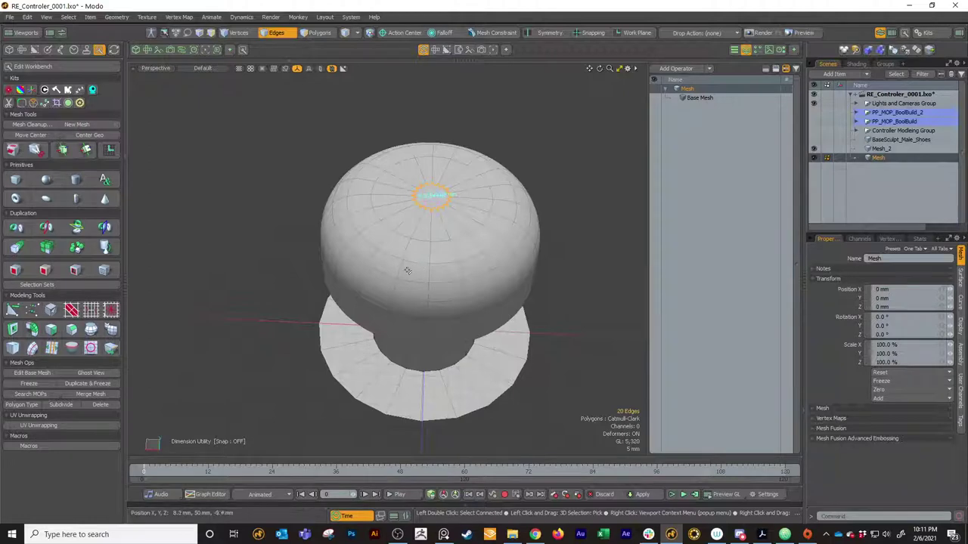
key(ctrl+space)
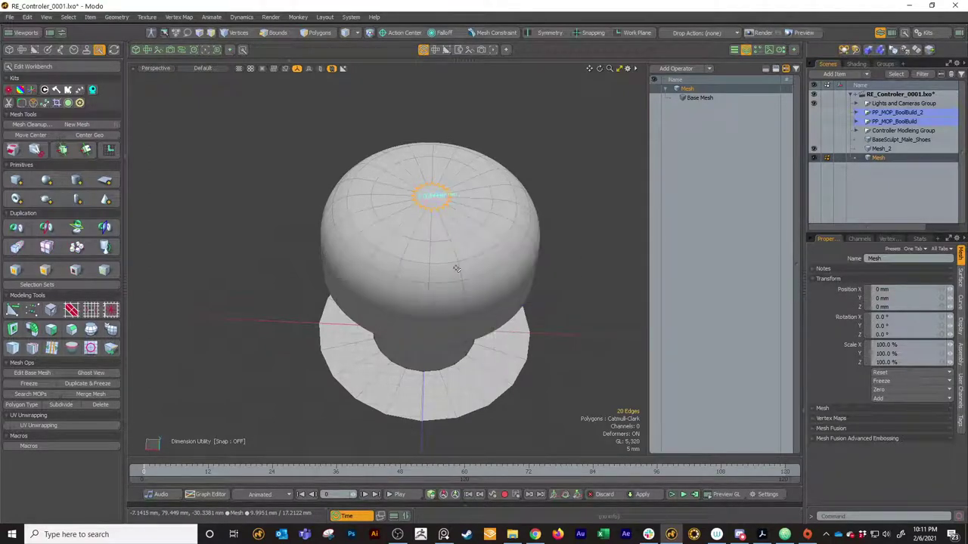
key(ctrl+shift+e)
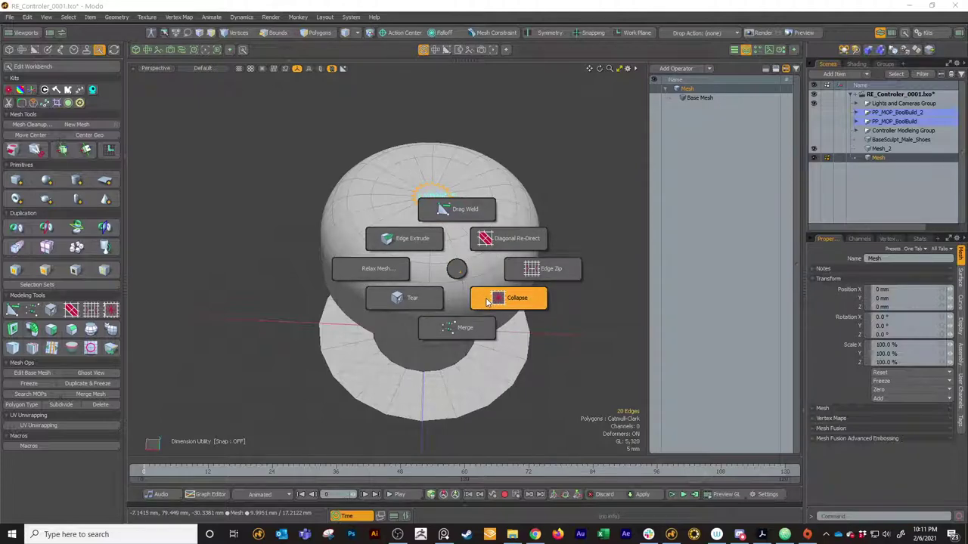
click(487, 301)
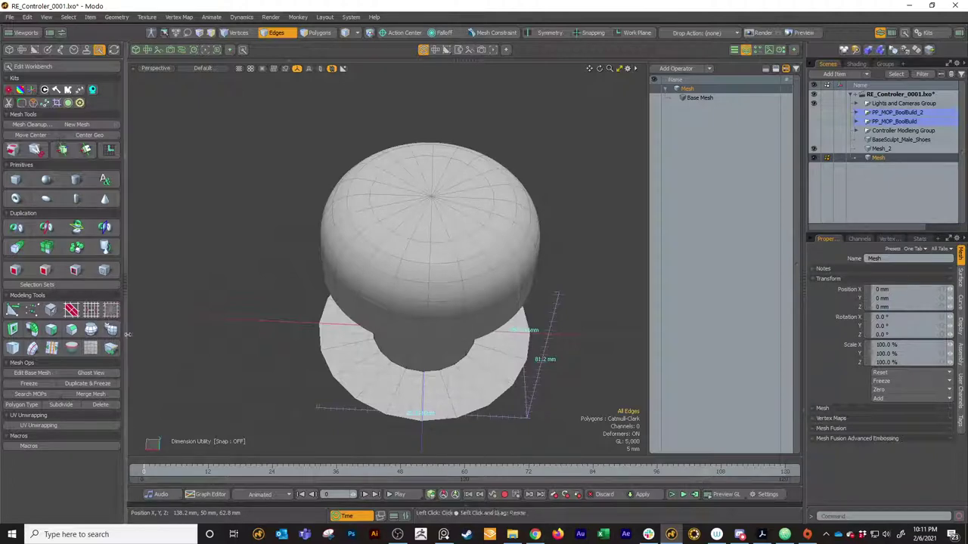
Remove every other radial edge around the centre point of the cap's top, merging the triangles in pairs.
key(alt)
alt+drag(434, 226, 461, 220)
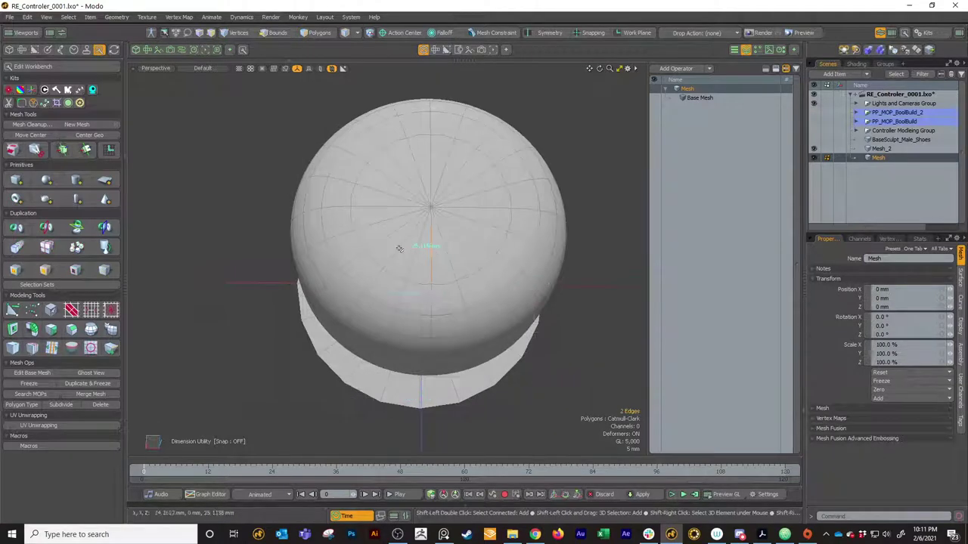
shift+click(375, 223)
shift+click(372, 193)
shift+click(395, 165)
shift+click(428, 156)
shift+click(463, 162)
mouse_move(464, 162)
shift+mouse_down()
mouse_move(483, 193)
mouse_move(485, 233)
shift+mouse_up()
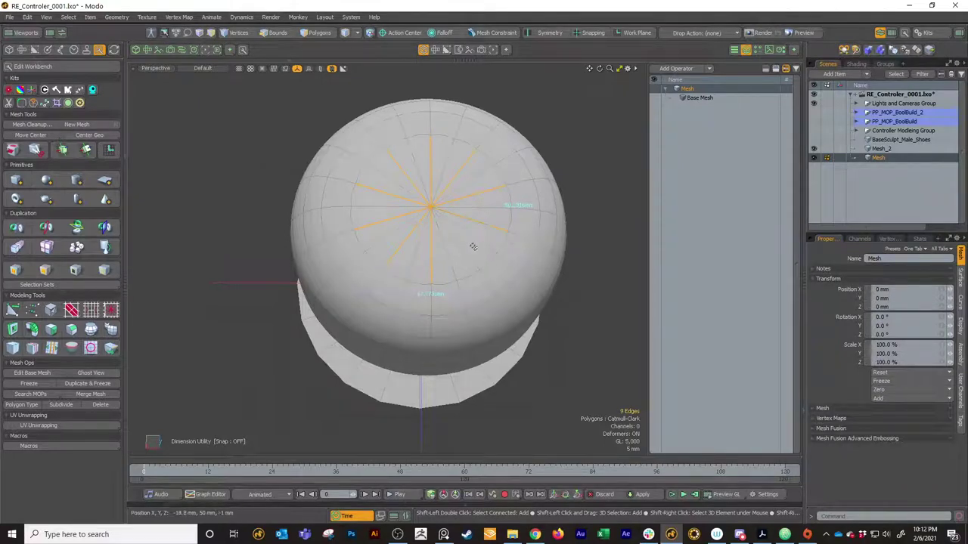
key(BackSpace)
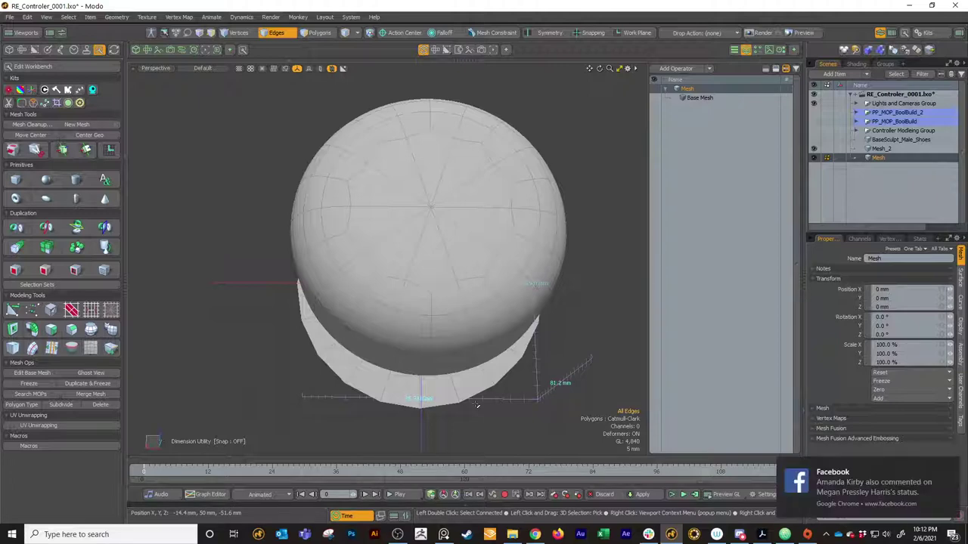
click(950, 471)
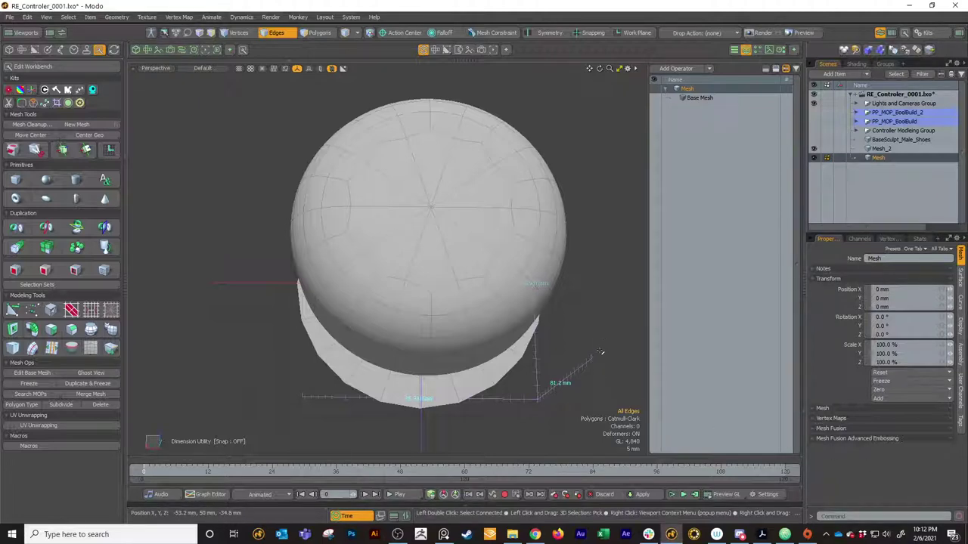
Select the flat ring mesh as the active item and check the thumbsticks in the controller reference images.
alt+drag(597, 352, 456, 309)
key(5)
click(485, 342)
scroll(485, 341, down, 3)
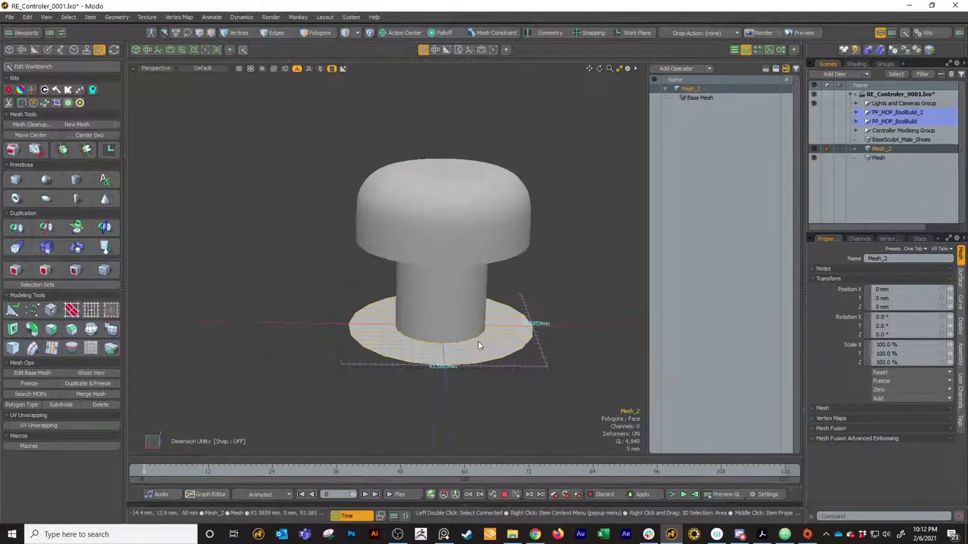
alt+drag(479, 345, 479, 356)
right_drag(967, 306, 544, 194)
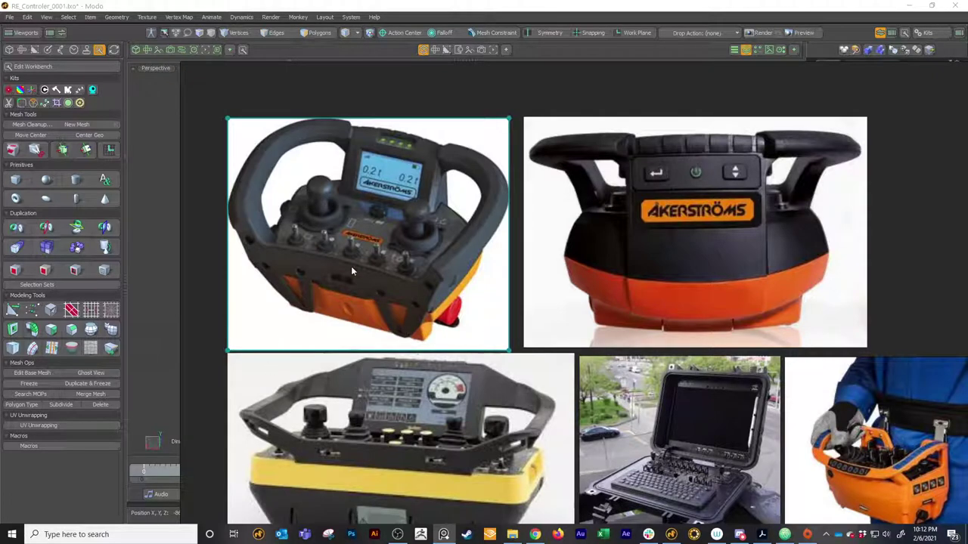
click(444, 535)
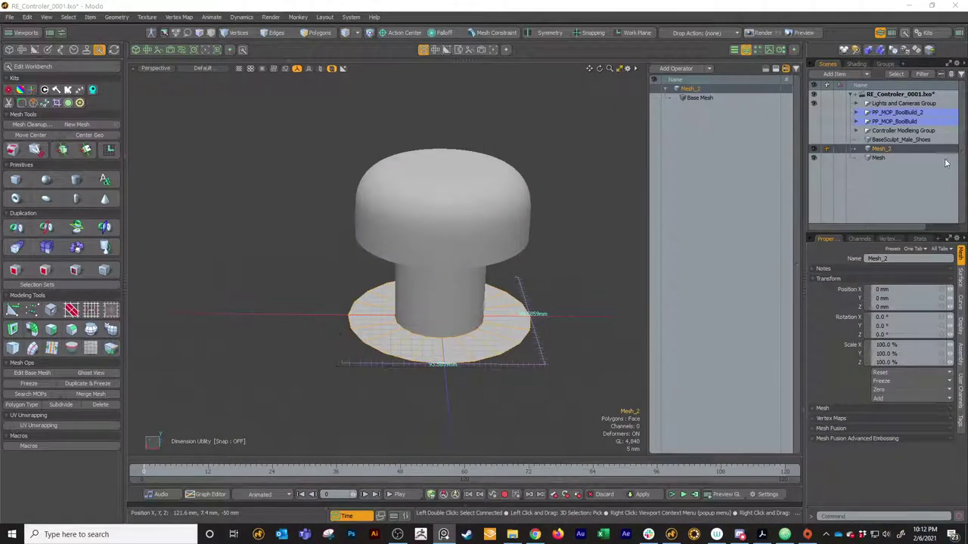
Duplicate three adjacent polygons of the flat ring and move the copy just outside the ring.
alt+drag(411, 359, 423, 409)
alt+shift+drag(423, 408, 398, 330)
key(3)
click(370, 303)
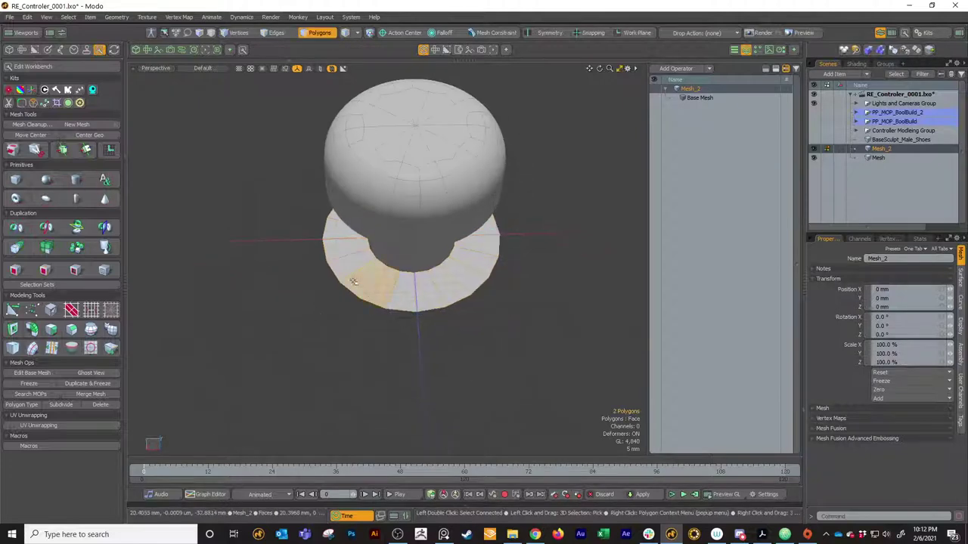
alt+drag(392, 320, 481, 321)
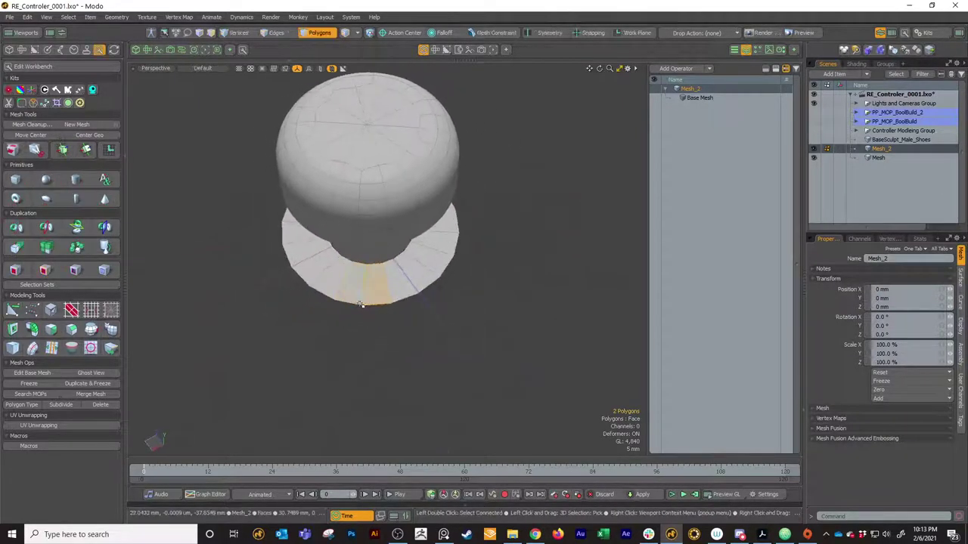
shift+click(333, 286)
alt+drag(356, 315, 409, 314)
alt+drag(368, 288, 339, 324)
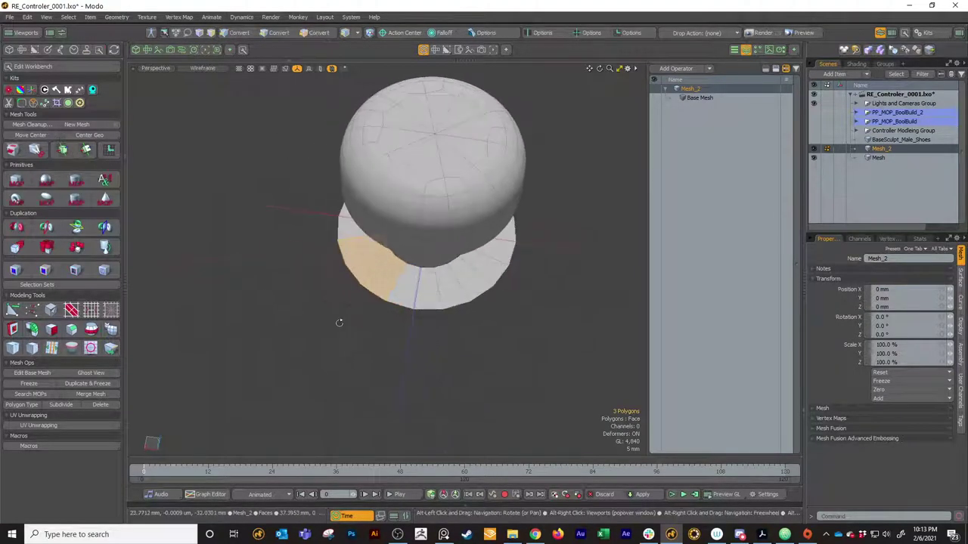
key(w)
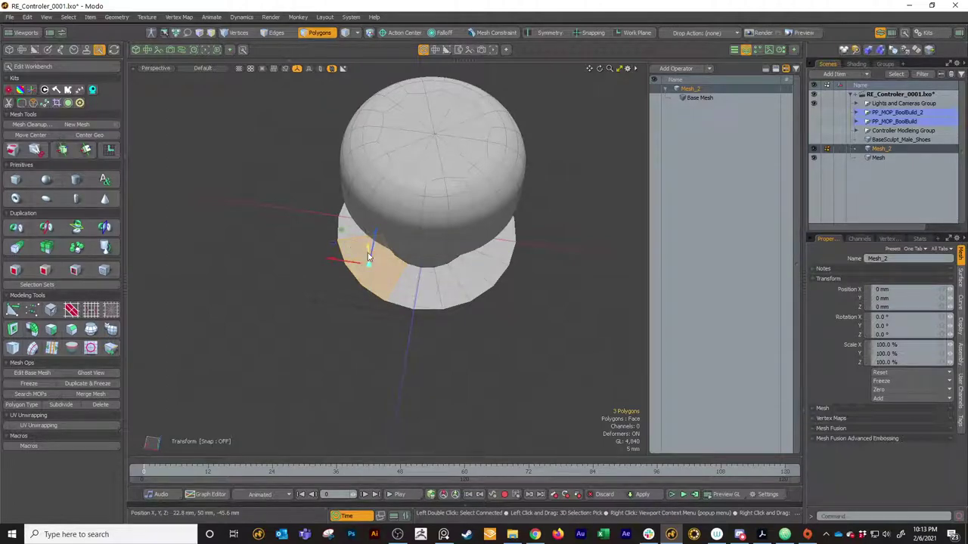
ctrl+shift+drag(346, 233, 292, 261)
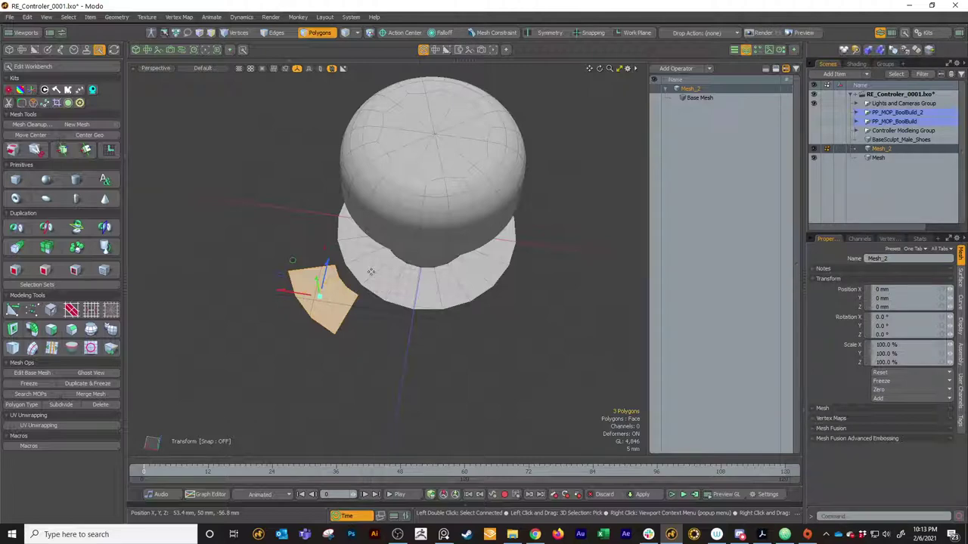
Apply Radial Align to the three copied polygons to shape them into a regular octagon.
alt+drag(402, 237, 357, 301)
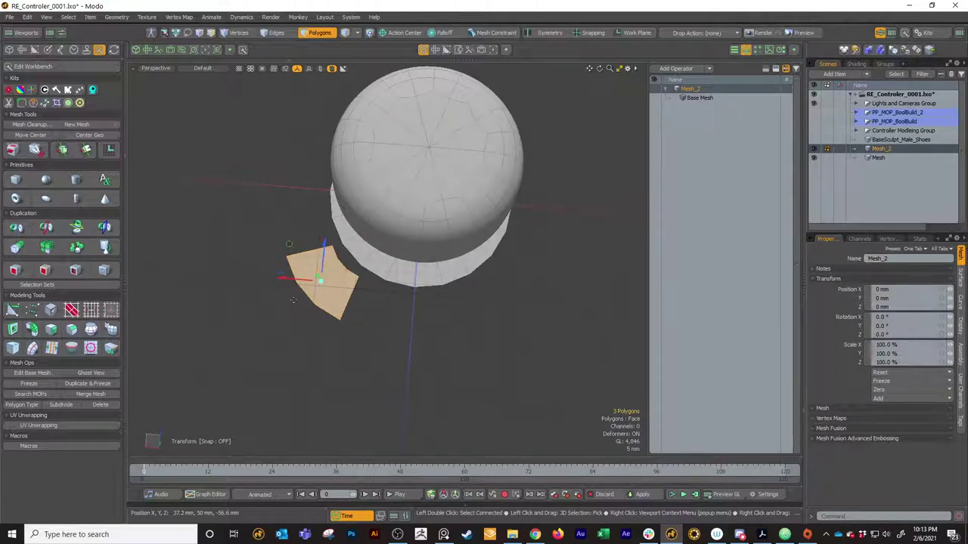
alt+drag(382, 274, 370, 394)
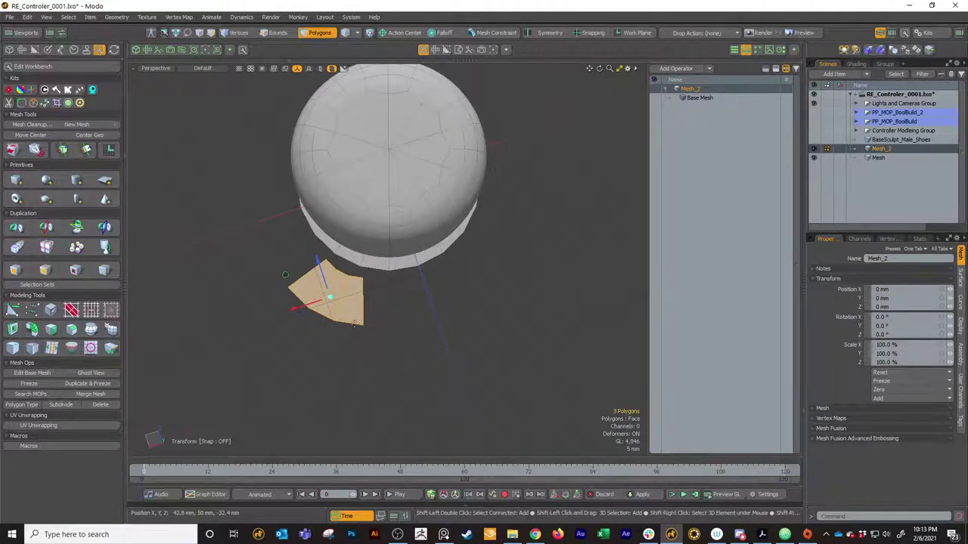
key(ctrl+3)
click(315, 296)
click(315, 296)
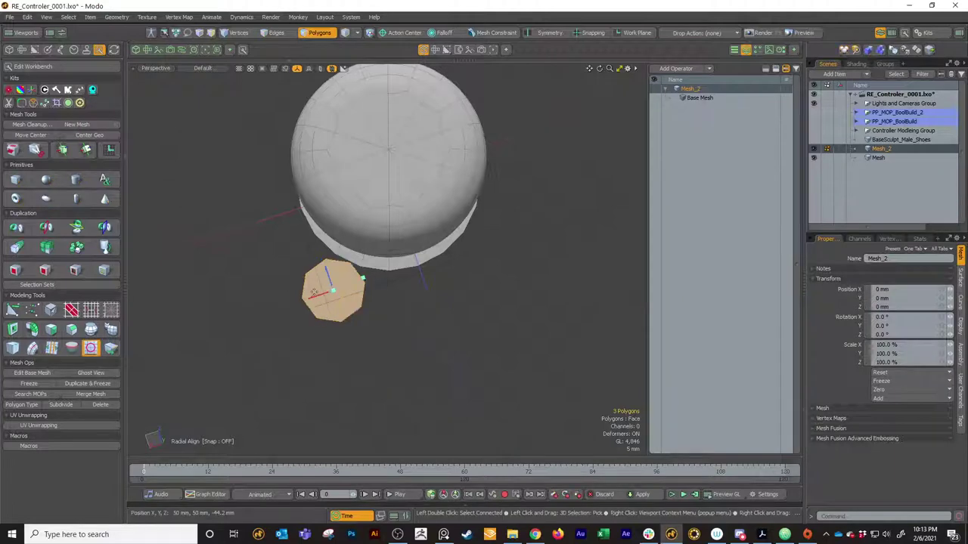
alt+drag(320, 296, 344, 258)
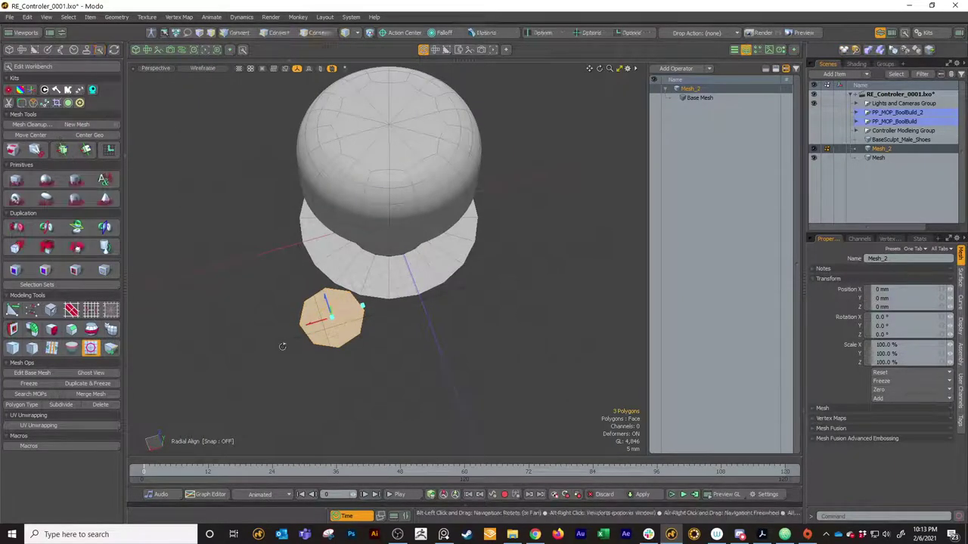
alt+drag(325, 368, 405, 356)
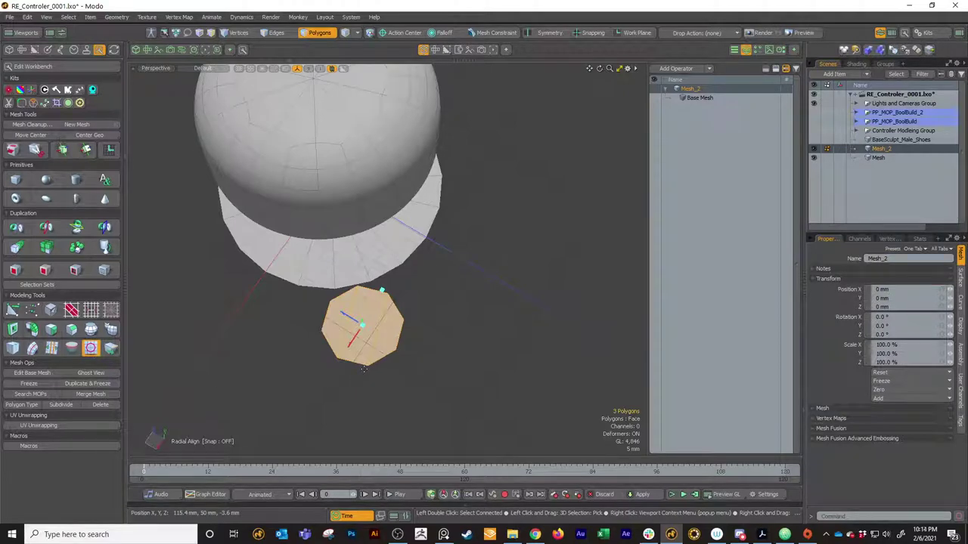
alt+shift+drag(363, 369, 420, 367)
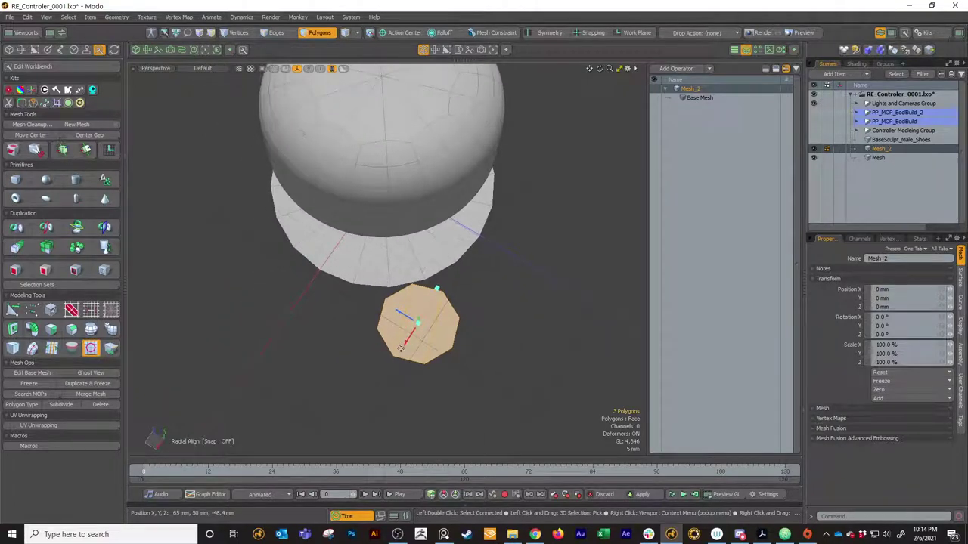
key(space)
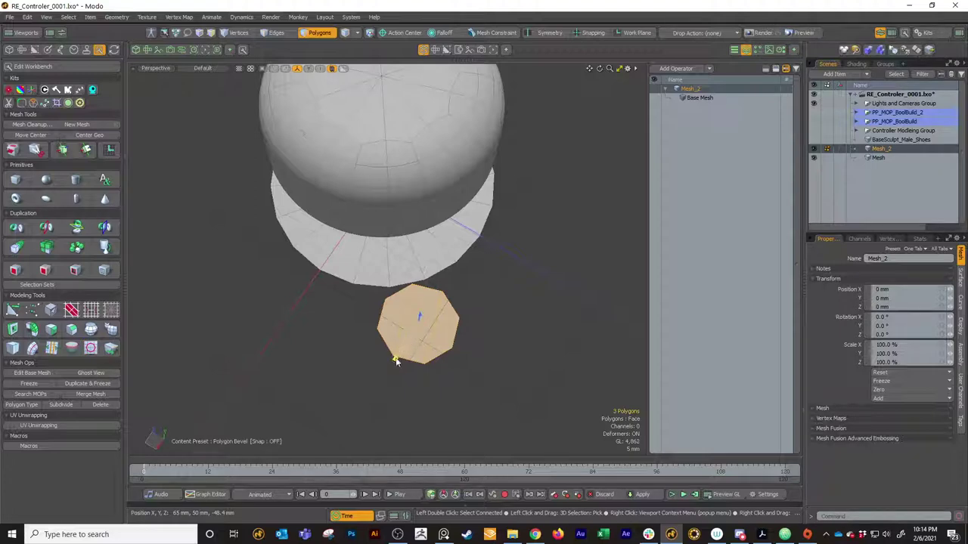
Inset the octagon's three polygons with a flat Polygon Bevel to a little over half their width.
drag(396, 360, 395, 359)
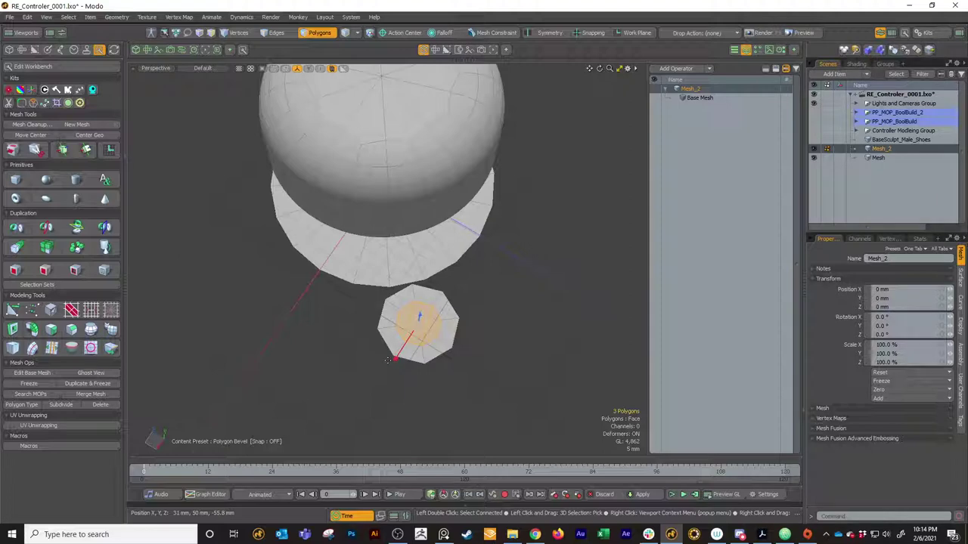
alt+drag(387, 360, 407, 325)
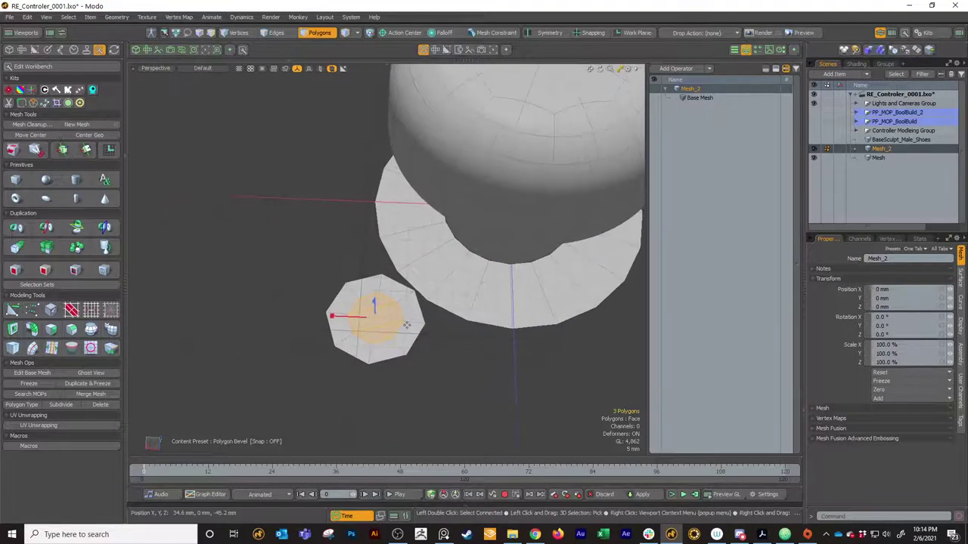
key(space)
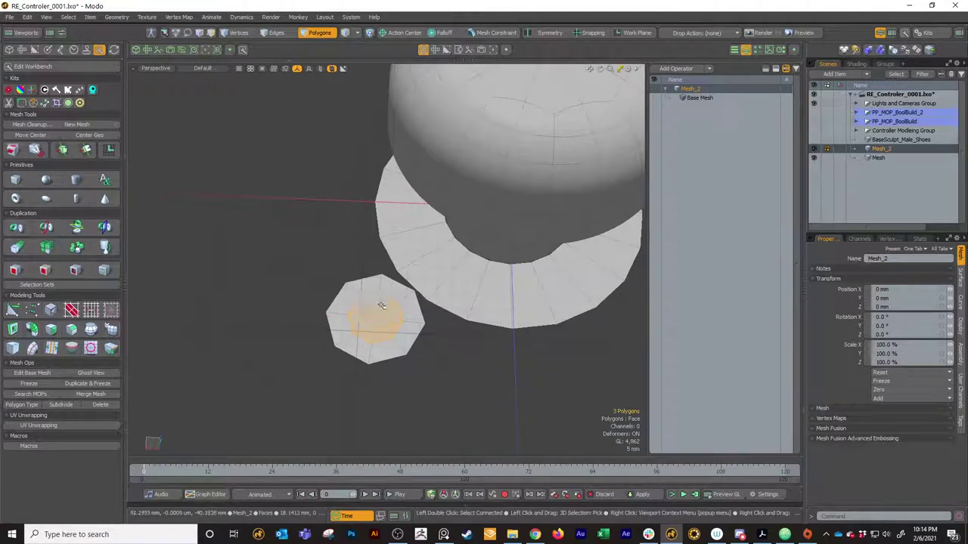
Cut the octagon's three inner polygons into a new mesh without adding a mesh operation, and name it Hex Bolt.
key(ctrl+1)
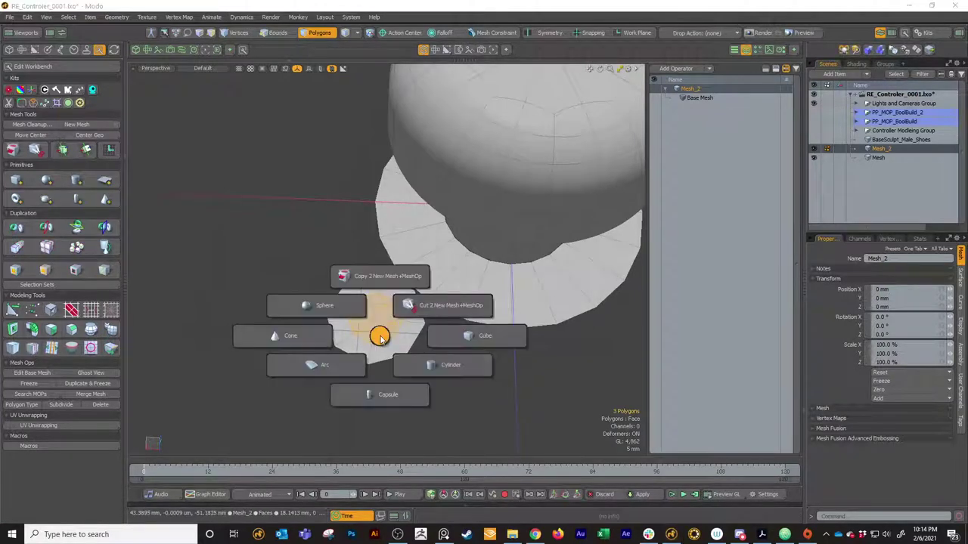
click(423, 306)
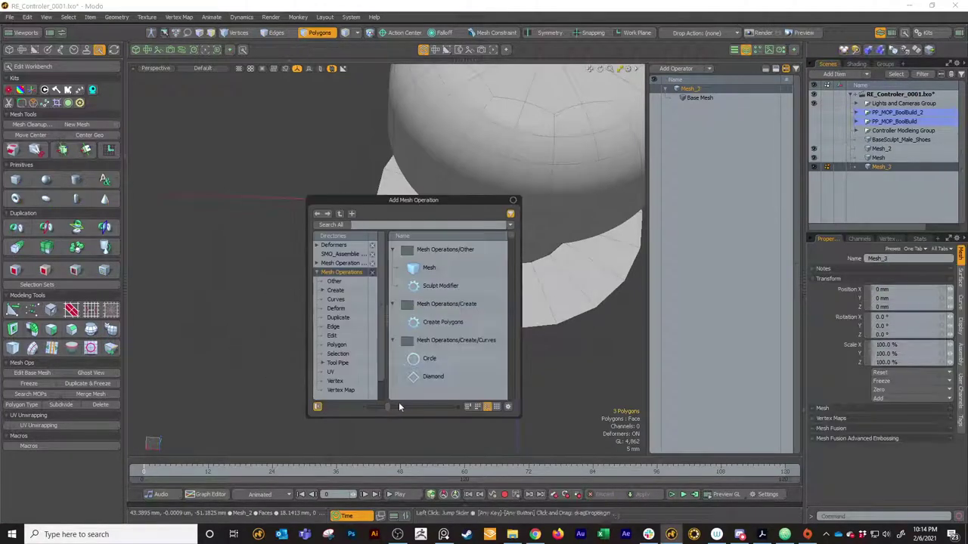
click(398, 402)
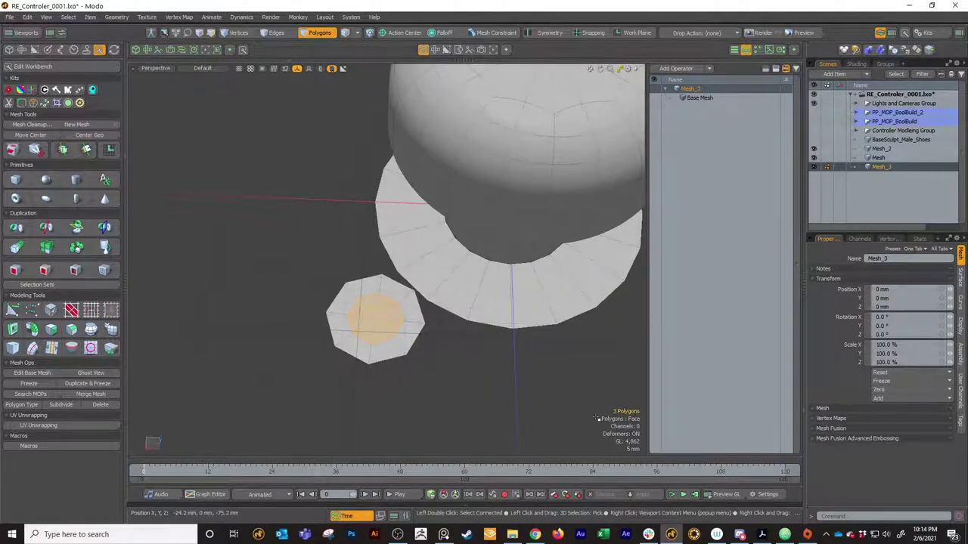
key(F2)
text(Hex)
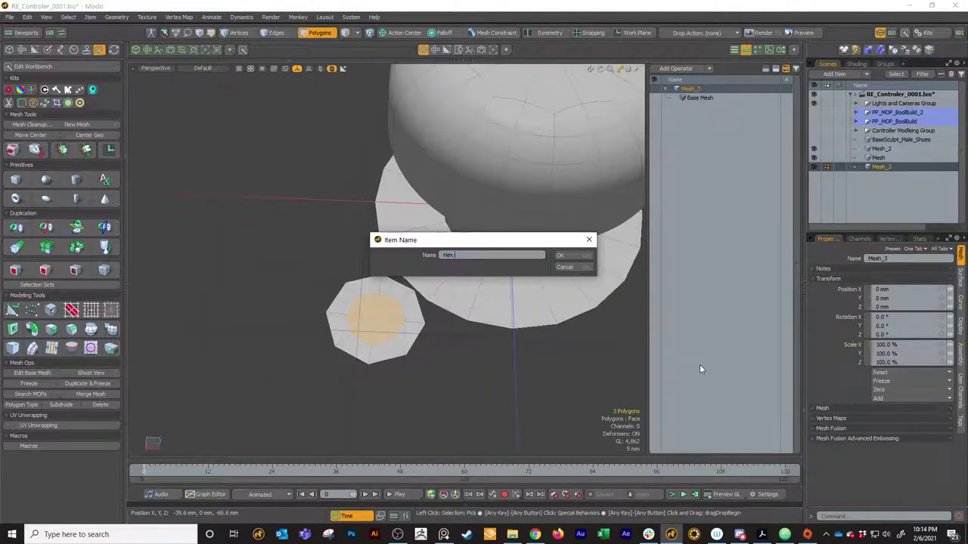
text( Bo)
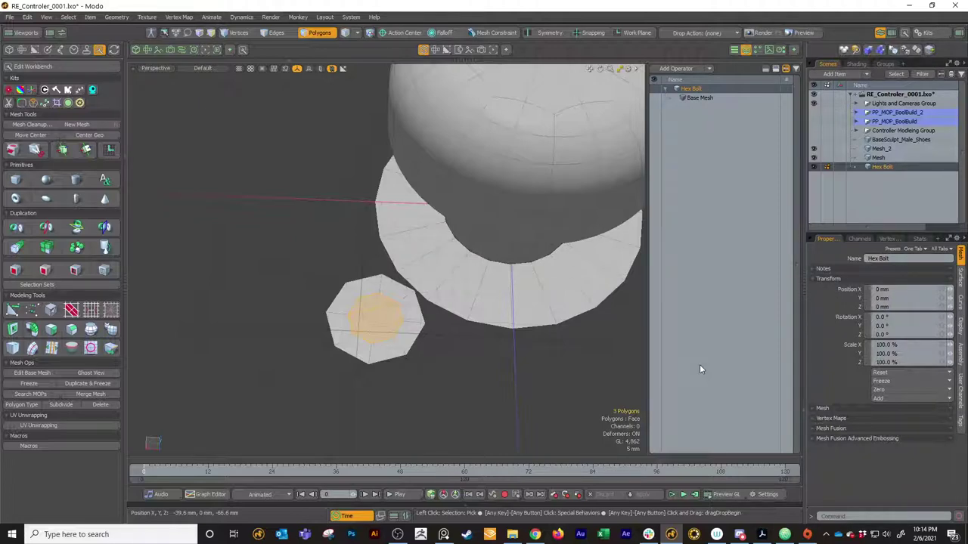
click(346, 326)
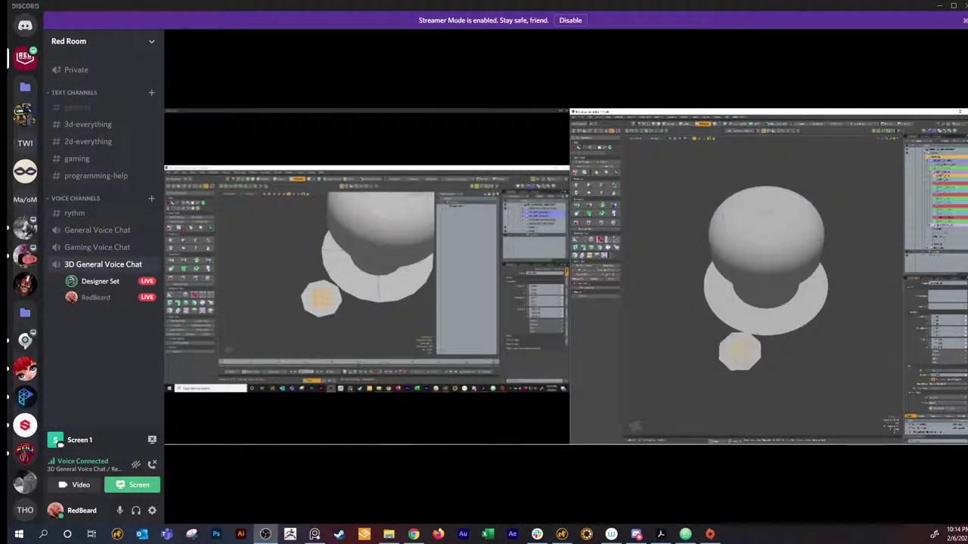
Raise the inner octagon into a bolt head with a slightly chamfered rim and sink a smaller octagonal socket into it using Polygon Bevel.
mouse_move(730, 378)
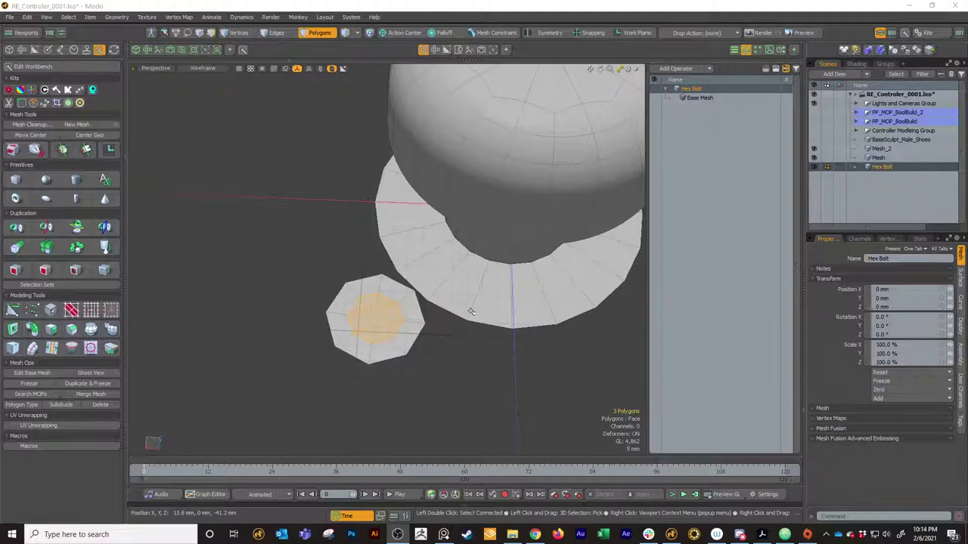
alt+drag(470, 311, 480, 261)
key(b)
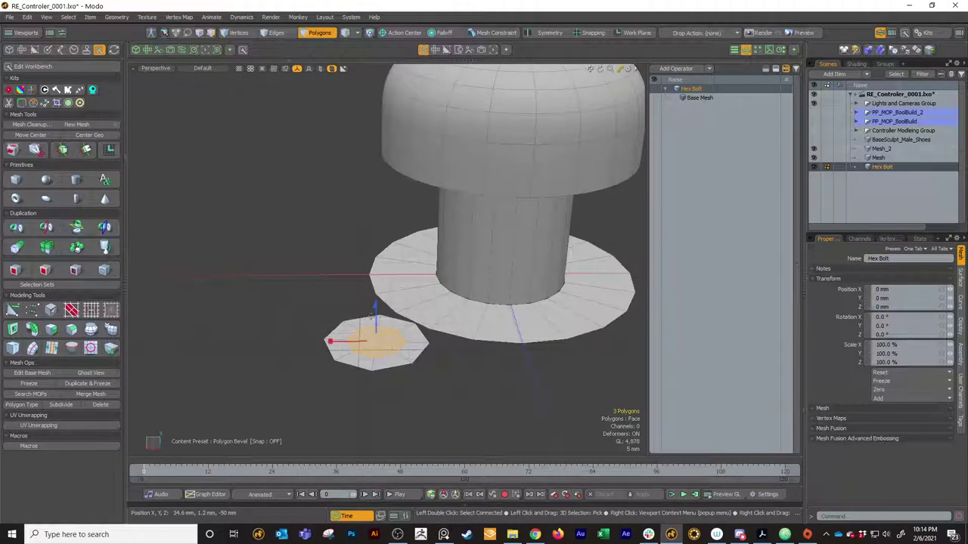
drag(370, 317, 333, 307)
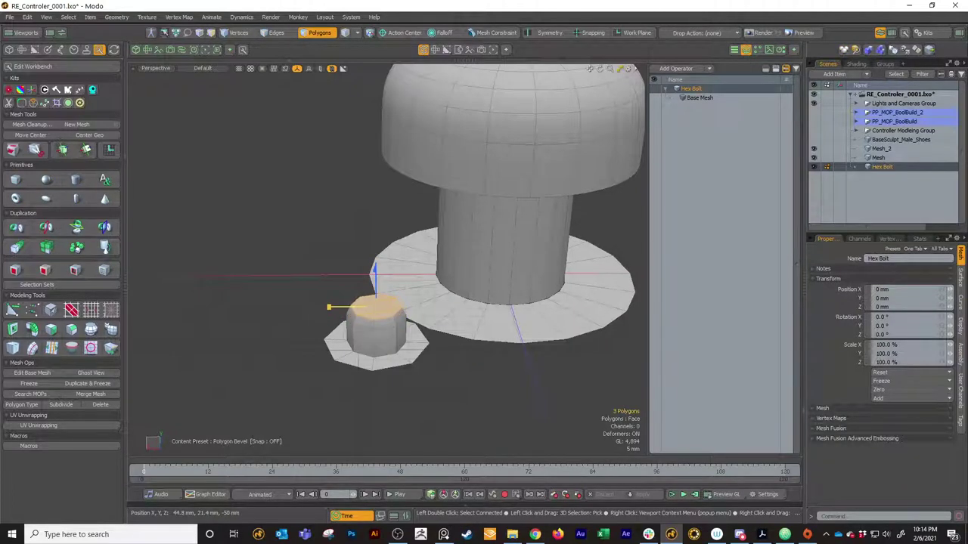
shift+click(378, 331)
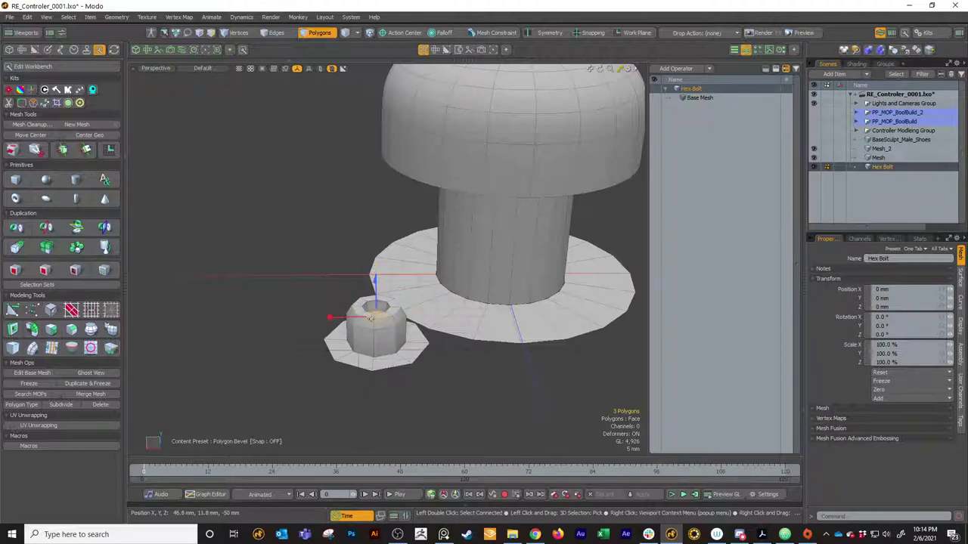
scroll(370, 318, up, 4)
alt+drag(378, 302, 388, 341)
scroll(412, 284, up, 3)
alt+shift+drag(409, 287, 424, 369)
key(q)
key(2)
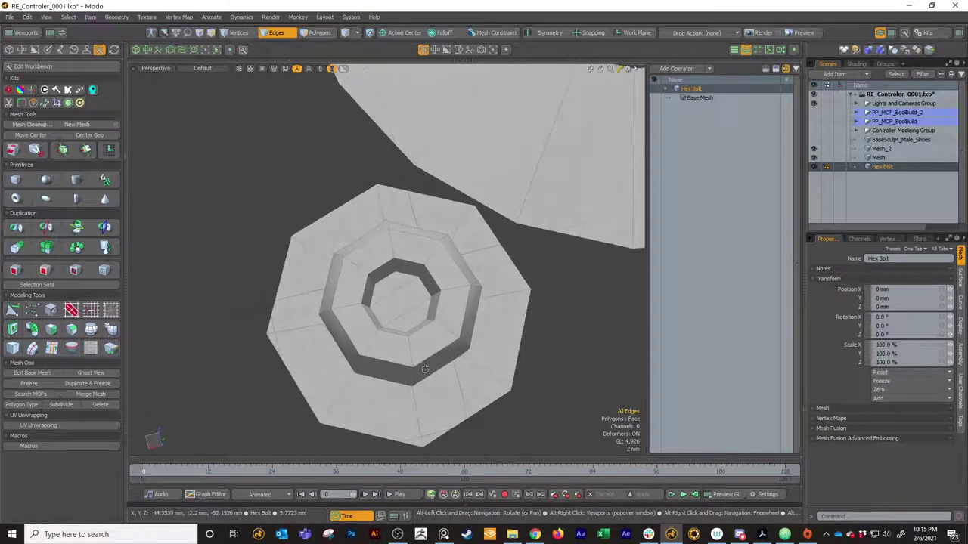
Select the three floor polygons of the bolt's socket and inspect the octagonal opening from several angles.
key(3)
click(418, 327)
mouse_move(418, 327)
ctrl+alt+mouse_down()
mouse_move(436, 325)
mouse_move(442, 354)
mouse_move(412, 319)
ctrl+alt+mouse_up()
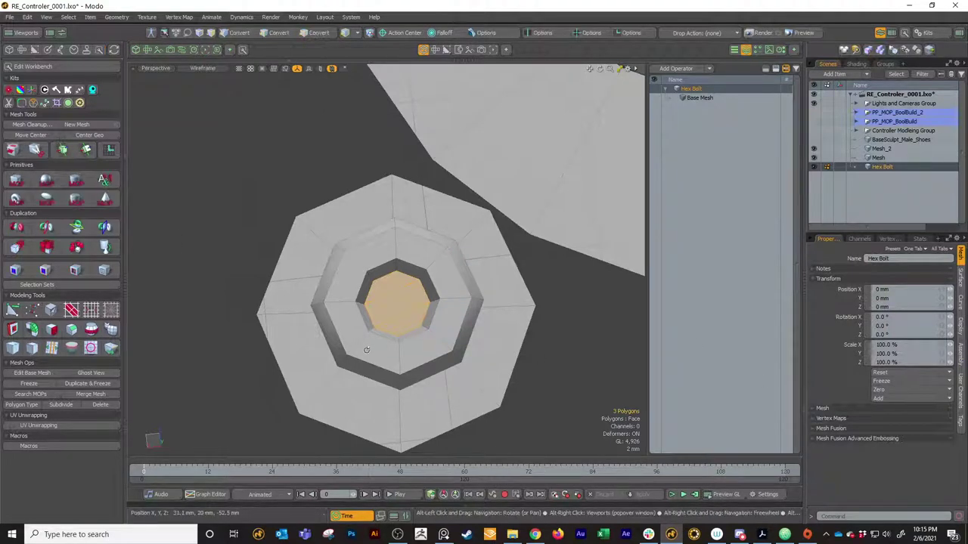
mouse_move(365, 348)
alt+mouse_down()
mouse_move(394, 242)
mouse_move(401, 288)
mouse_move(417, 180)
mouse_move(432, 245)
mouse_move(367, 348)
alt+mouse_up()
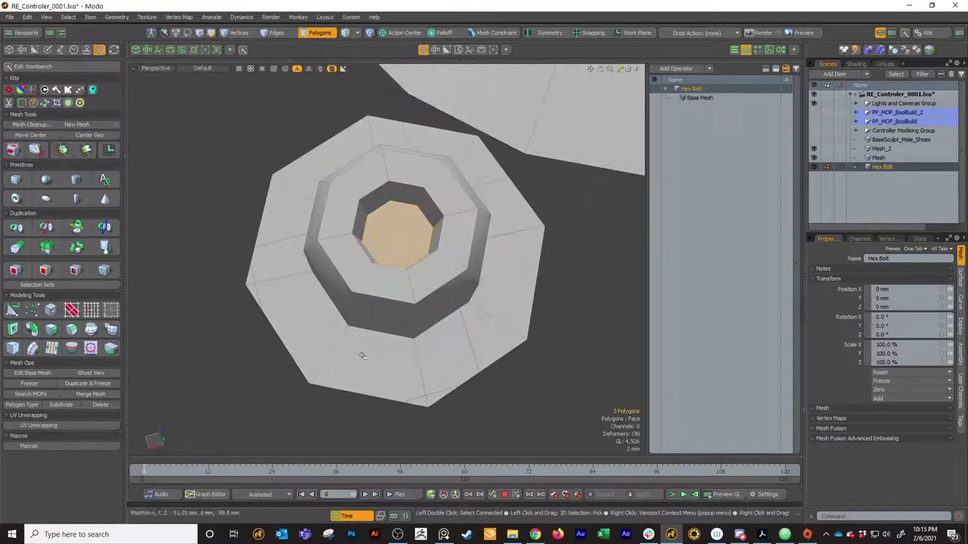
scroll(513, 147, down, 3)
alt+shift+drag(513, 147, 464, 317)
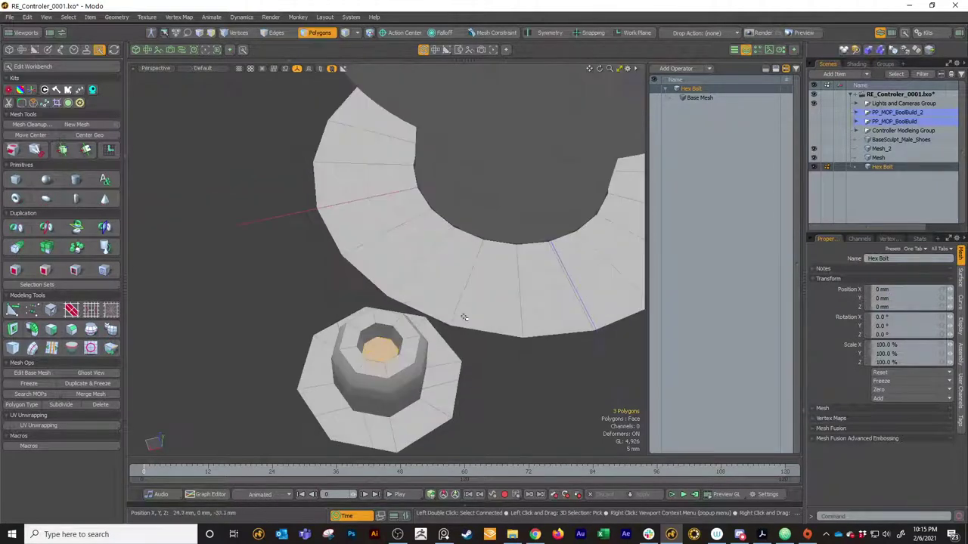
alt+shift+drag(381, 350, 434, 251)
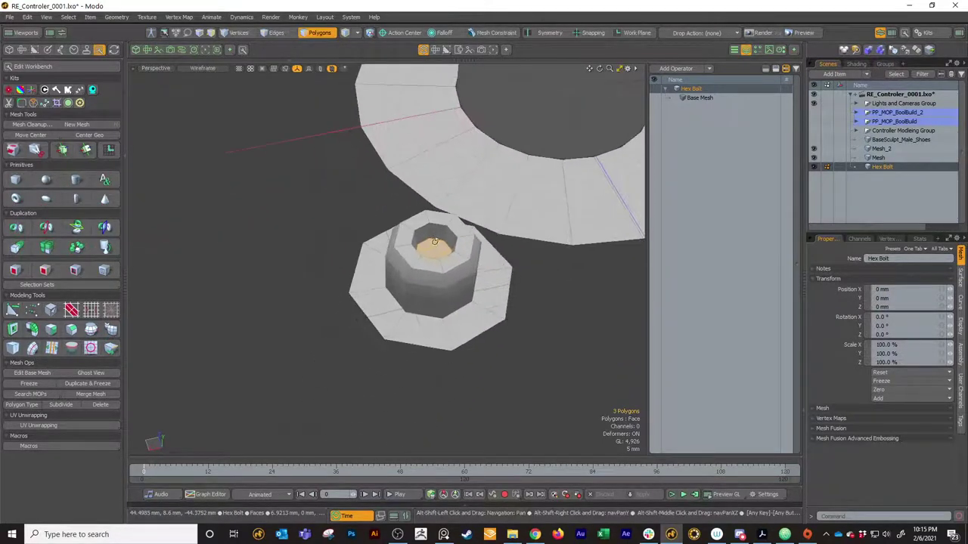
scroll(492, 329, up, 4)
alt+shift+drag(493, 333, 461, 440)
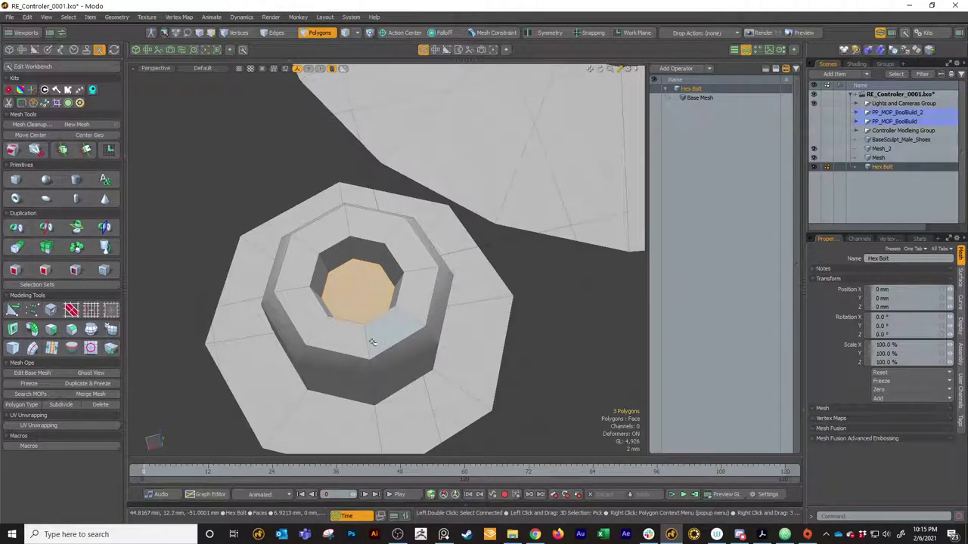
alt+drag(372, 302, 387, 327)
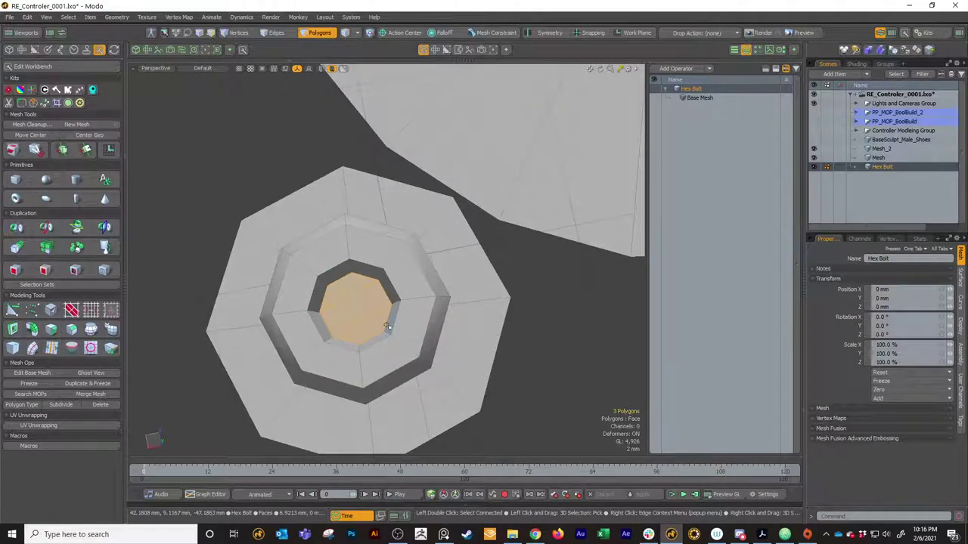
alt+drag(364, 315, 375, 306)
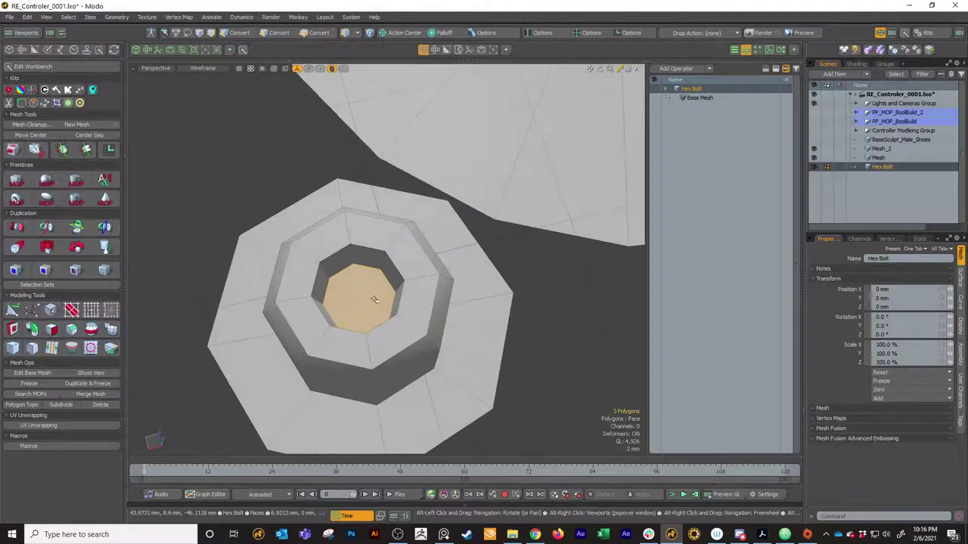
Cut two adjacent polygons from the socket floor, delete the rest of the bolt head and paste the two polygons back.
key(Delete)
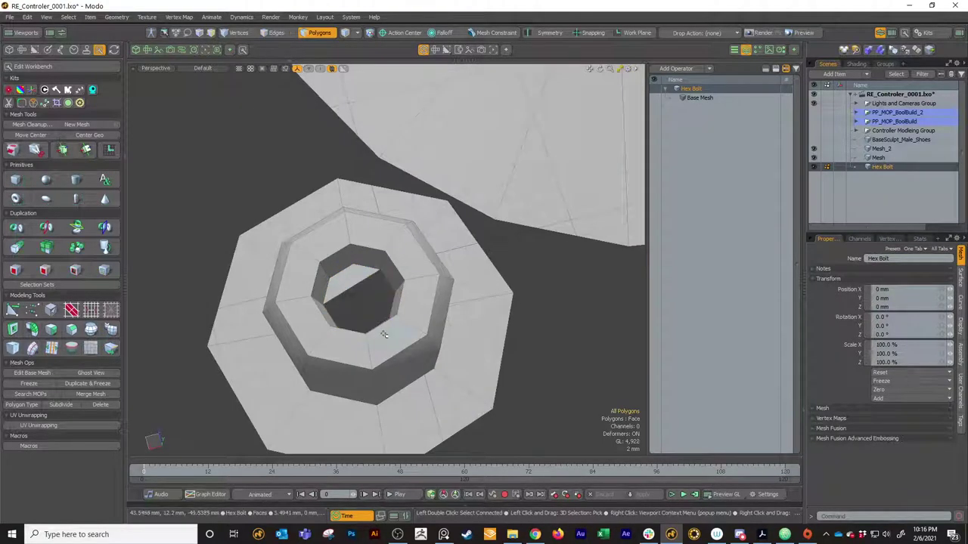
double_click(384, 332)
key(ctrl+z)
key(ctrl+z)
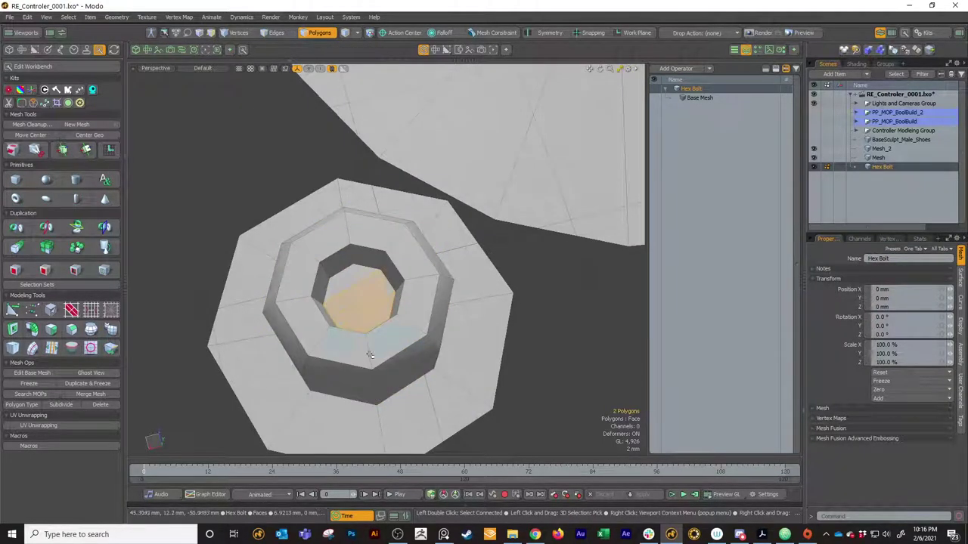
key(ctrl+shift+z)
key(ctrl+shift+z)
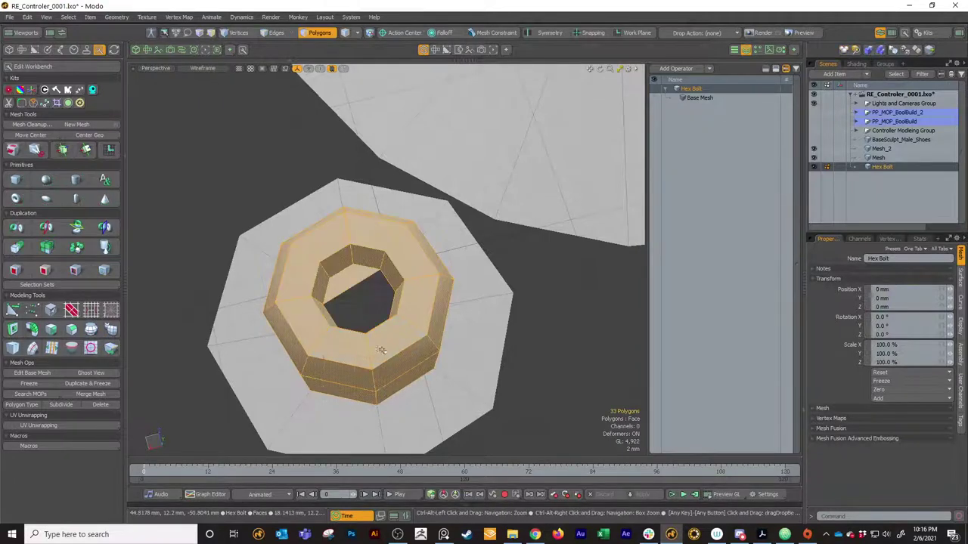
key(Delete)
key(ctrl+v)
Shape the two pasted polygons into a regular hexagon and lower it to the level of the octagonal ring.
alt+drag(361, 350, 418, 252)
key(ctrl+1)
click(342, 293)
key(w)
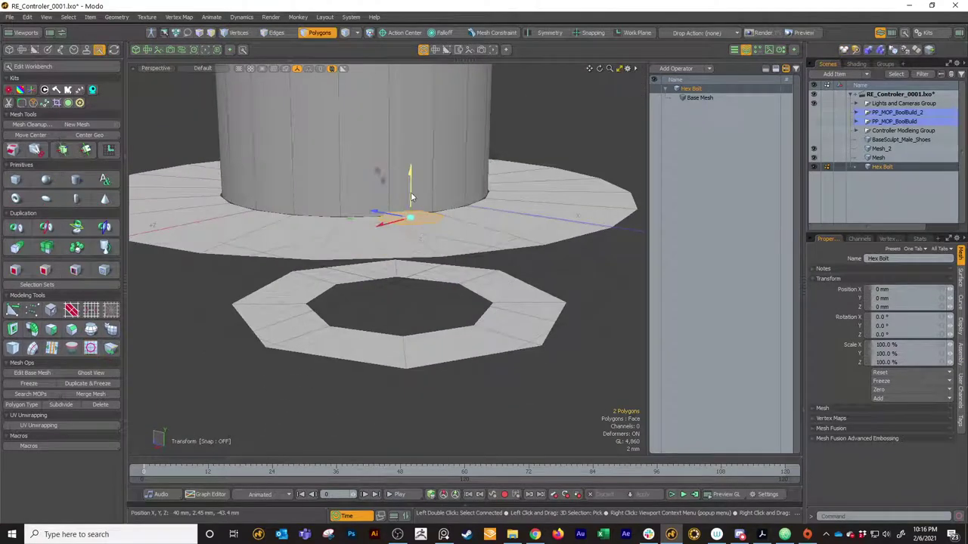
drag(412, 198, 393, 309)
key(q)
Select the inner edge loop of the octagonal ring in Mesh_2 and align the work plane to it.
key(2)
key(5)
click(447, 263)
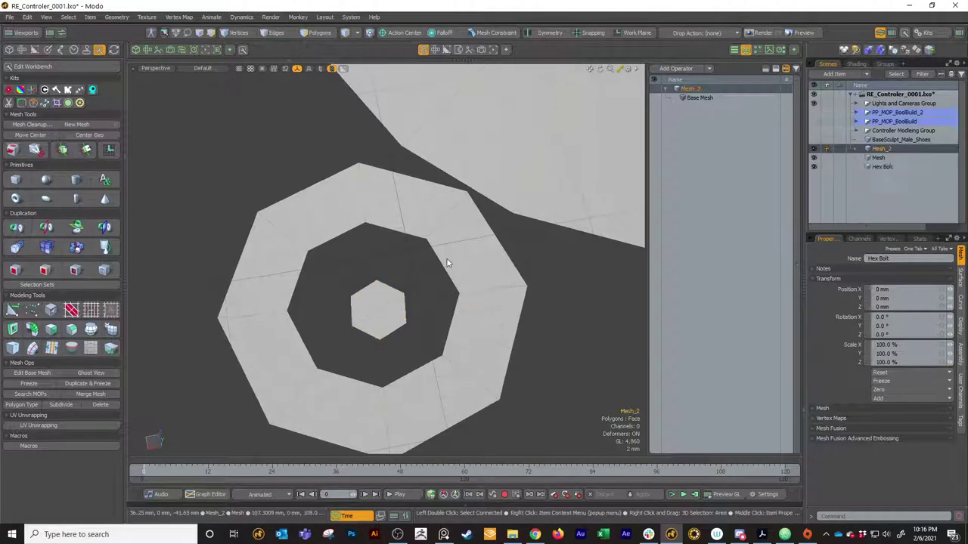
key(2)
double_click(439, 258)
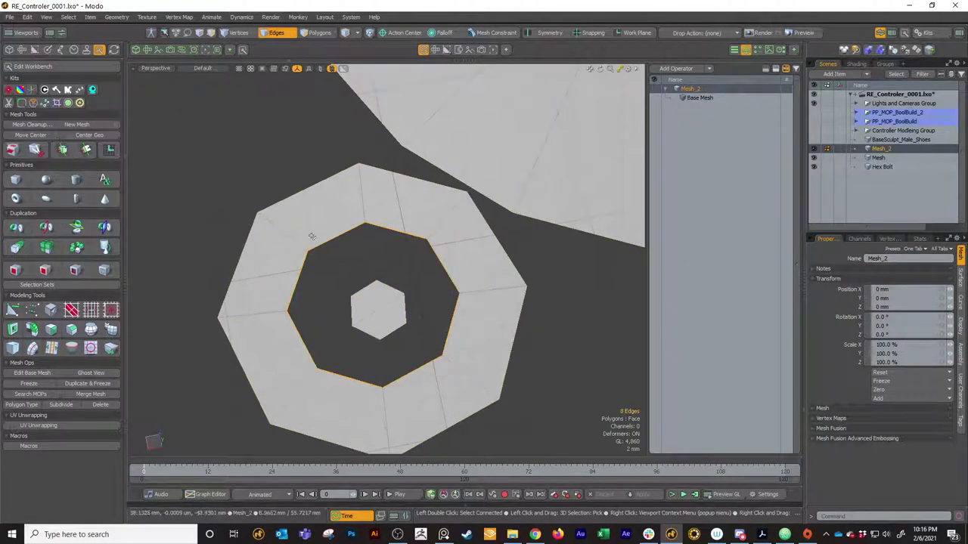
click(628, 34)
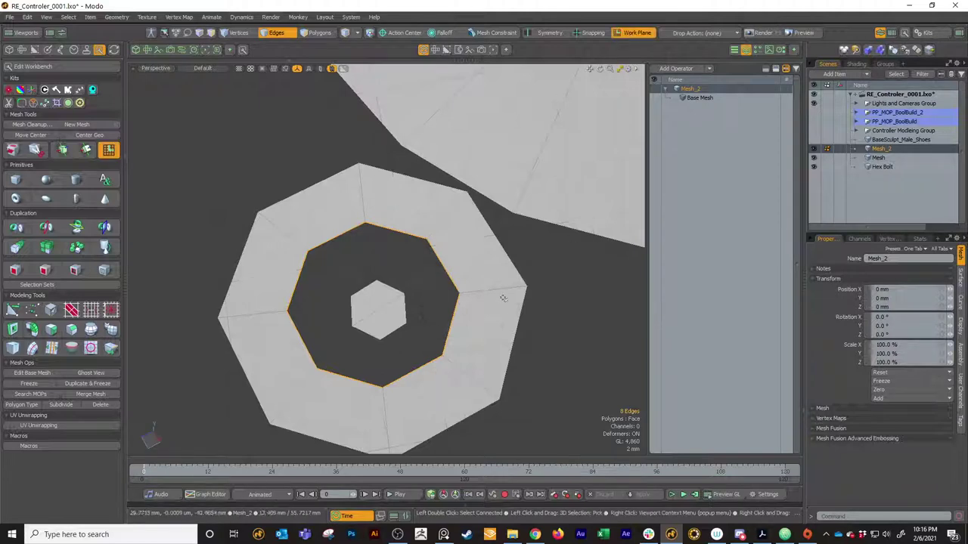
Center the hexagon on the work plane along all axes and scale it up to almost fill the octagonal ring's opening.
key(3)
click(382, 301)
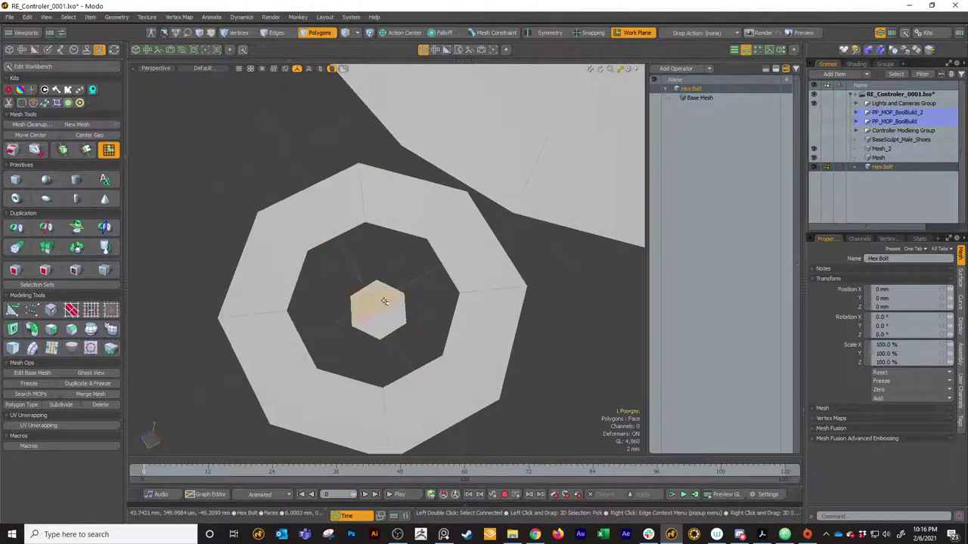
key(ctrl+shift+c)
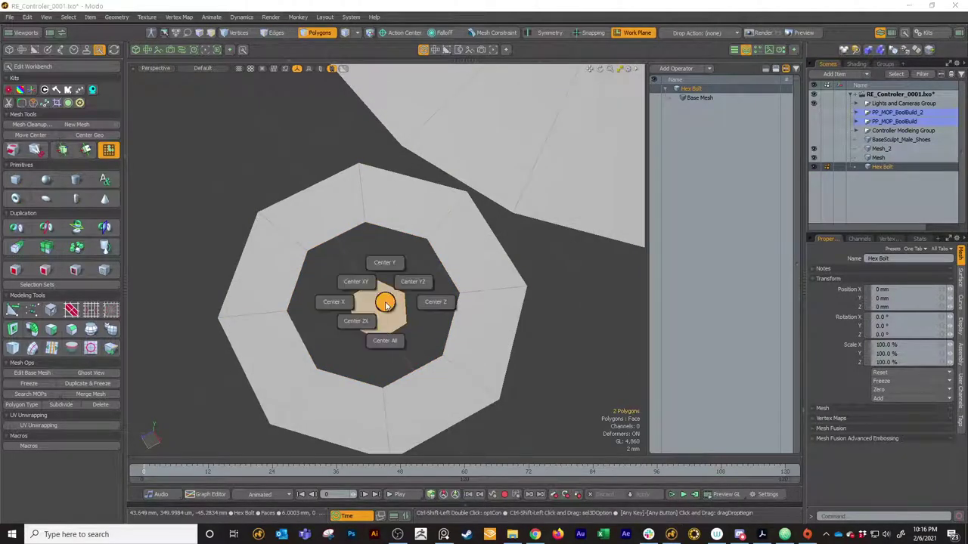
click(398, 341)
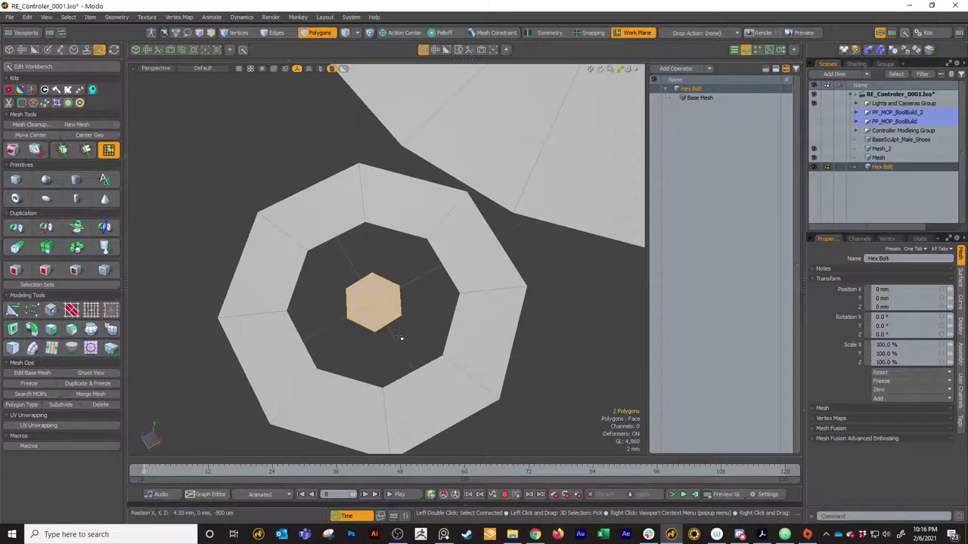
key(w)
drag(363, 354, 462, 351)
key(space)
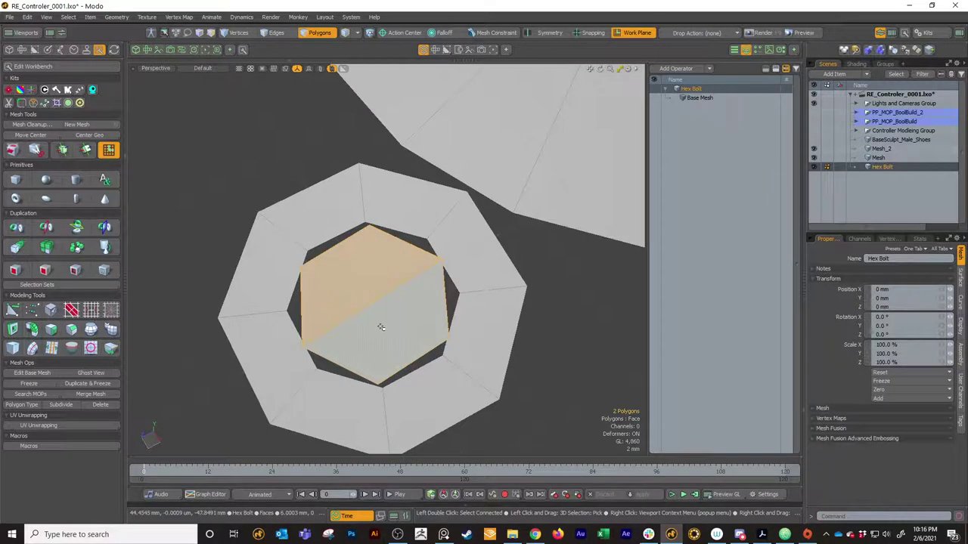
Extrude the hexagon upward with Polygon Bevel into a short prism that widens slightly toward its top.
key(b)
click(381, 328)
alt+drag(381, 327, 372, 172)
key(space)
Rotate the whole hexagonal prism slightly about its vertical axis inside the octagonal ring and toggle its subdivision on and off.
double_click(377, 288)
alt+drag(378, 298, 390, 381)
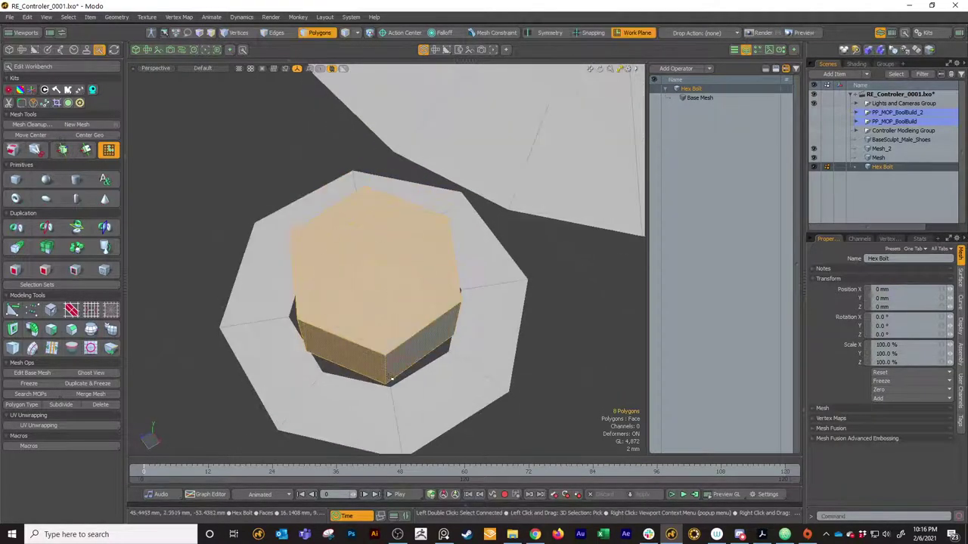
key(e)
drag(382, 336, 388, 336)
key(space)
key(Tab)
key(Tab)
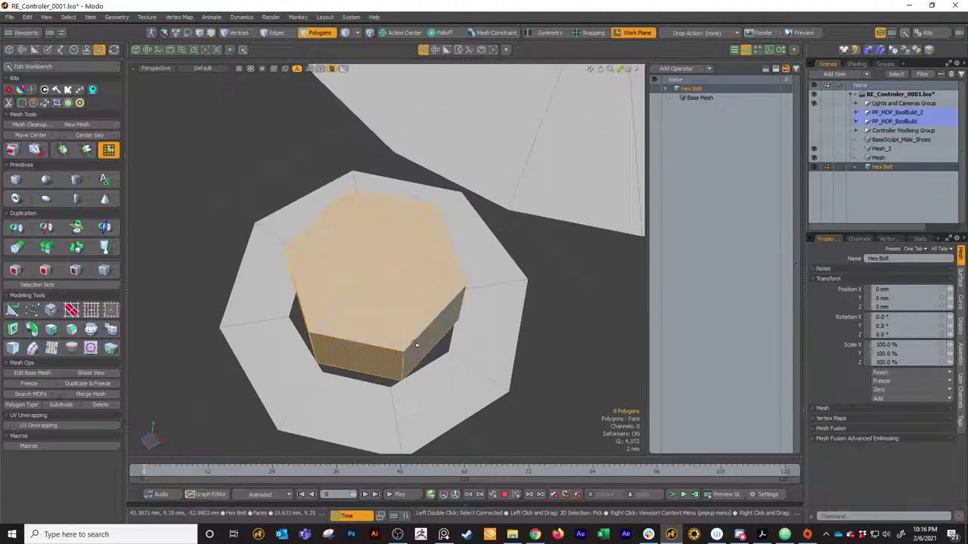
Inset the prism's two top polygons with Polygon Bevel and sink the inner hexagon to form a hexagonal socket.
drag(363, 282, 338, 245)
alt+drag(380, 328, 391, 280)
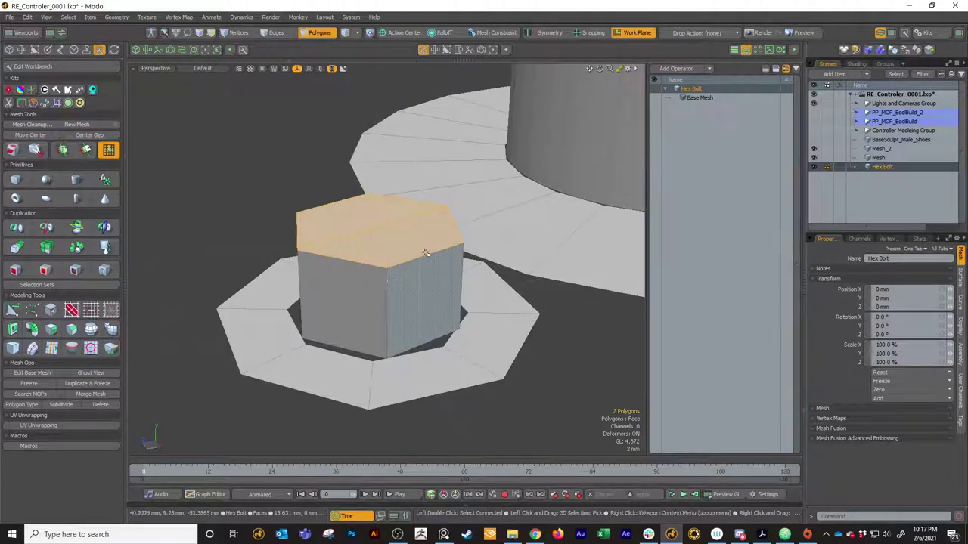
alt+drag(389, 281, 378, 327)
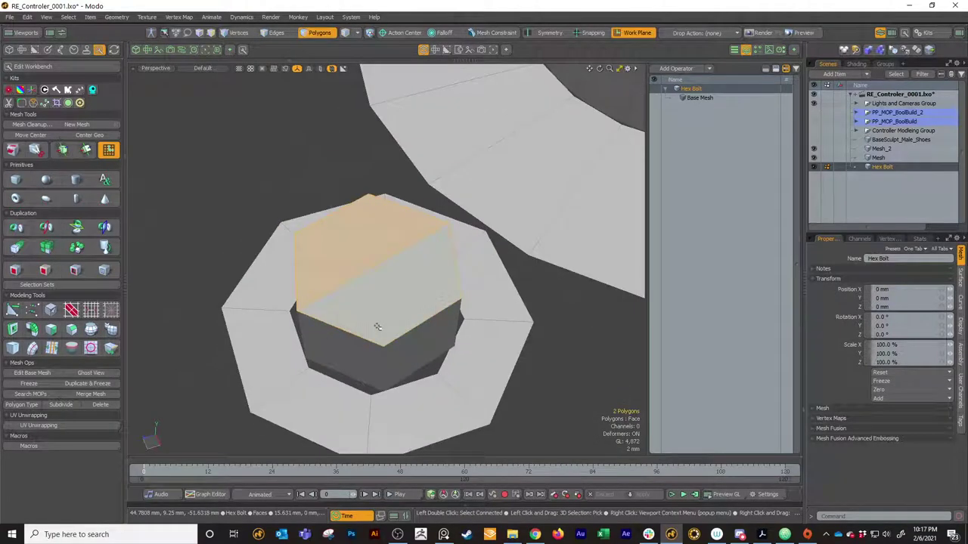
key(b)
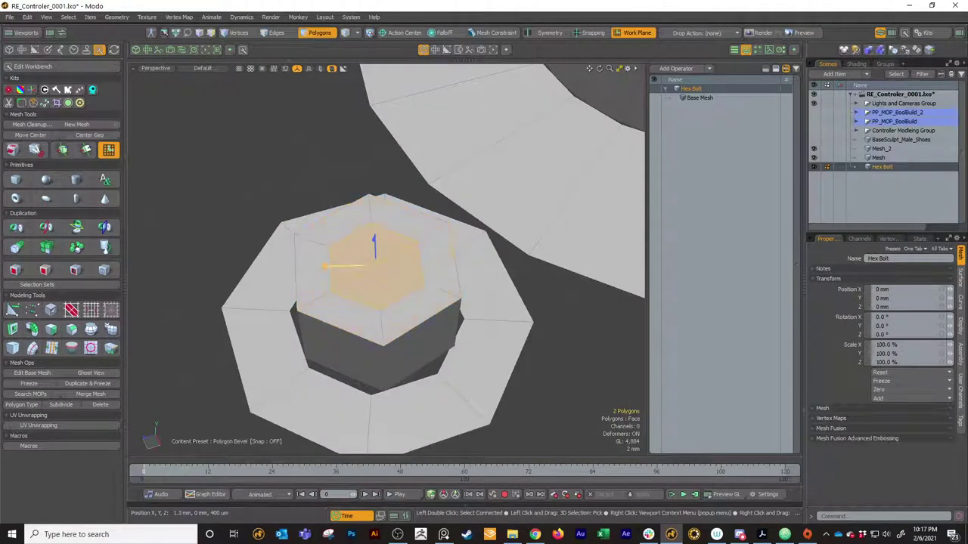
alt+drag(350, 343, 388, 273)
key(space)
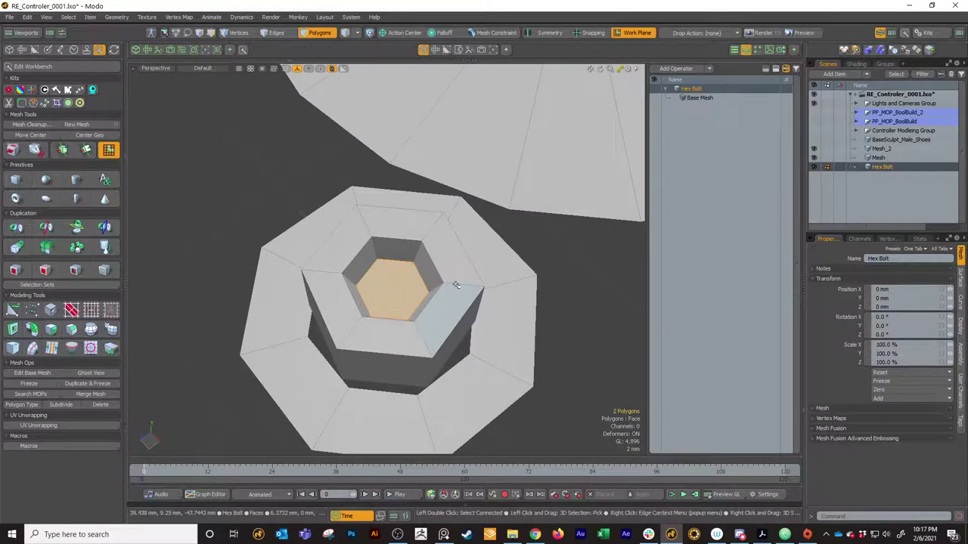
Select the six vertical corner edges inside the hex socket and apply a subdivision weight to them.
alt+drag(456, 284, 421, 264)
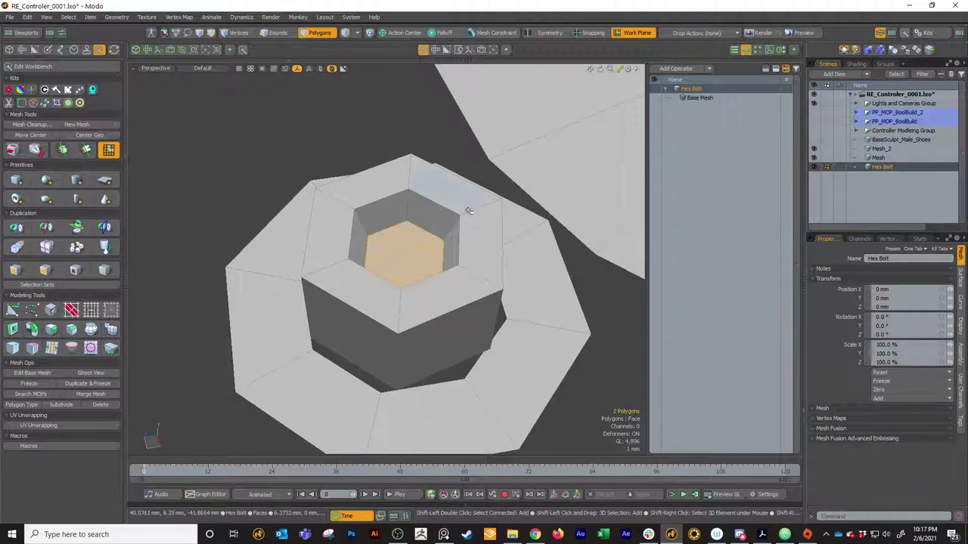
key(shift+b)
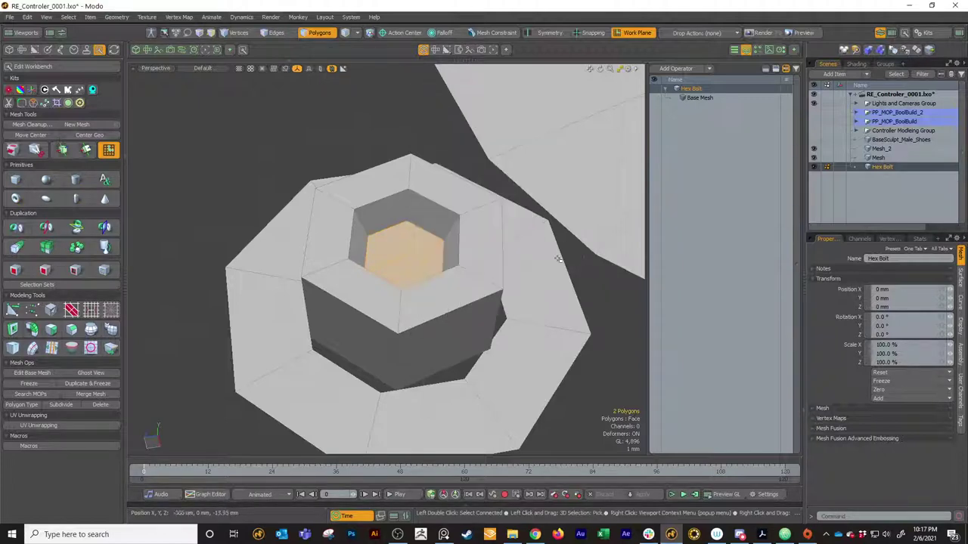
key(2)
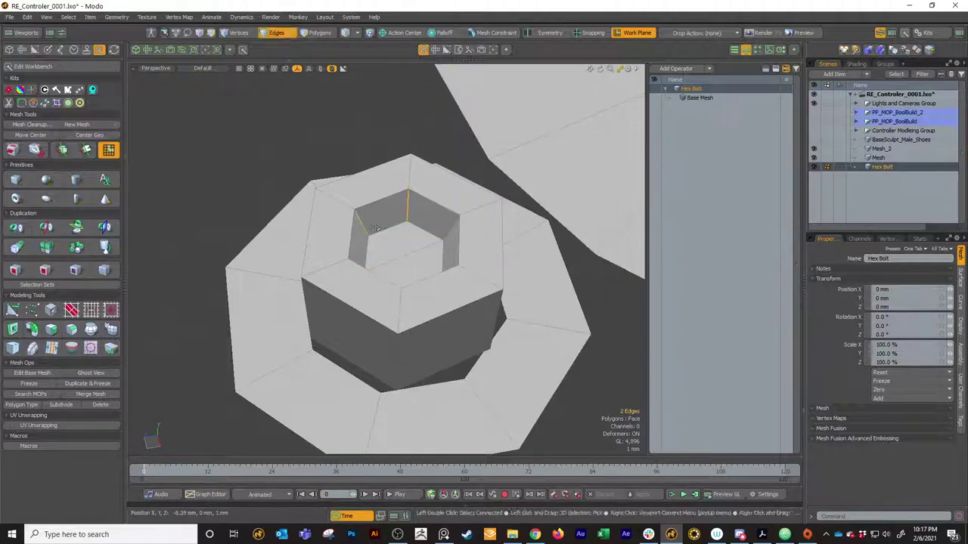
alt+drag(375, 228, 404, 272)
key(Up)
key(Up)
key(Up)
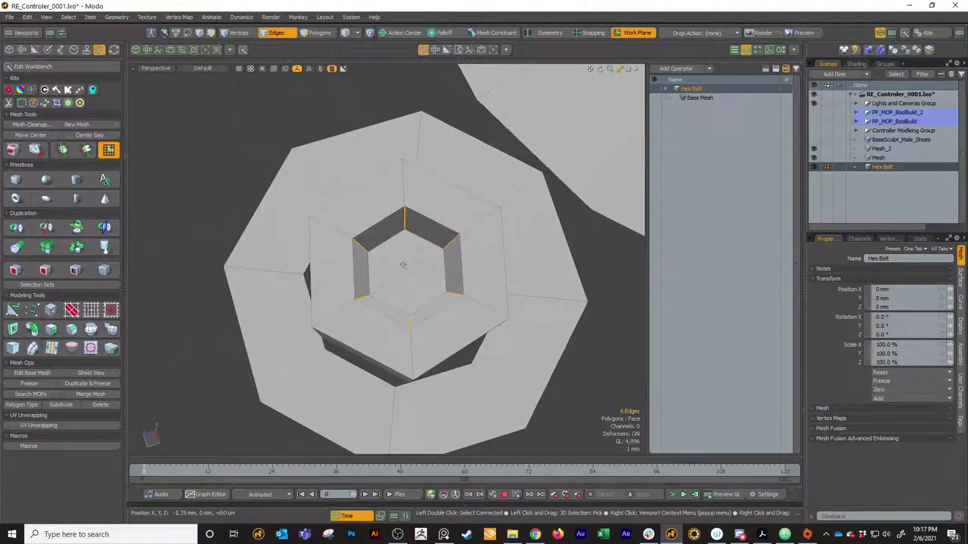
key(shift+w)
click(537, 252)
Apply an 80% subdivision weight to the socket's upper rim and the bolt's top outer edge loop, and convert the bolt to Catmull-Clark subdivision.
shift+double_click(446, 182)
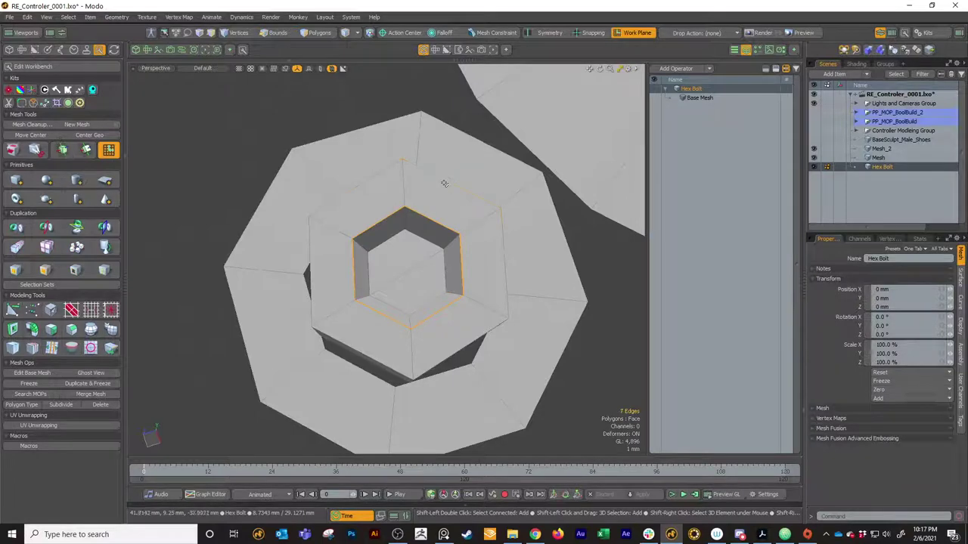
alt+drag(428, 255, 423, 182)
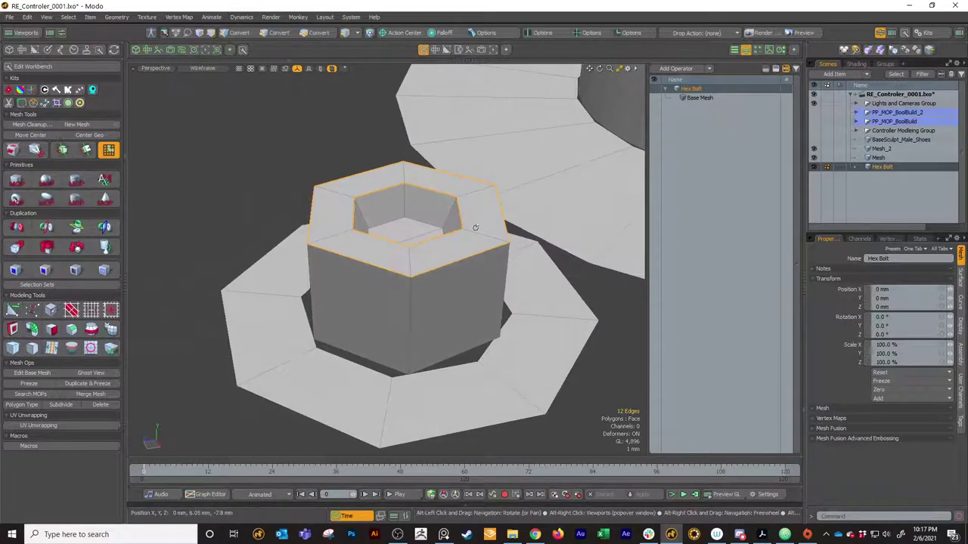
alt+drag(475, 223, 540, 277)
right_click(540, 277)
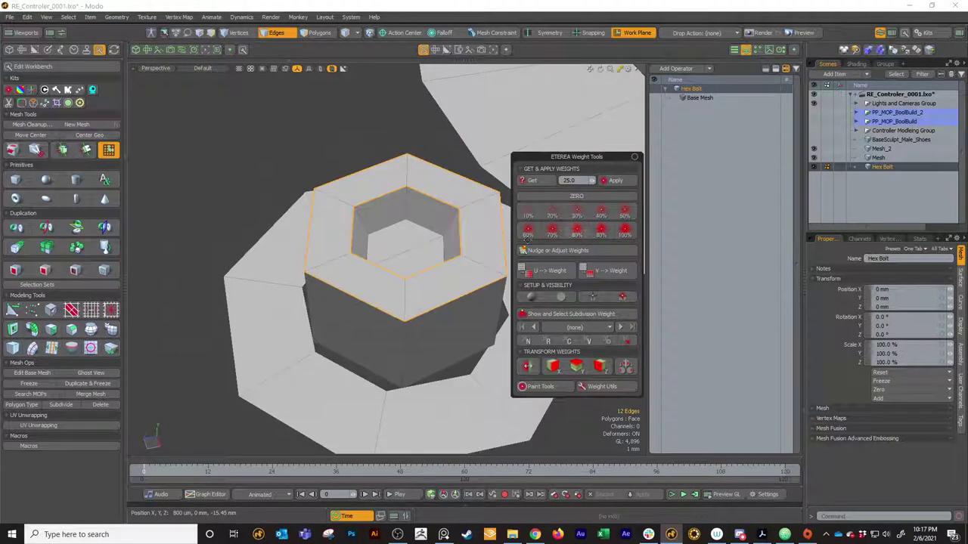
click(579, 233)
key(3)
key(shift+Tab)
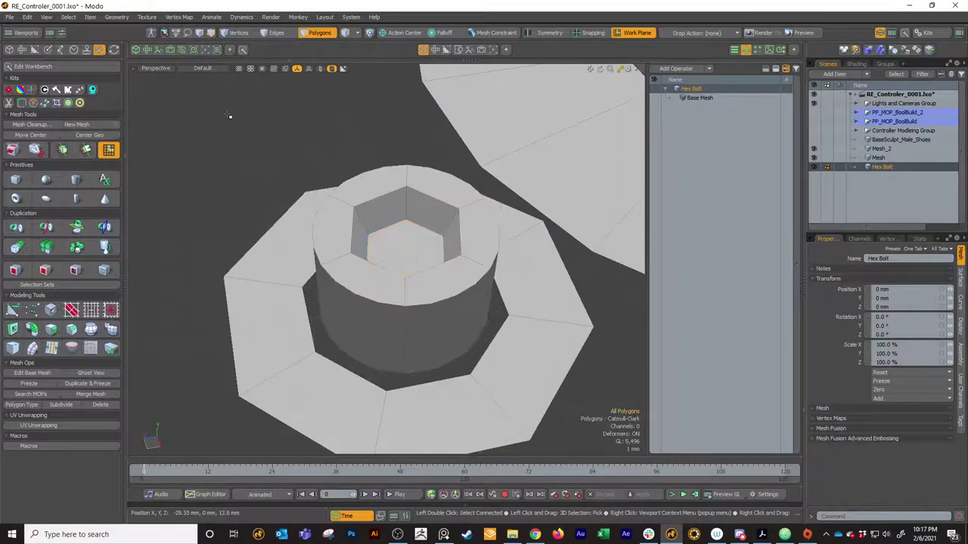
Bevel the bolt's top outer edge loop into a narrow chamfer with subdivision off, and turn subdivision back on.
alt+drag(229, 116, 402, 302)
alt+drag(709, 328, 431, 281)
key(2)
double_click(398, 294)
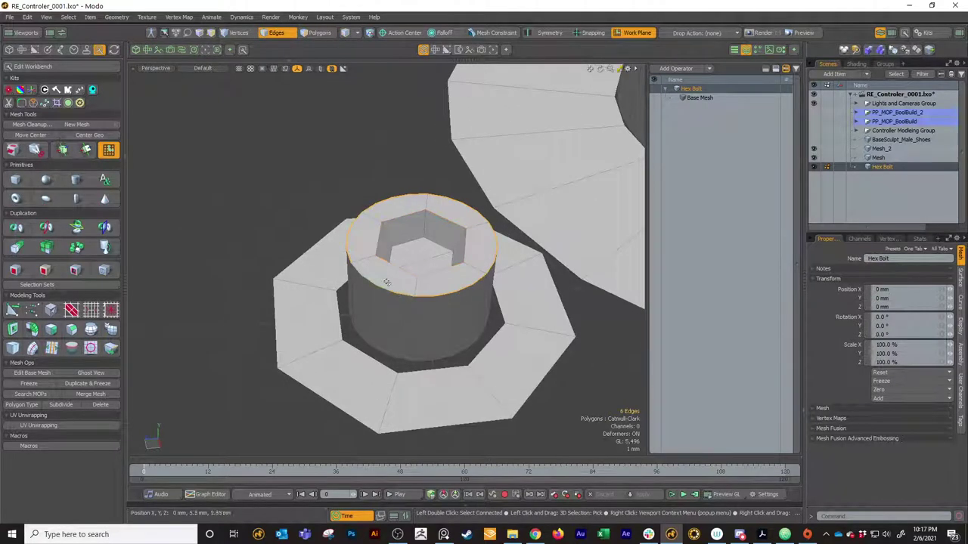
click(380, 268)
scroll(382, 270, up, 5)
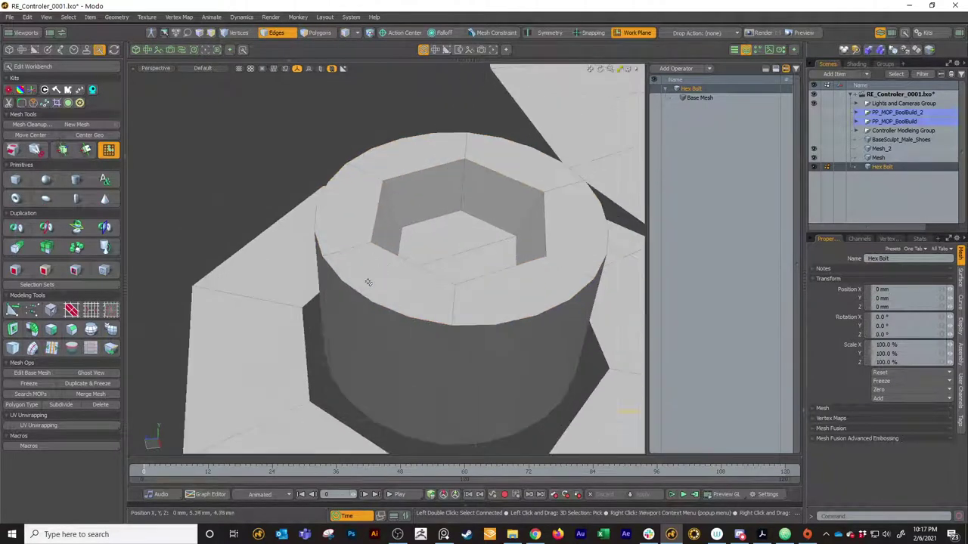
key(Tab)
click(337, 251)
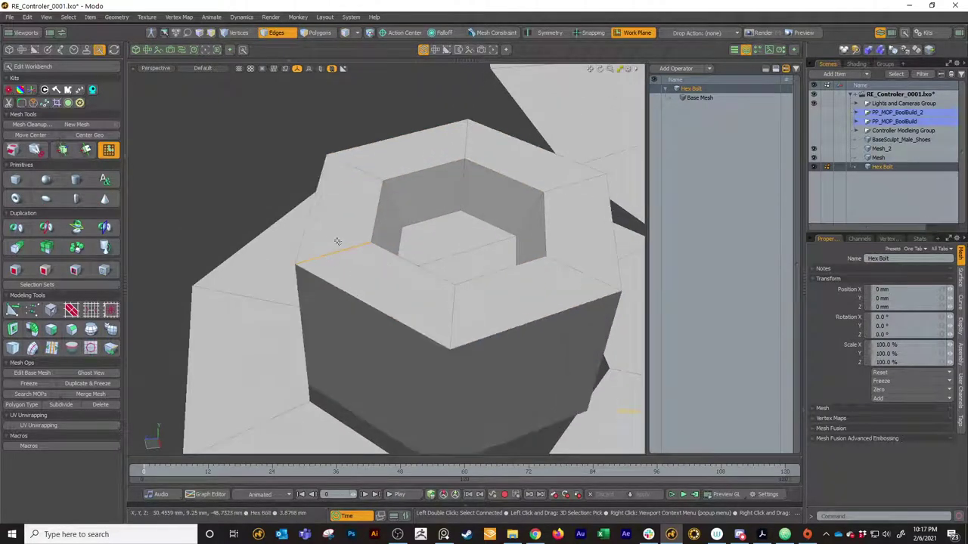
double_click(385, 313)
key(b)
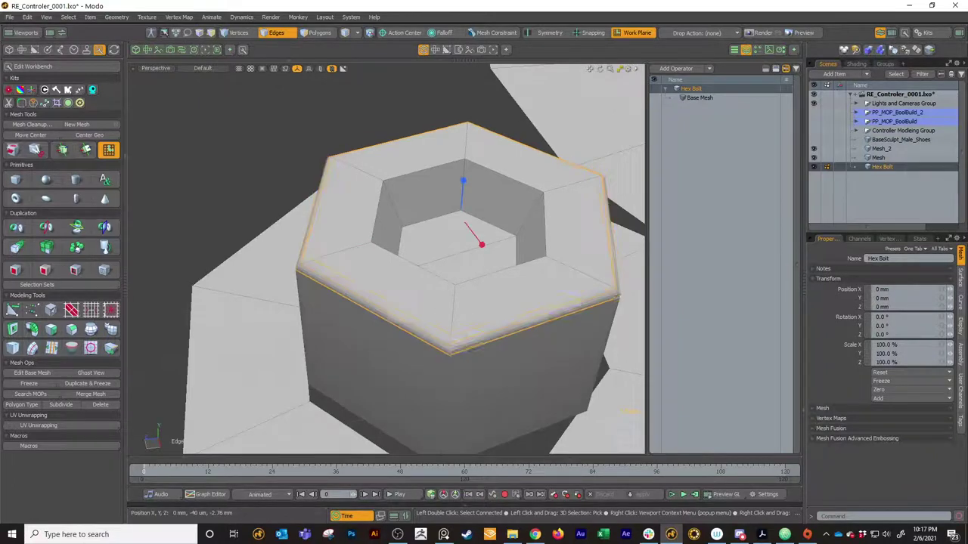
drag(425, 316, 479, 317)
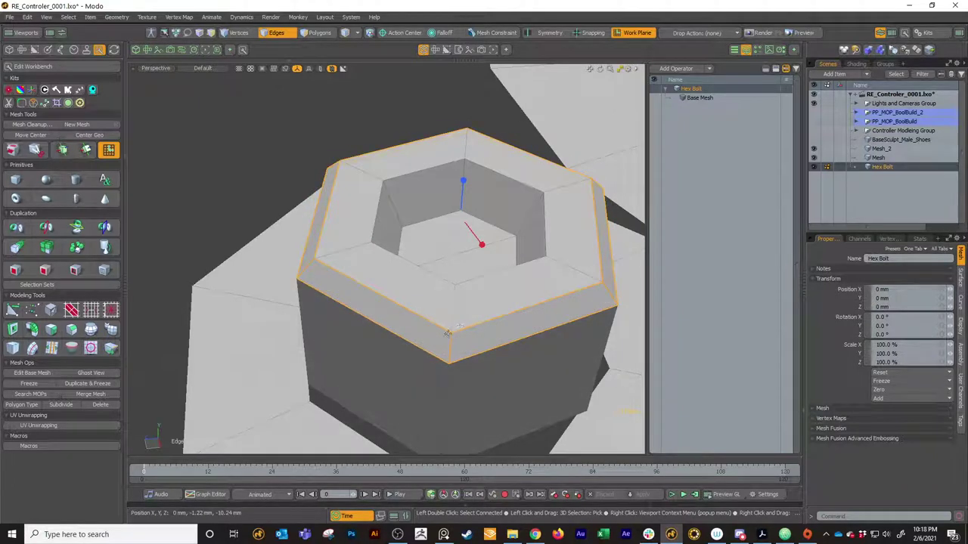
key(space)
key(Tab)
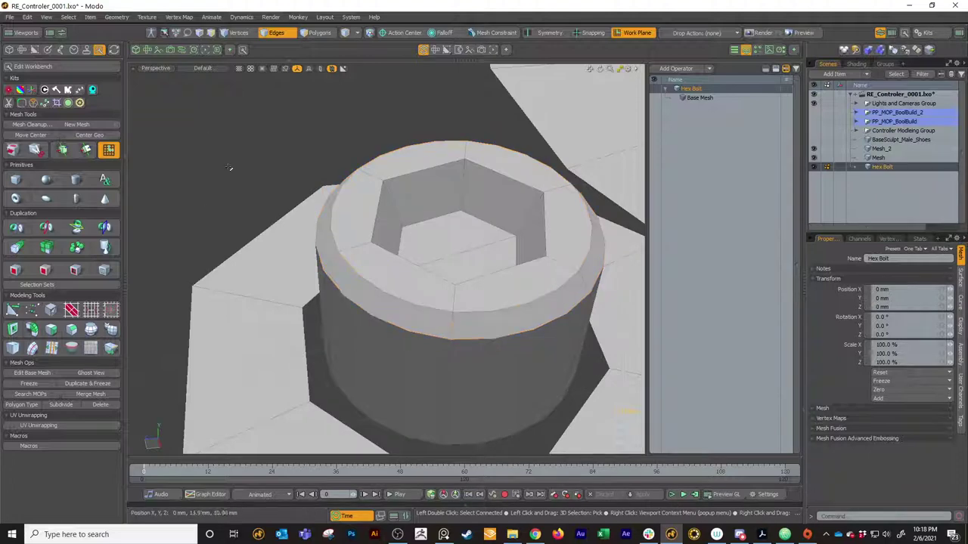
alt+drag(229, 167, 414, 347)
scroll(376, 277, down, 3)
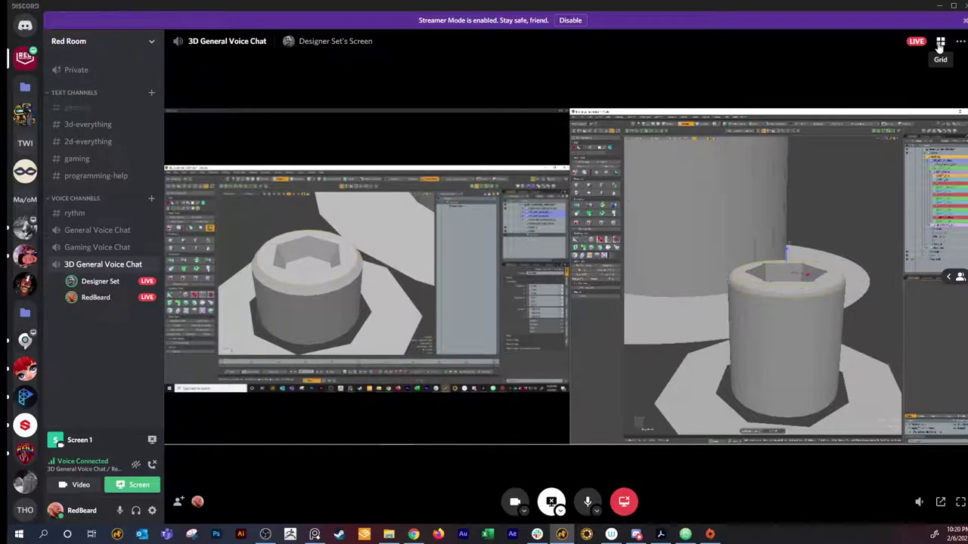
In the Discord voice call, switch to grid view, go full screen and enlarge the other participant's shared screen.
click(521, 265)
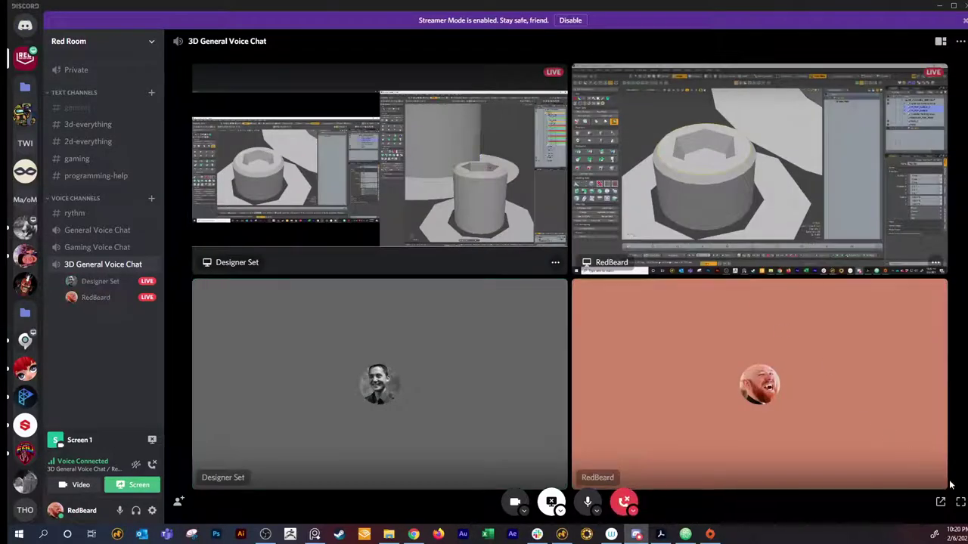
click(961, 502)
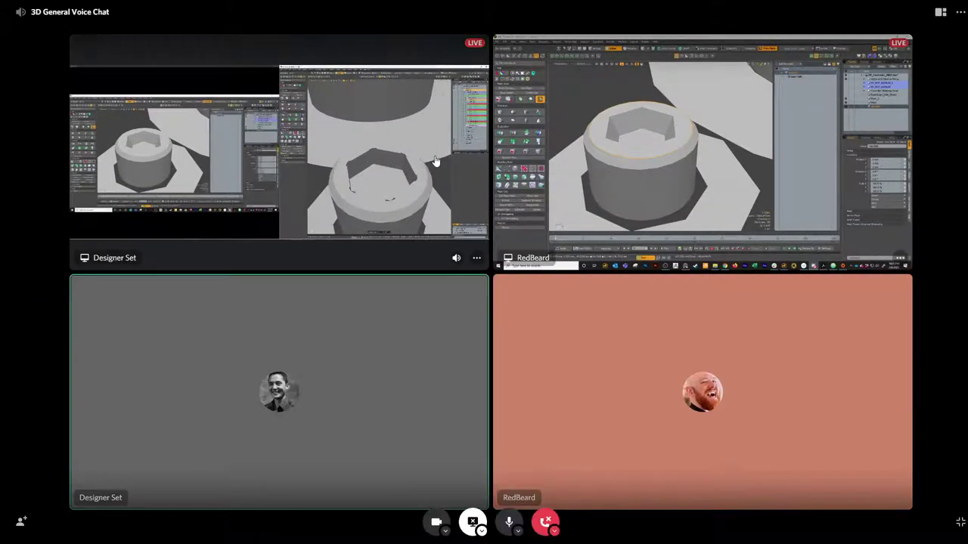
click(431, 162)
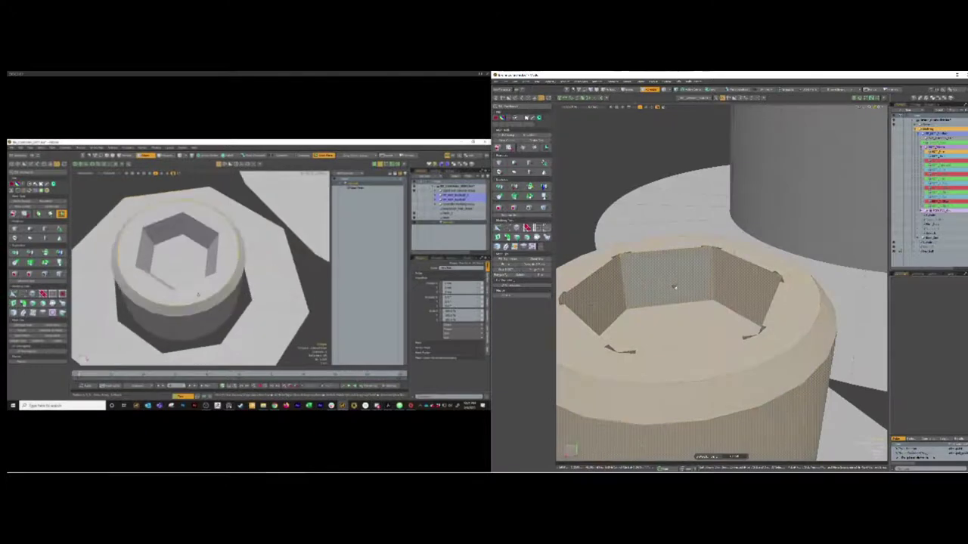
Select a single socket wall polygon of the bolt, invert the selection and turn off the bolt's subdivision.
right_click(689, 289)
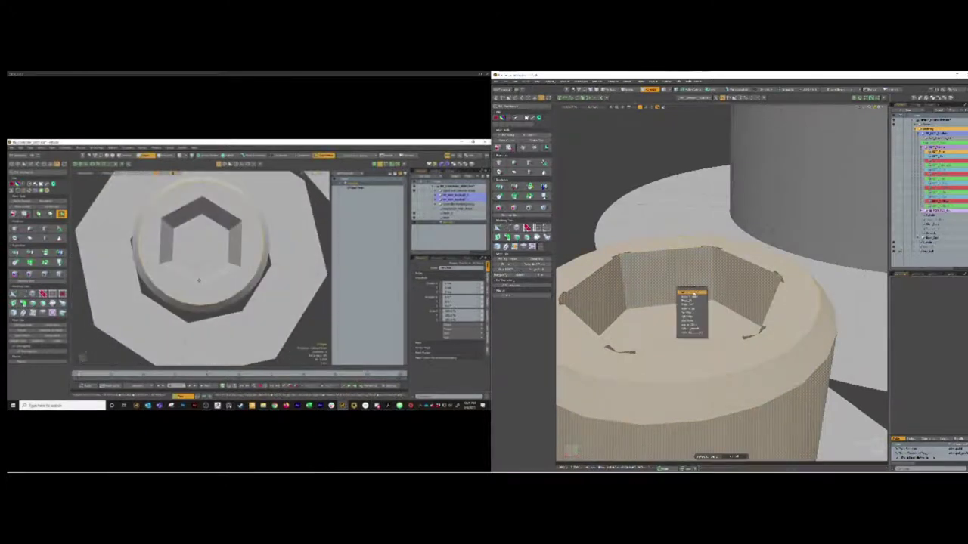
click(689, 292)
click(761, 277)
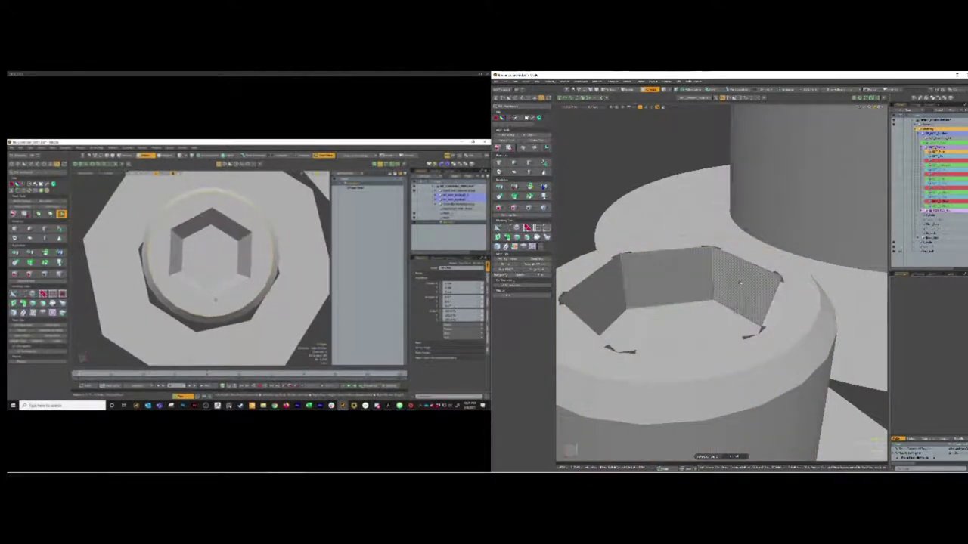
shift+click(711, 294)
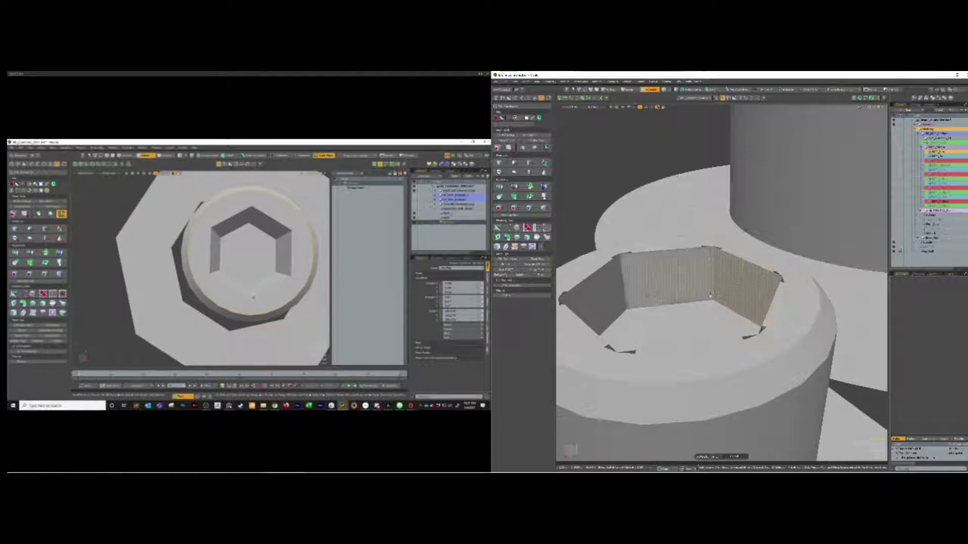
click(701, 300)
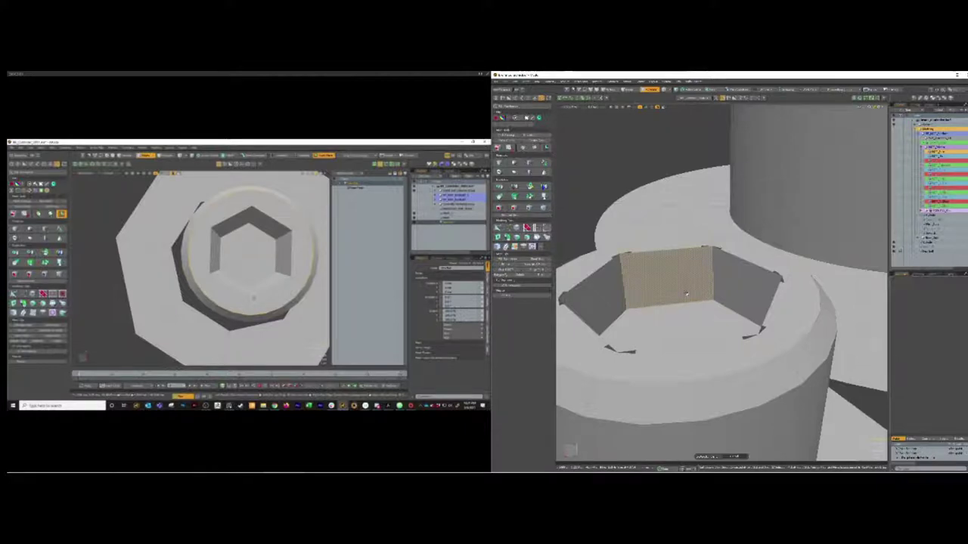
key(bracketleft)
click(660, 218)
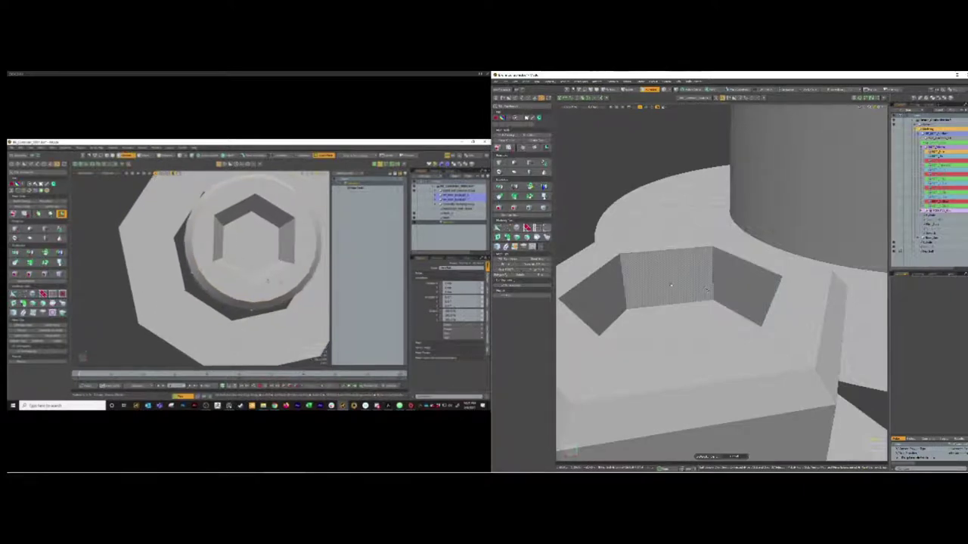
Select all connected polygons of the bolt and toggle their subdivision on and off.
middle_drag(670, 285, 810, 282)
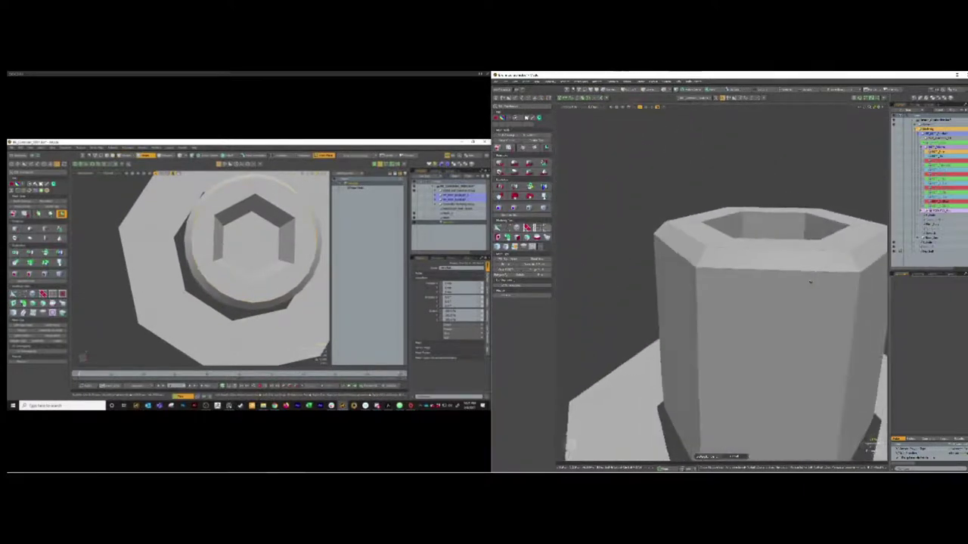
alt+drag(810, 282, 741, 296)
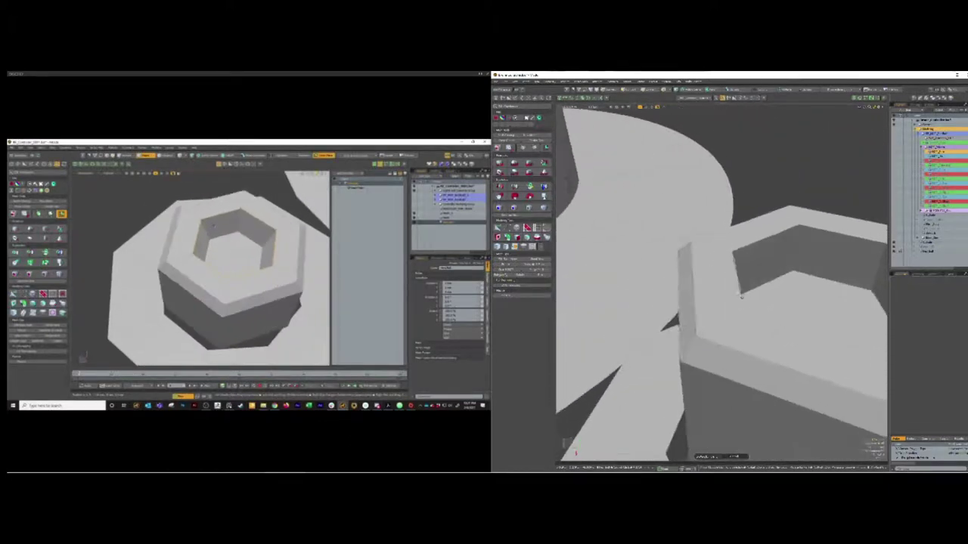
middle_drag(740, 295, 673, 290)
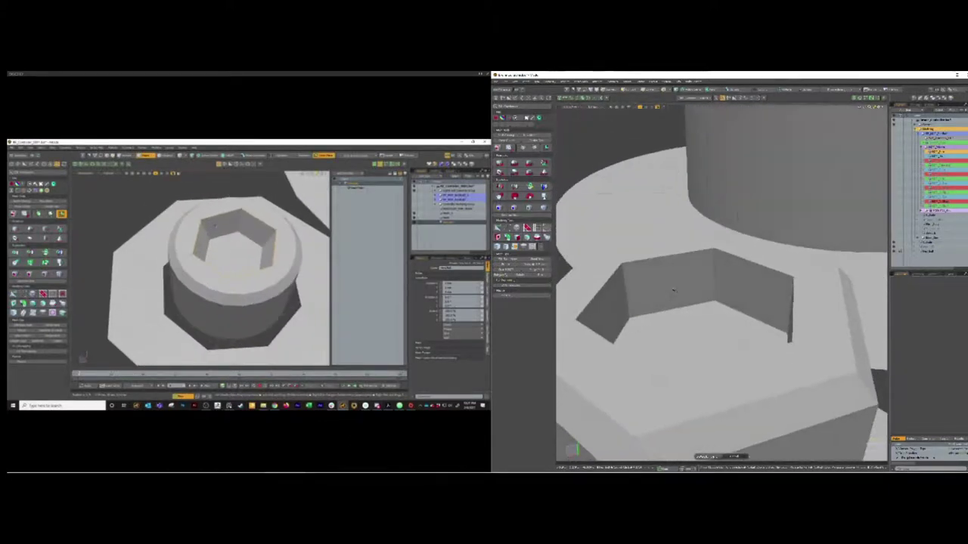
key(3)
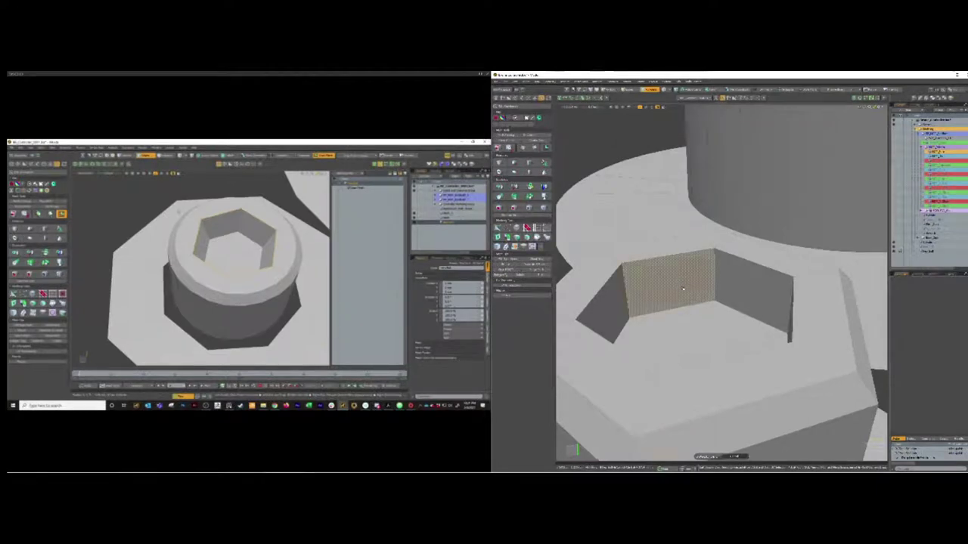
double_click(682, 288)
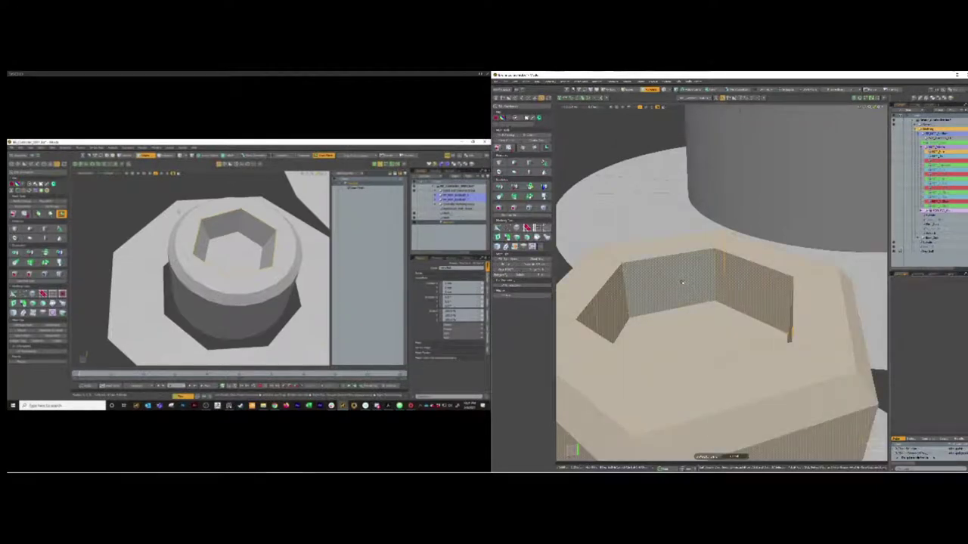
key(Tab)
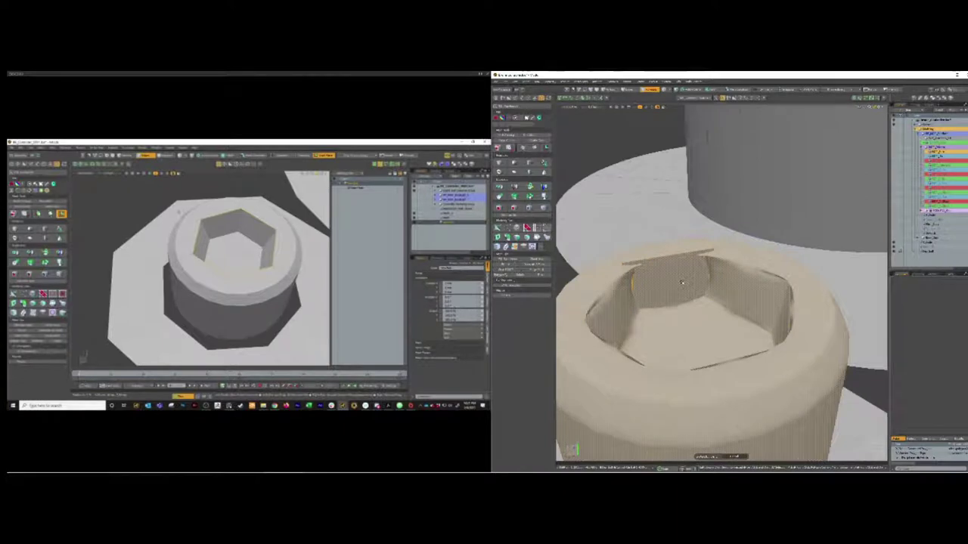
key(Tab)
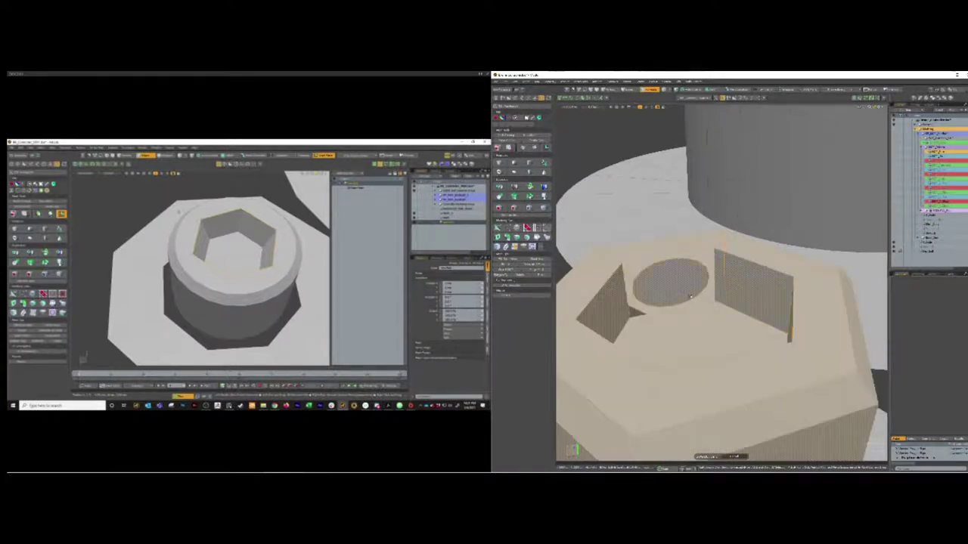
Fix the mismatched rounded polygon on the socket wall, select the whole bolt and subdivide it.
click(694, 309)
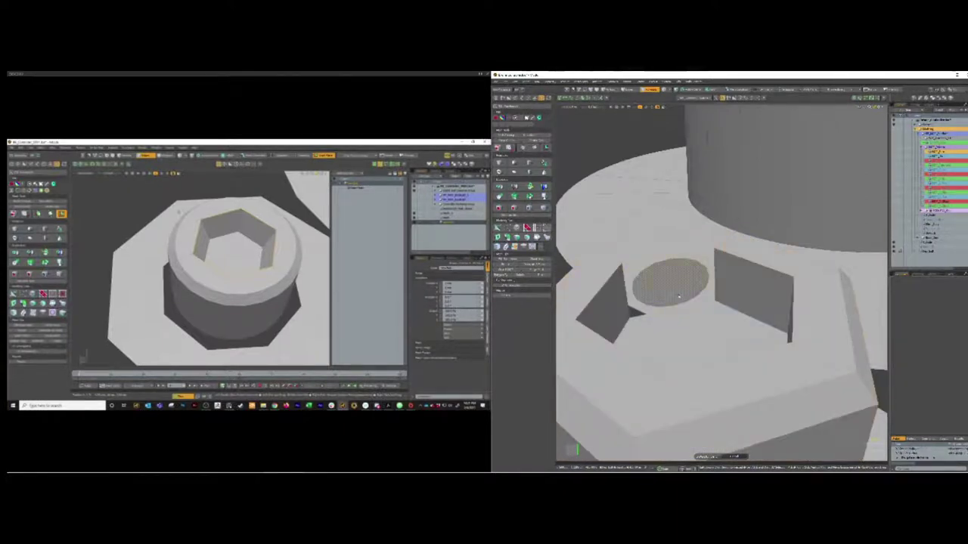
key(Delete)
double_click(683, 299)
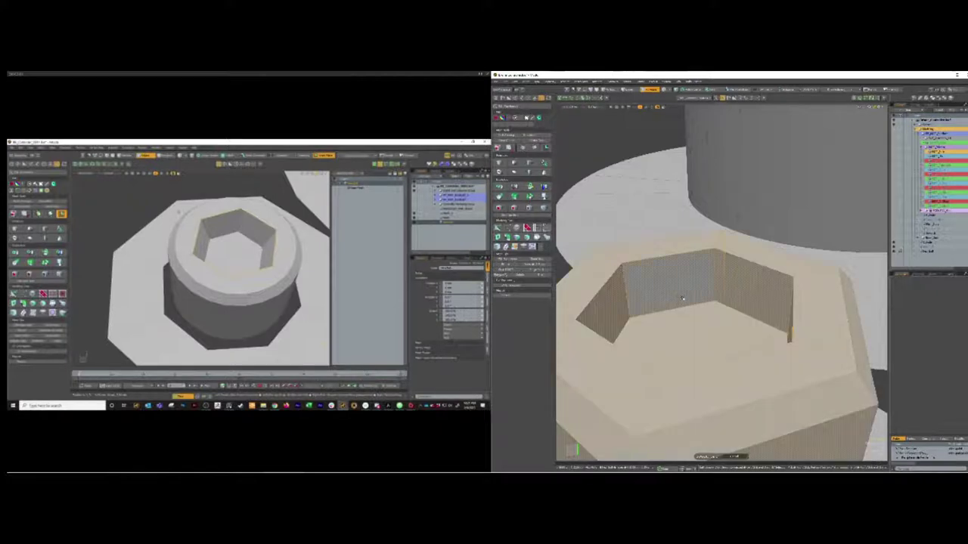
key(Tab)
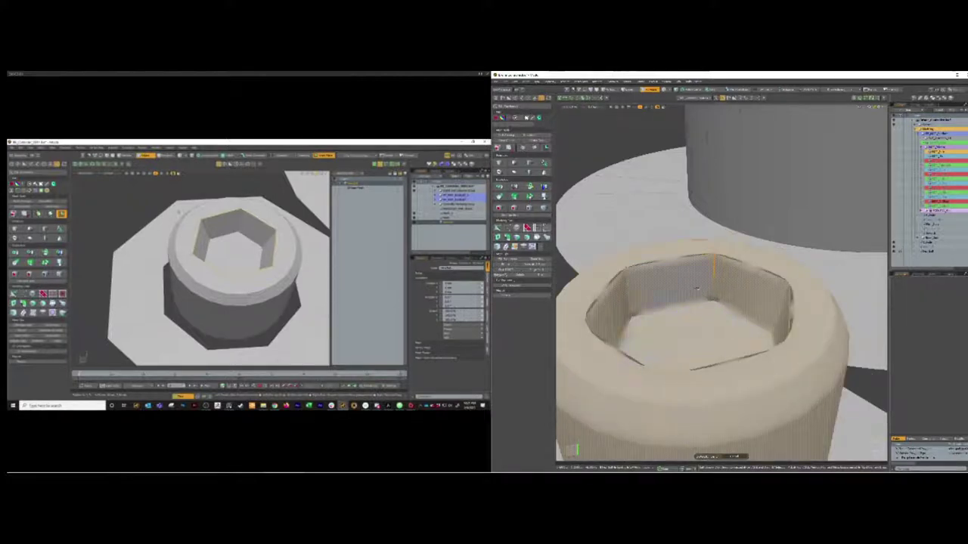
Toggle the bolt's subdivision off and back on to compare the rim and socket, and clear the polygon selection.
alt+drag(672, 308, 775, 322)
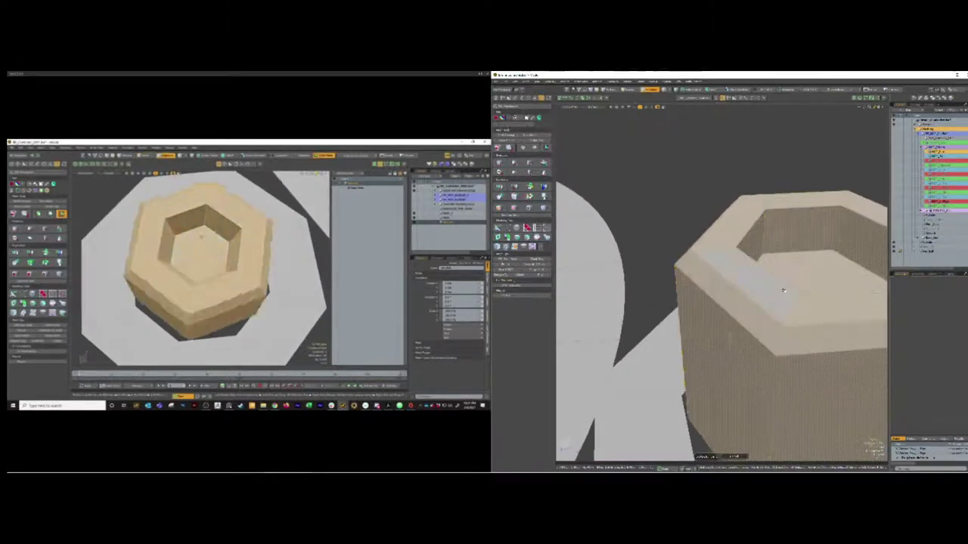
key(Tab)
key(2)
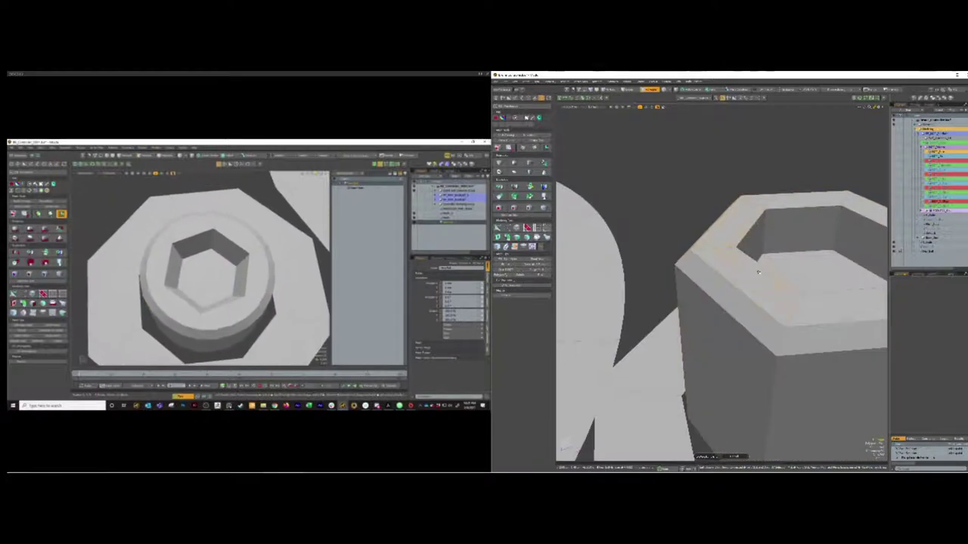
key(3)
key(Tab)
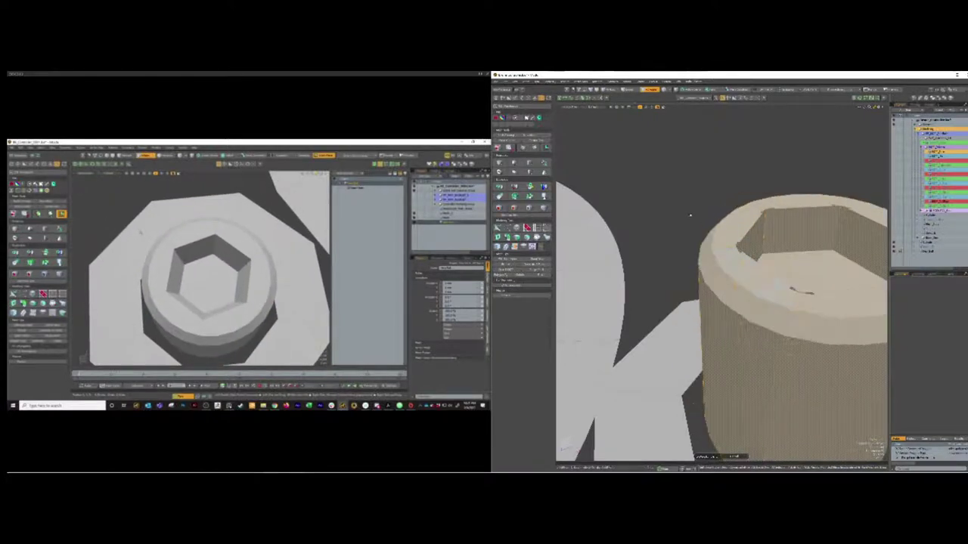
key(2)
mouse_move(738, 309)
alt+mouse_down()
mouse_move(736, 293)
mouse_move(777, 276)
mouse_move(782, 262)
mouse_move(743, 300)
alt+mouse_up()
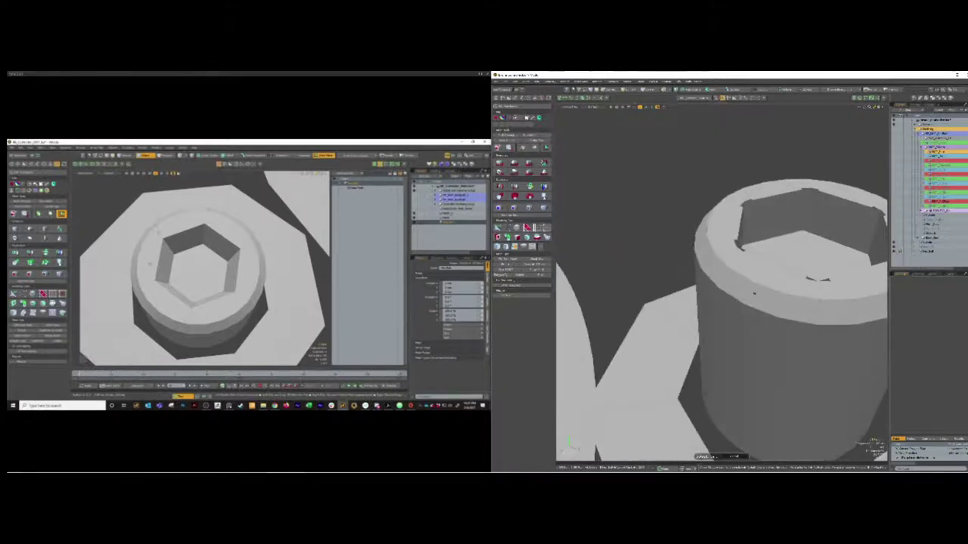
Examine the subdivided bolt up close and beside the thumbstick from several angles.
scroll(754, 293, down, 5)
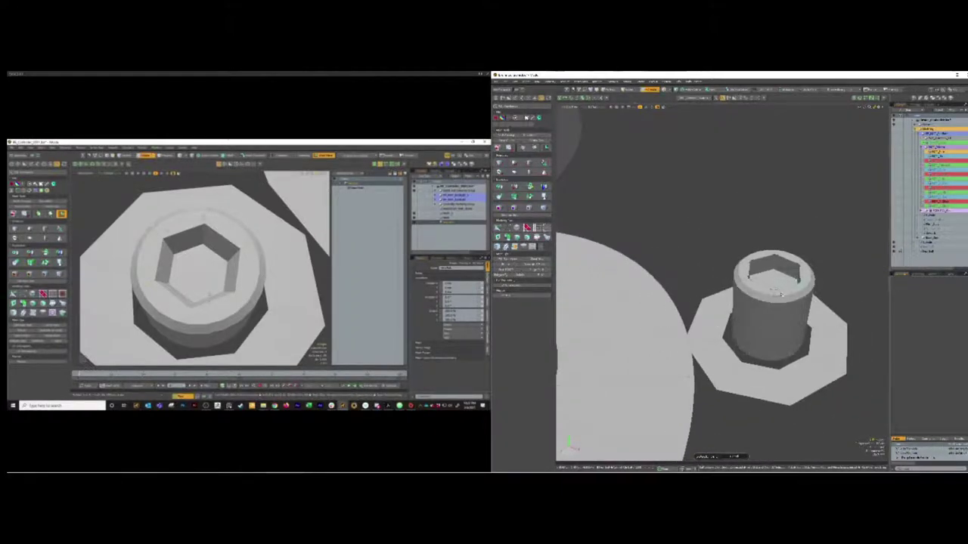
click(780, 293)
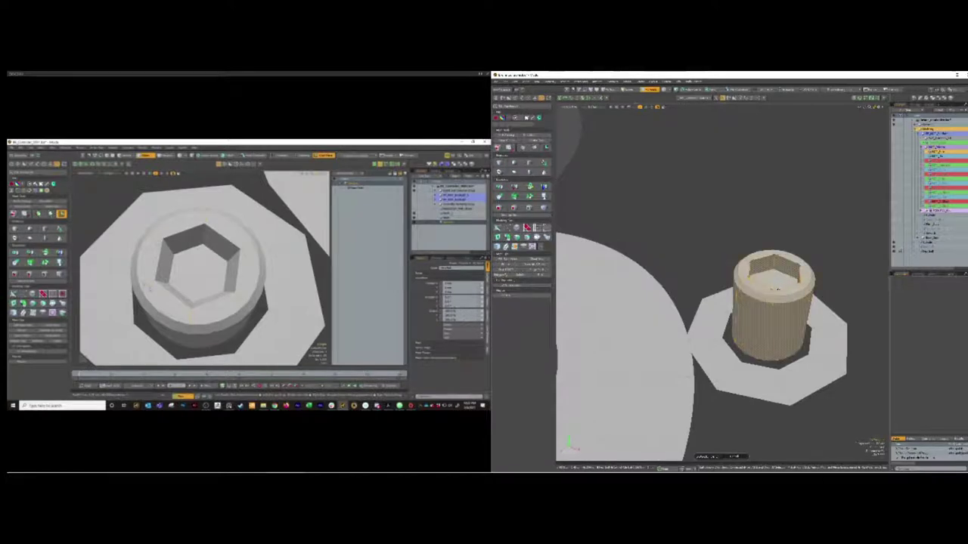
key(Escape)
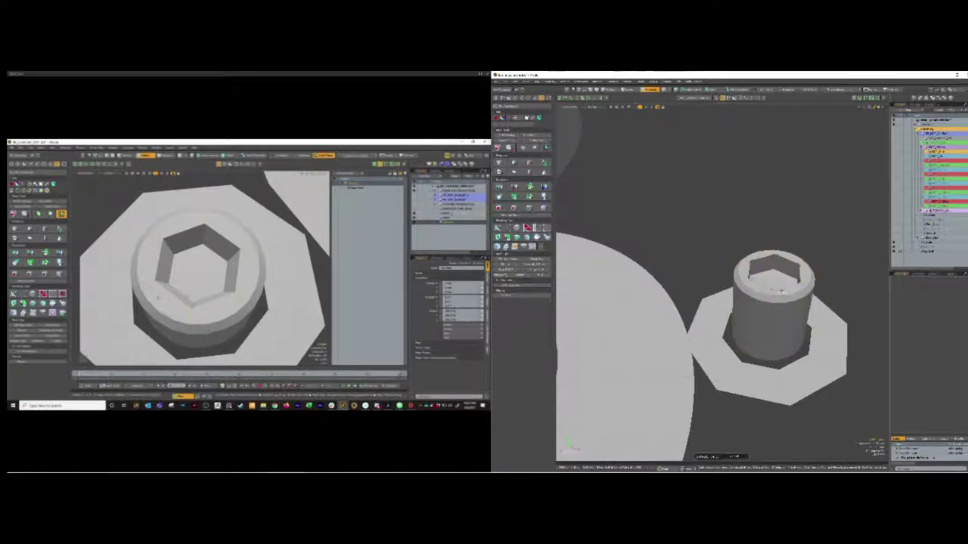
scroll(780, 292, up, 5)
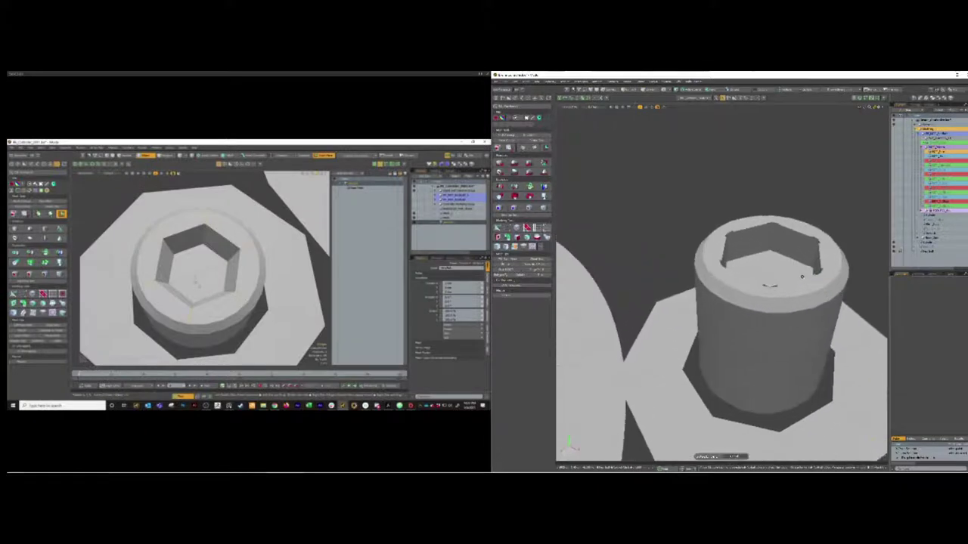
middle_drag(783, 300, 699, 212)
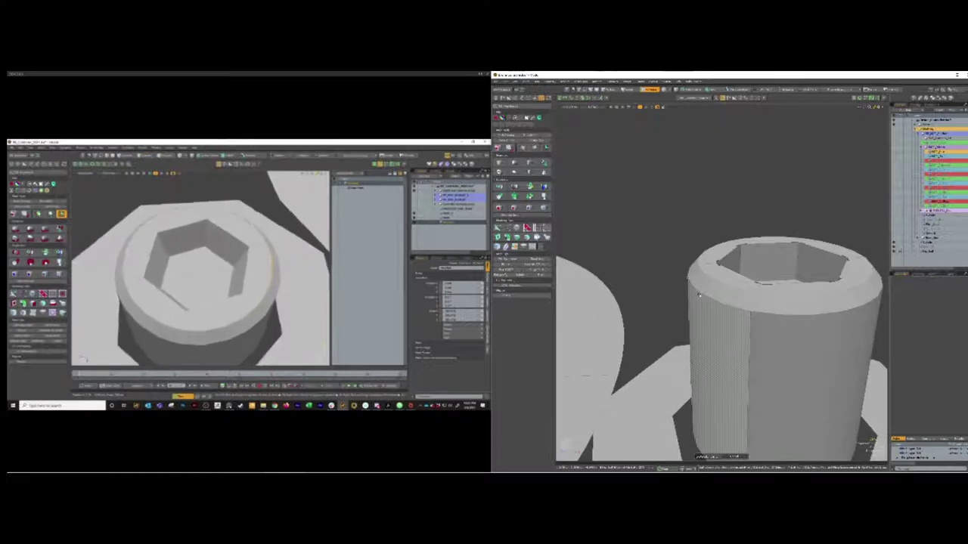
alt+drag(699, 296, 779, 308)
scroll(779, 308, down, 6)
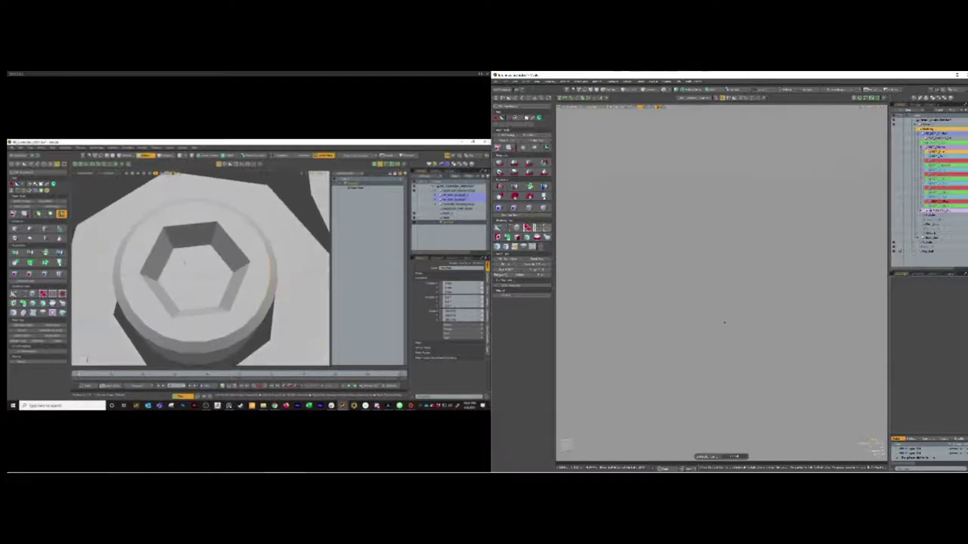
scroll(724, 323, down, 4)
alt+drag(693, 350, 791, 406)
scroll(791, 406, down, 4)
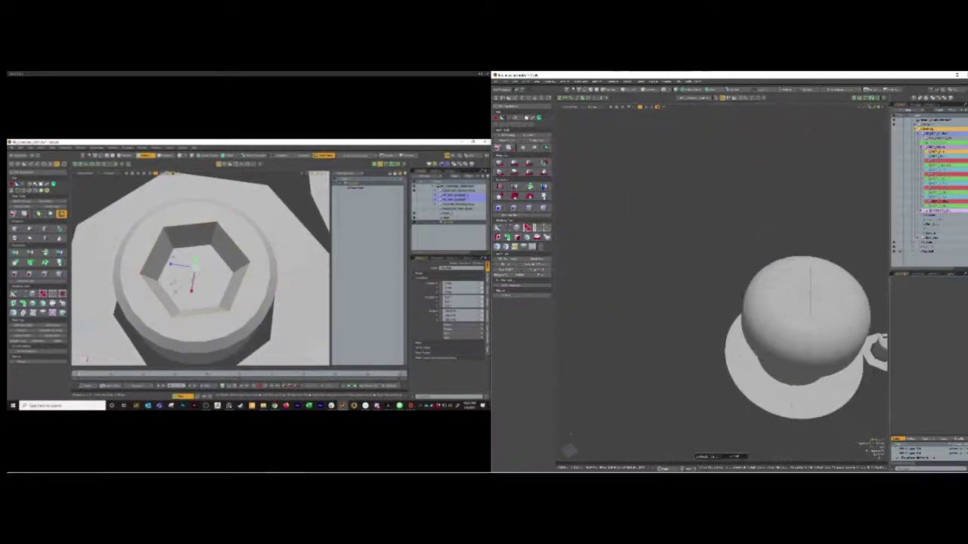
scroll(806, 338, down, 4)
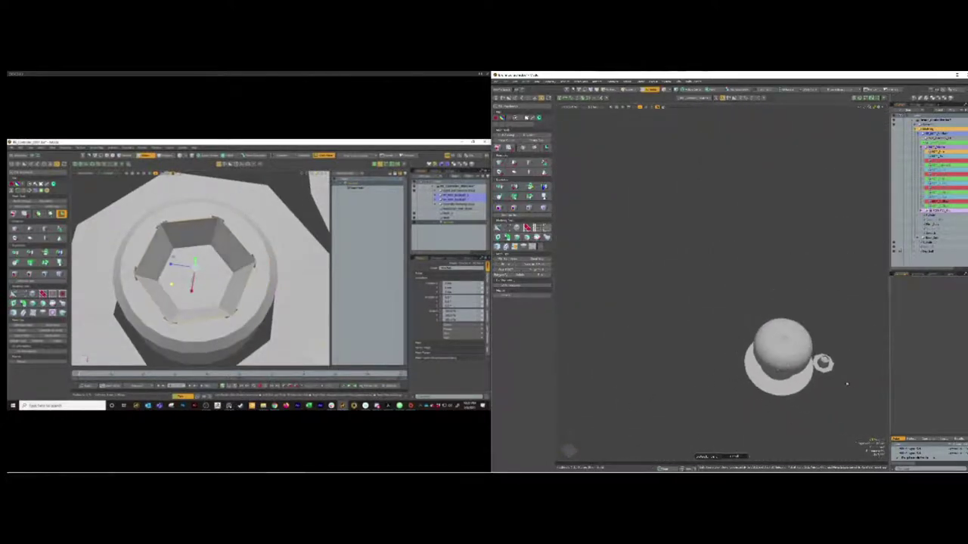
scroll(839, 369, up, 5)
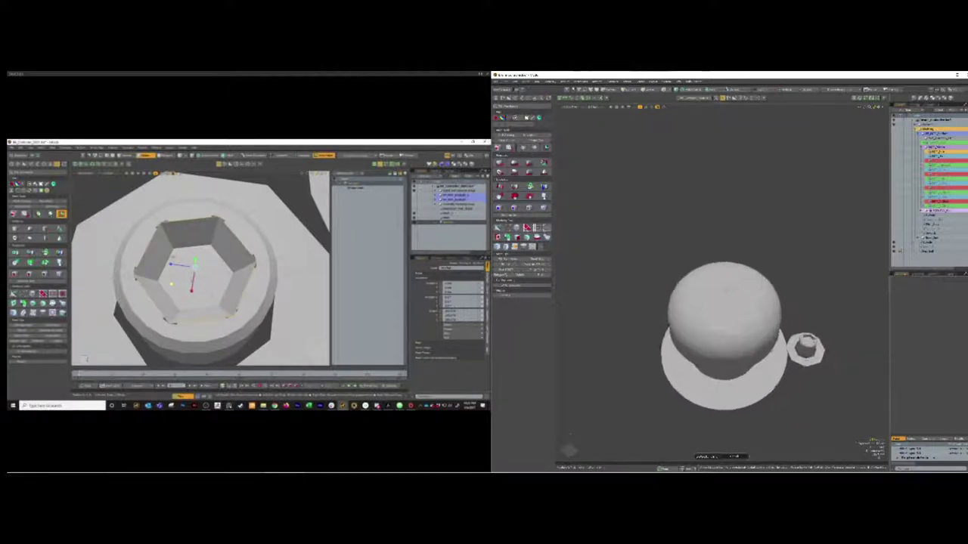
alt+drag(832, 367, 824, 326)
scroll(832, 366, down, 2)
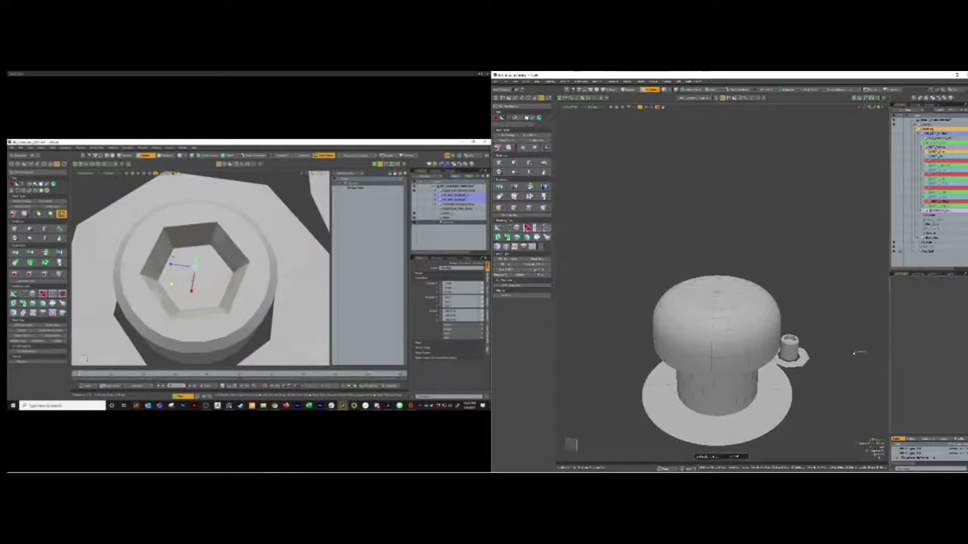
alt+shift+drag(824, 348, 728, 365)
scroll(727, 368, up, 5)
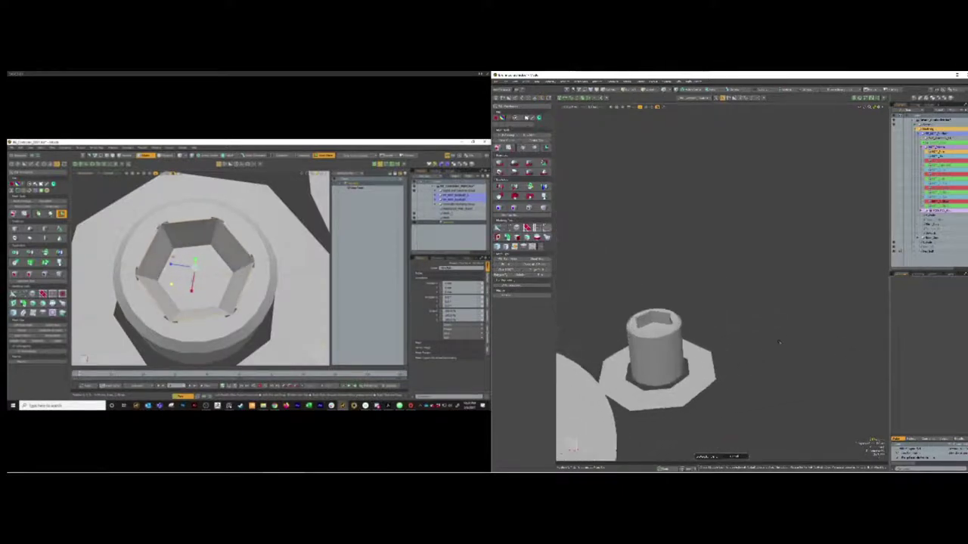
Frame the bolt in the view, clear its selection and select three adjacent socket wall polygons.
click(832, 274)
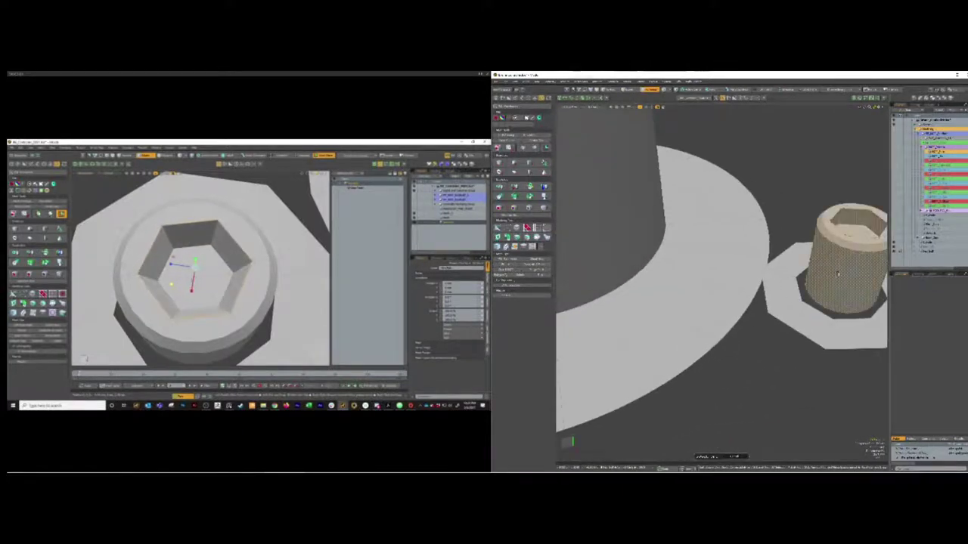
key(shift+a)
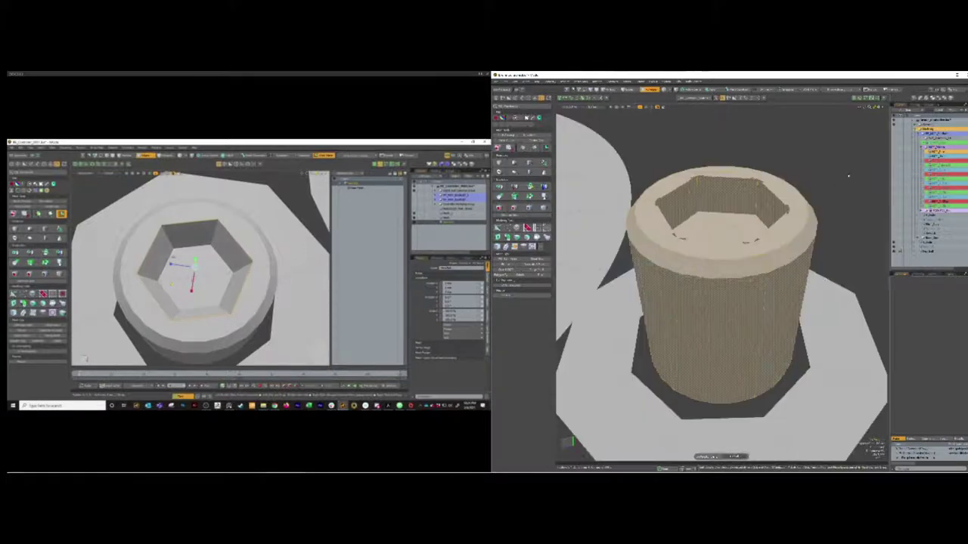
click(848, 177)
click(747, 194)
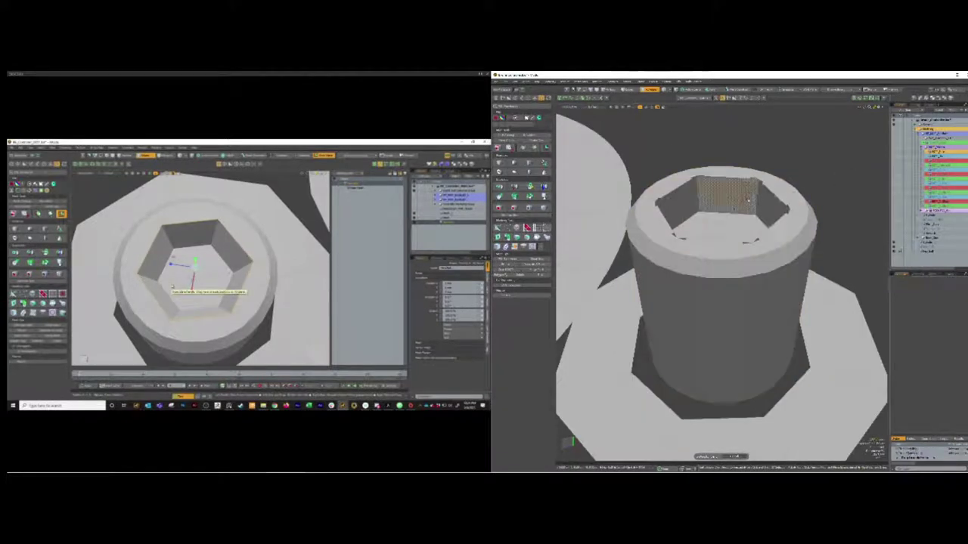
shift+click(685, 213)
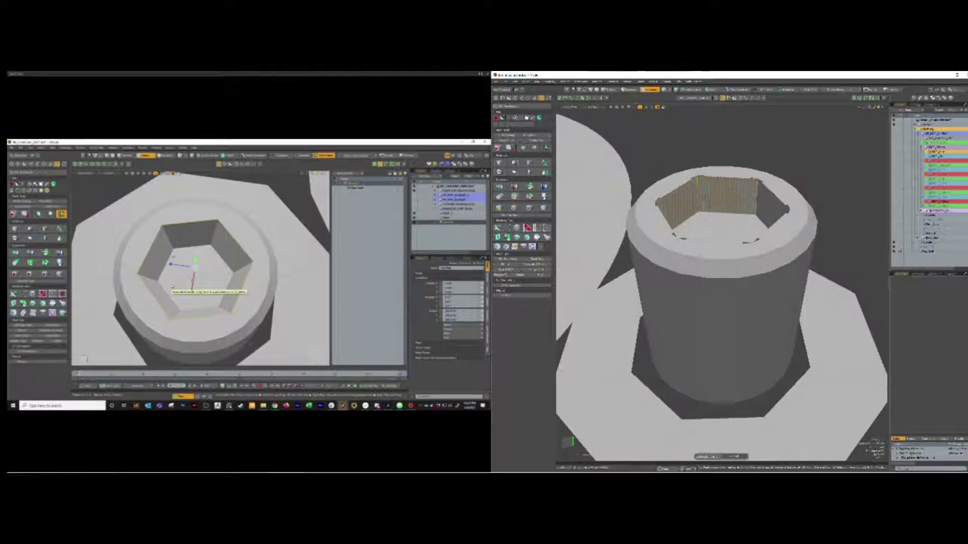
shift+click(784, 206)
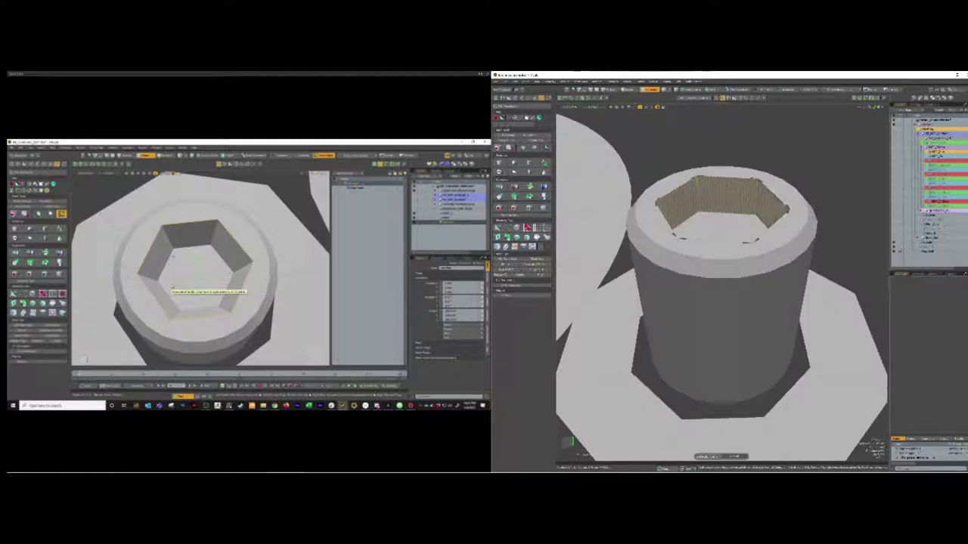
Select the socket's upper edge loop and scale it slightly inward.
key(2)
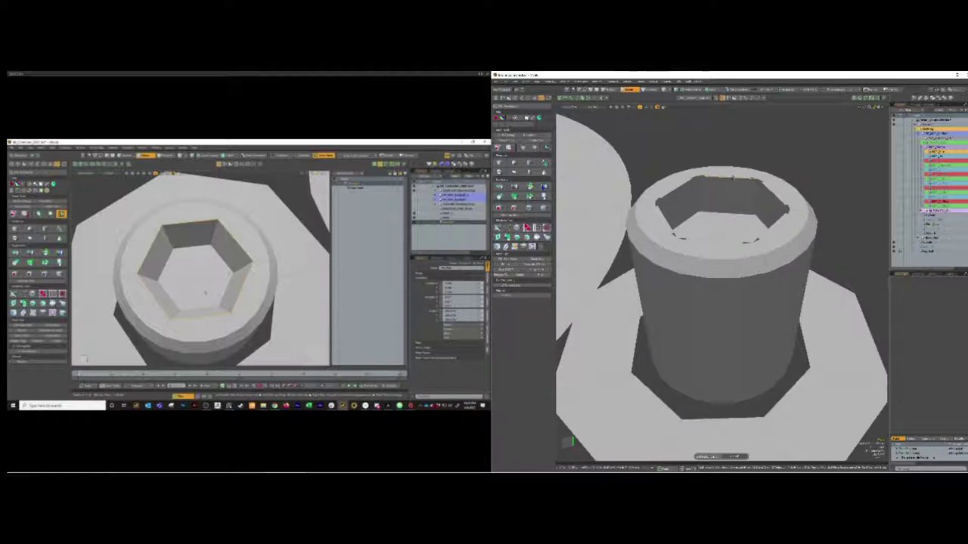
key(w)
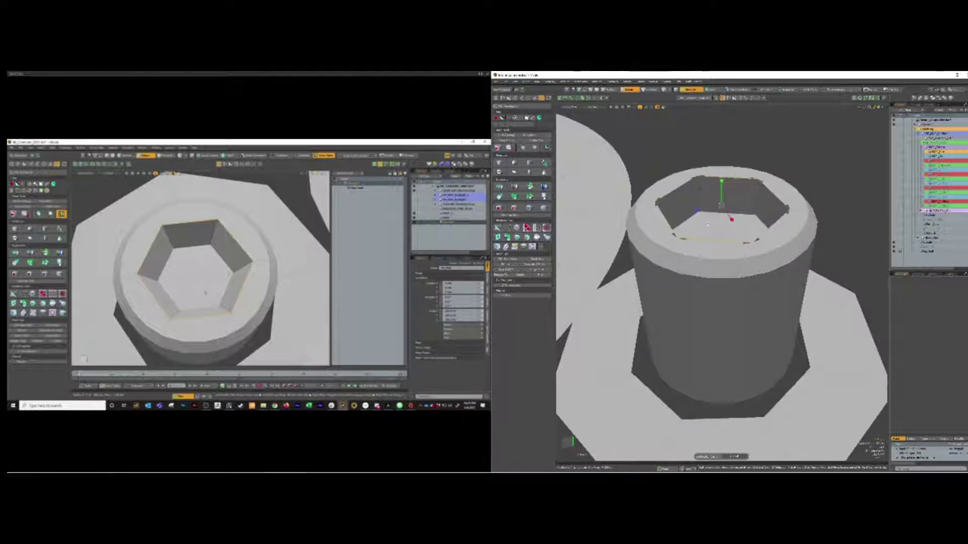
mouse_move(708, 223)
mouse_down()
mouse_move(723, 223)
mouse_move(706, 222)
mouse_up()
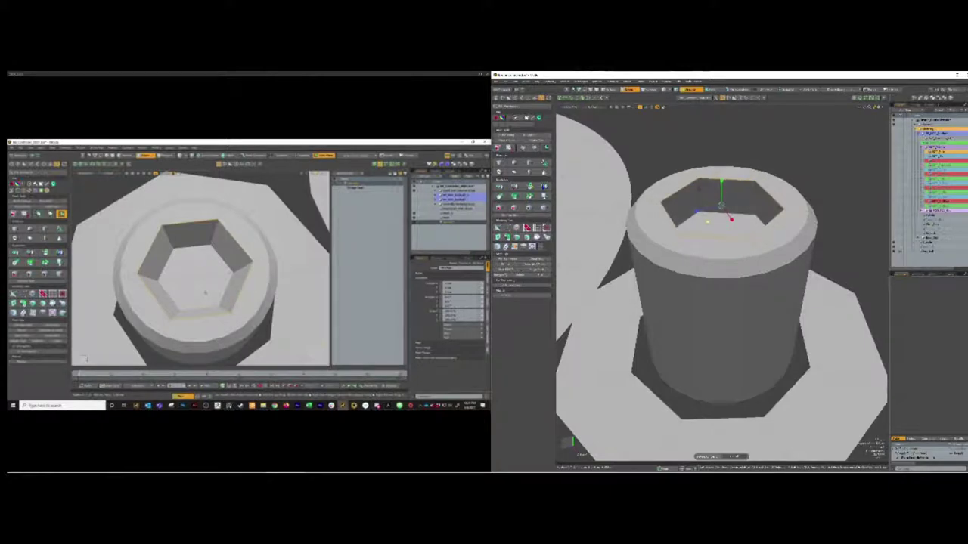
Select the socket floor polygons and move them down slightly to deepen the hex socket, then clear the selection.
key(3)
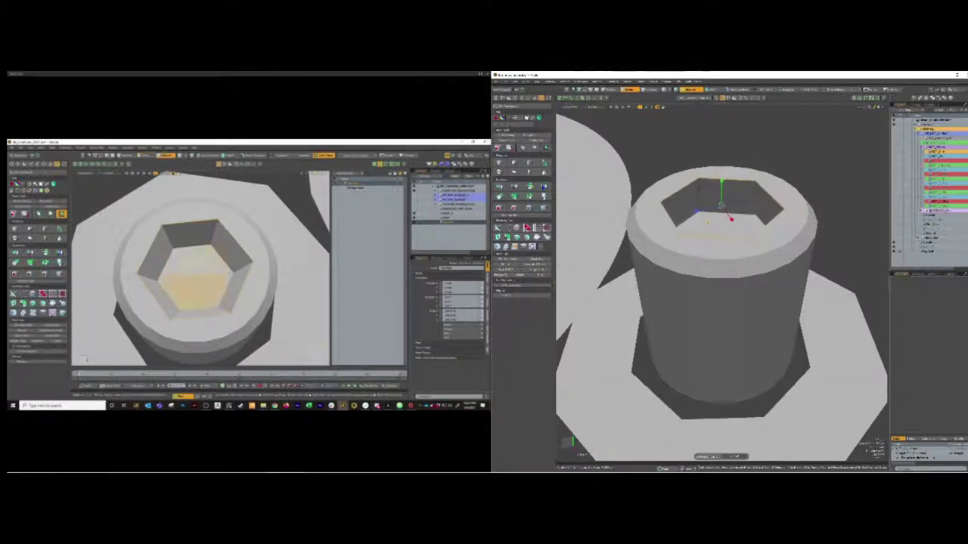
key(3)
click(725, 226)
key(w)
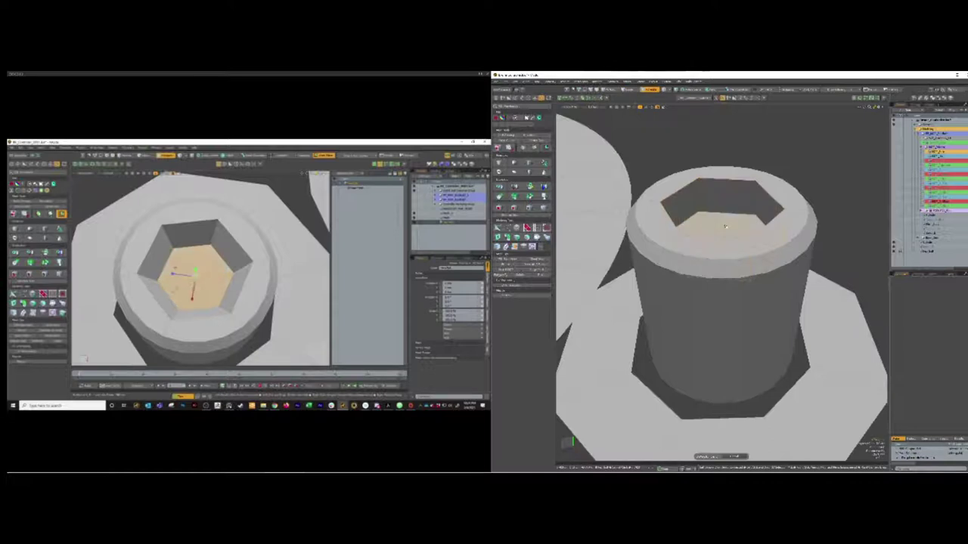
key(w)
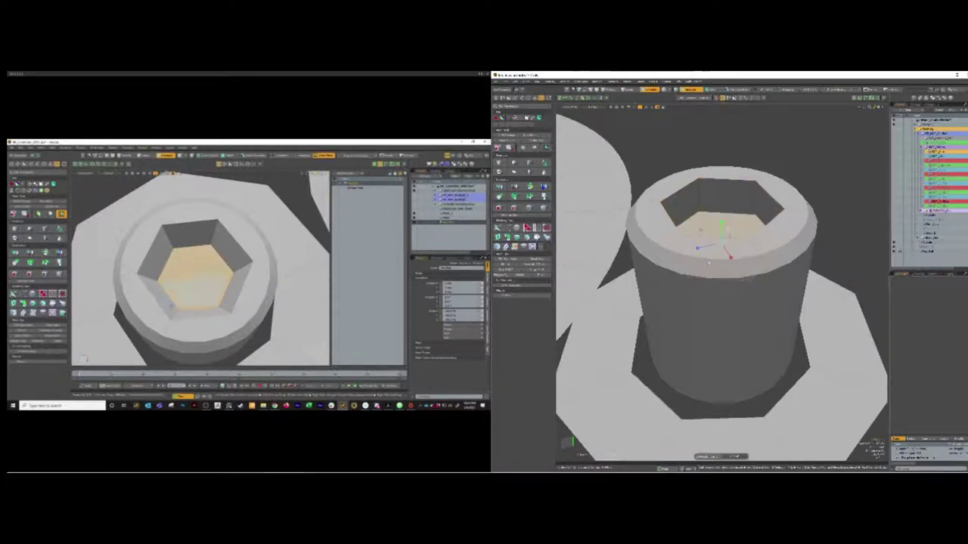
drag(727, 229, 730, 238)
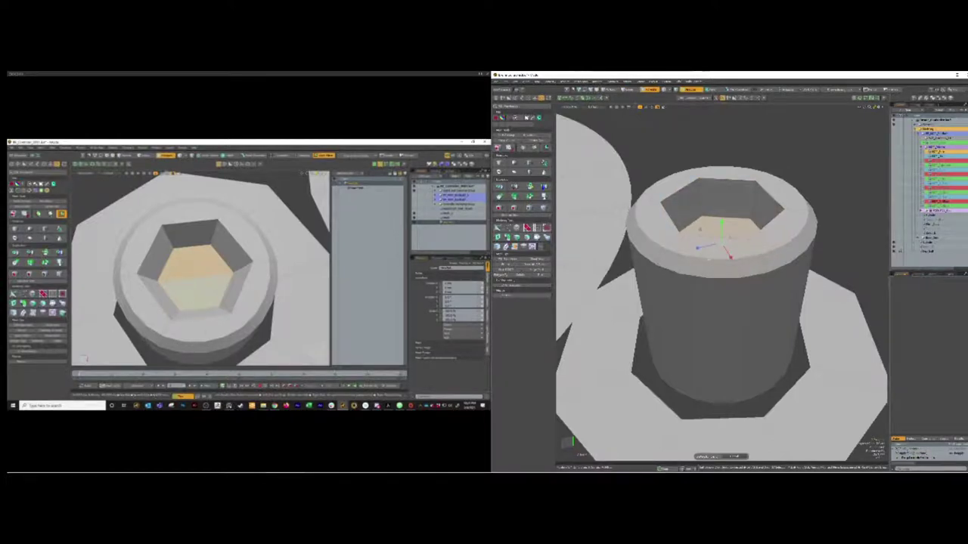
scroll(130, 289, down, 4)
key(q)
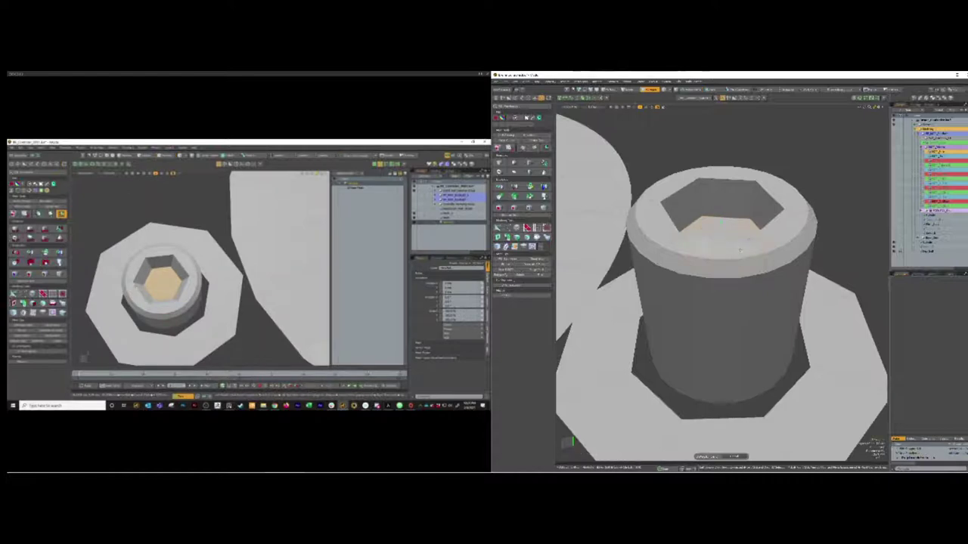
key(Escape)
Select the bolt's upper part with rim and socket and move it down to shorten the bolt above the octagonal ring.
alt+drag(702, 246, 719, 291)
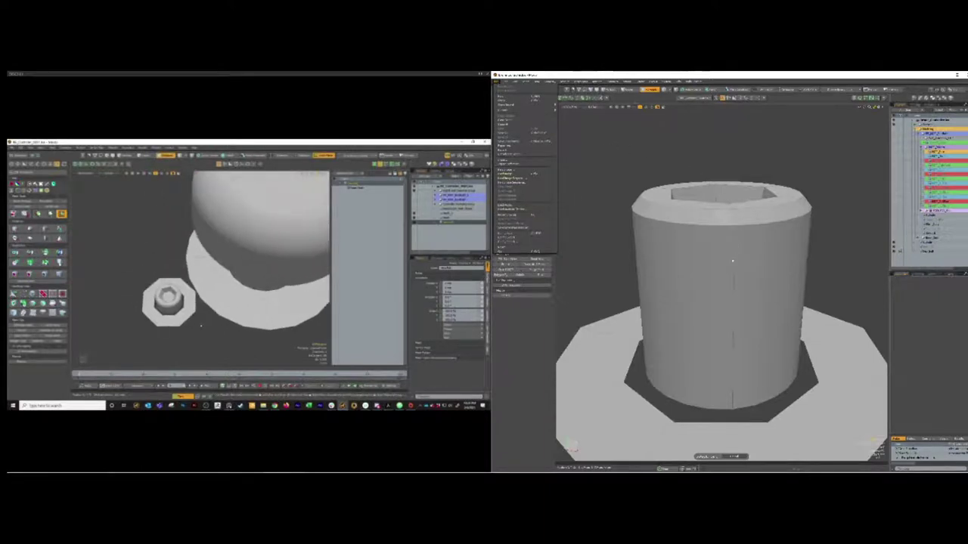
click(735, 286)
alt+drag(735, 288, 538, 282)
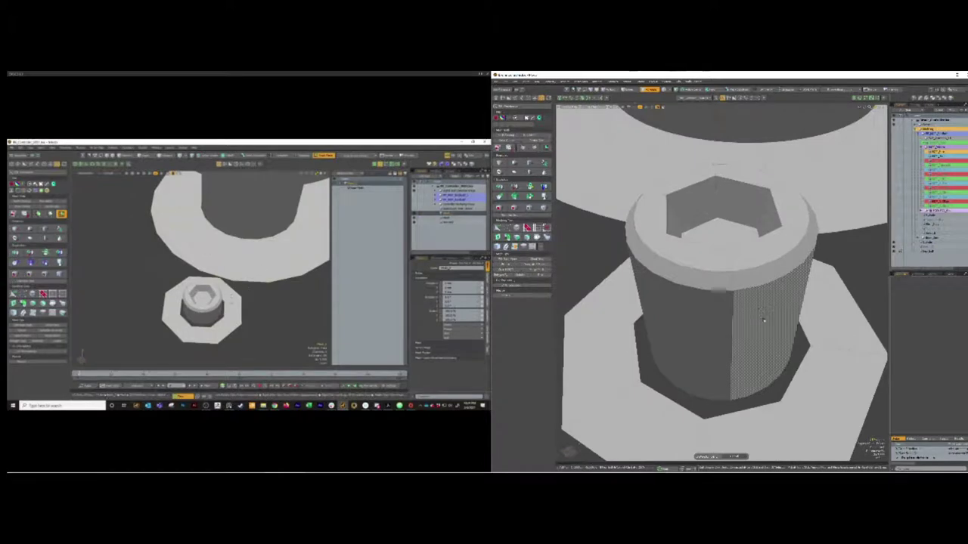
scroll(772, 336, down, 4)
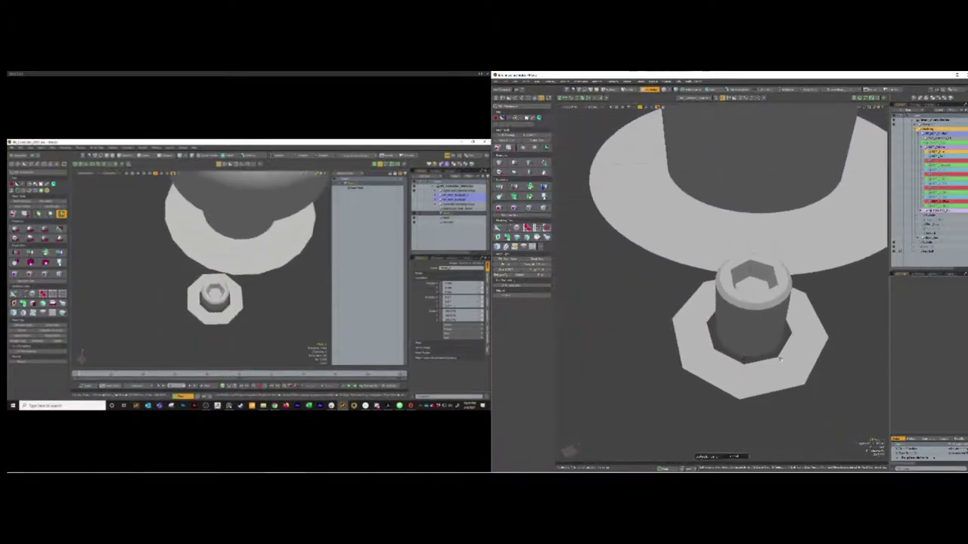
alt+drag(768, 378, 729, 359)
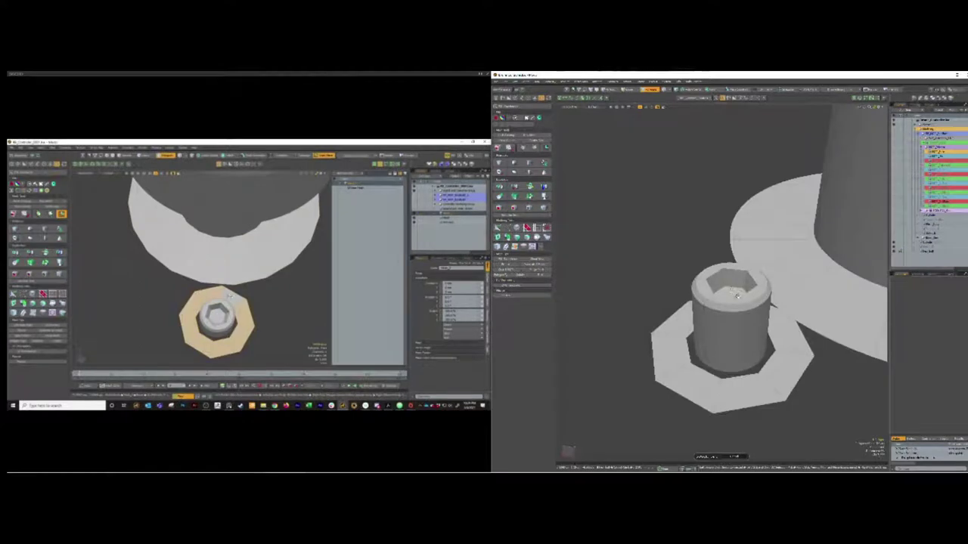
double_click(737, 293)
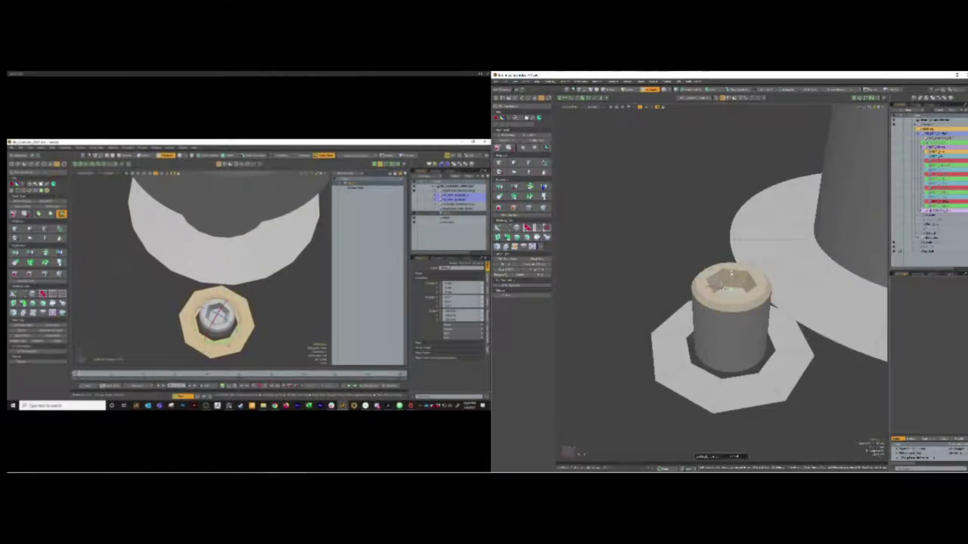
drag(732, 273, 730, 304)
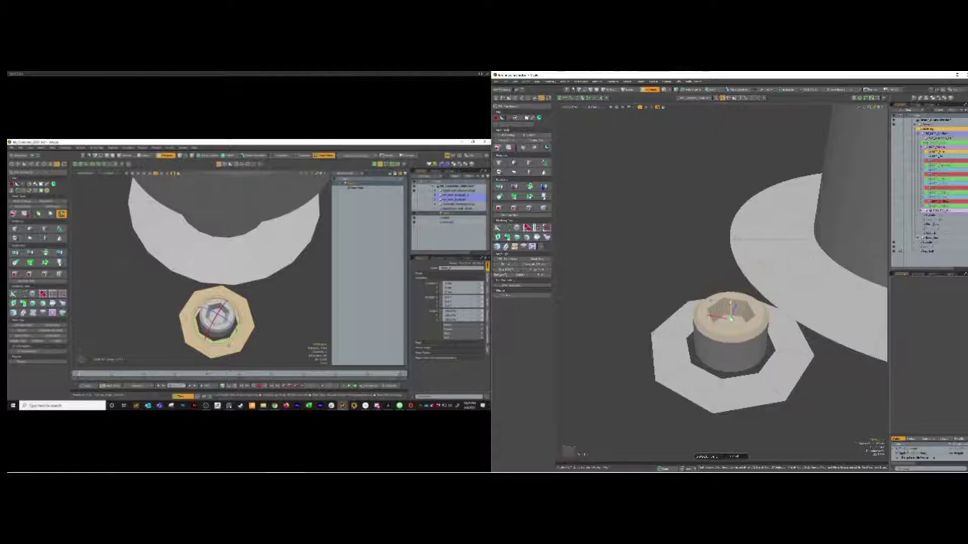
key(Escape)
alt+drag(746, 390, 770, 361)
middle_drag(769, 361, 753, 331)
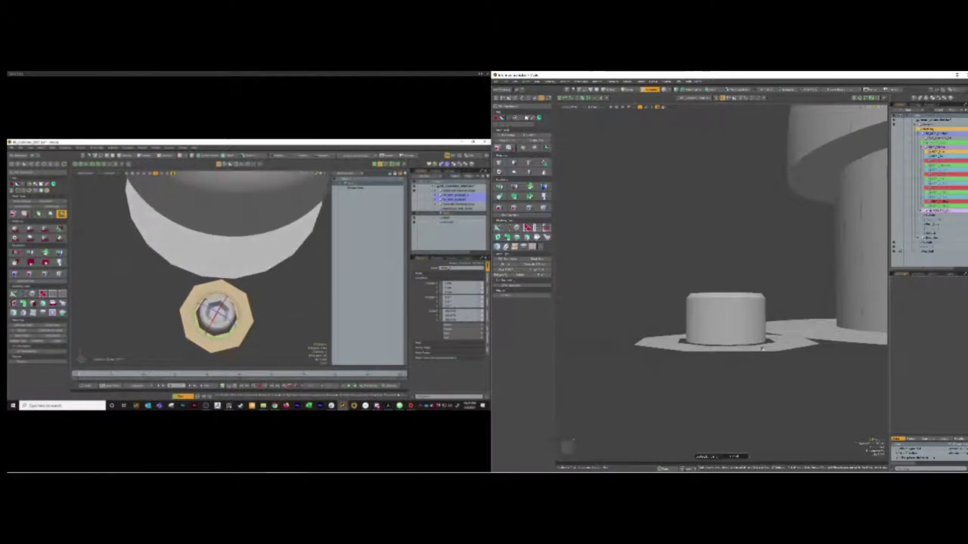
Select the octagonal ring around the bolt and rotate it so a flat side faces the thumbstick's base ring.
middle_drag(775, 346, 760, 360)
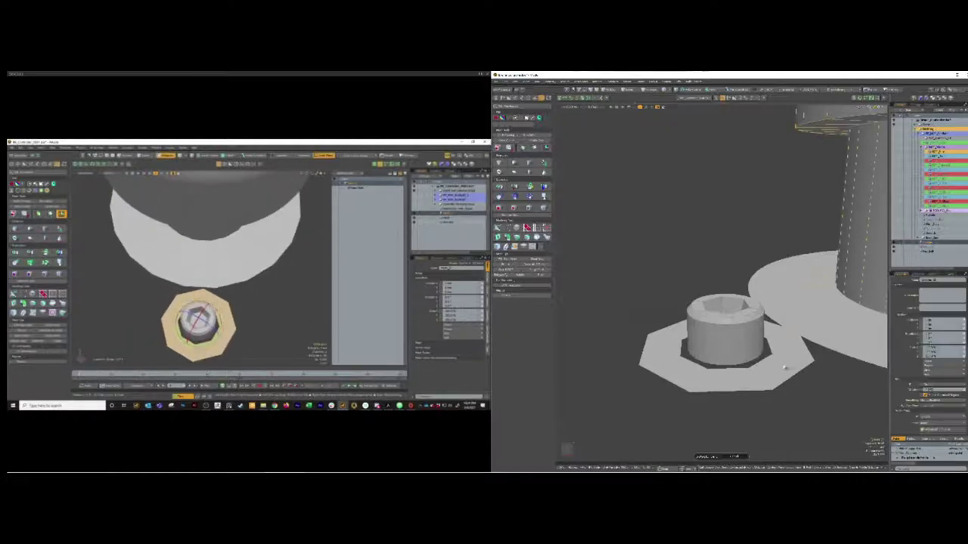
click(781, 364)
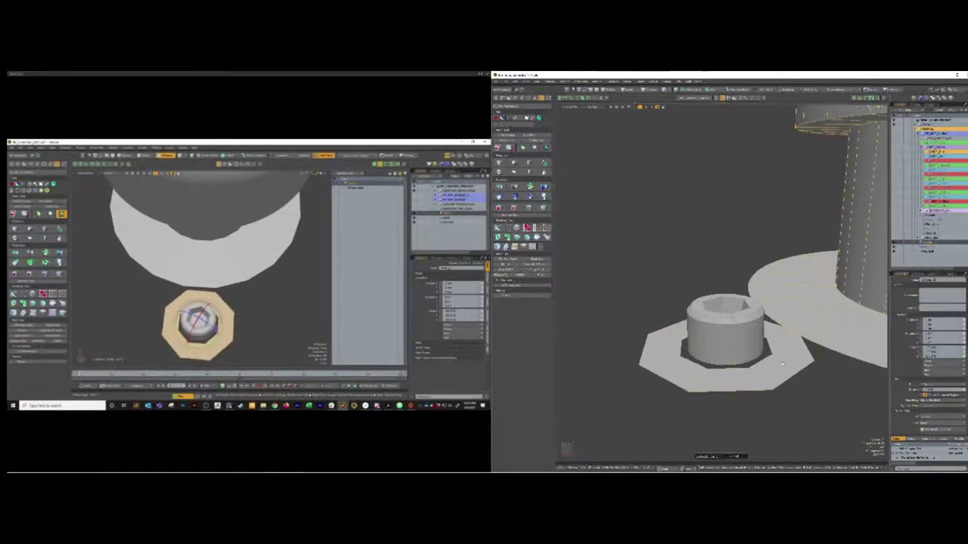
key(3)
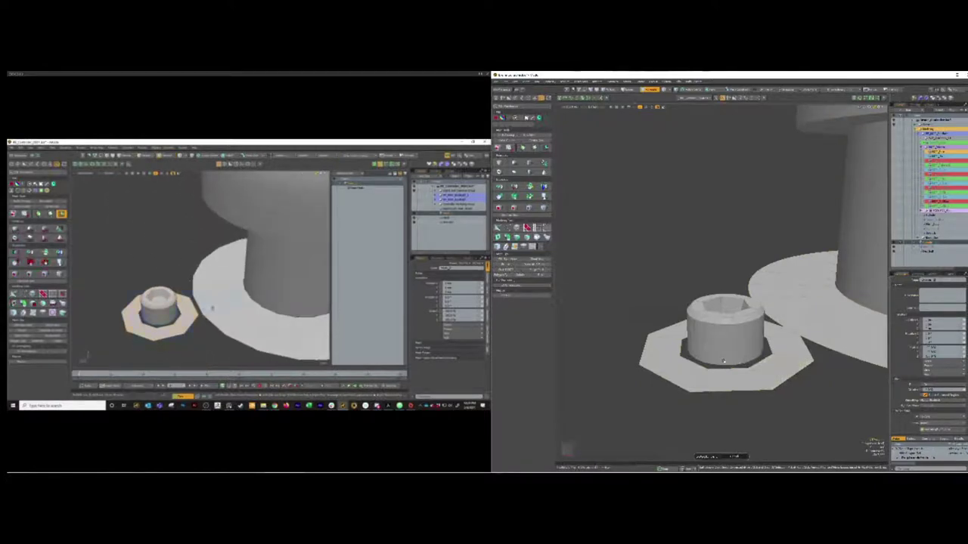
alt+drag(786, 359, 750, 418)
double_click(801, 345)
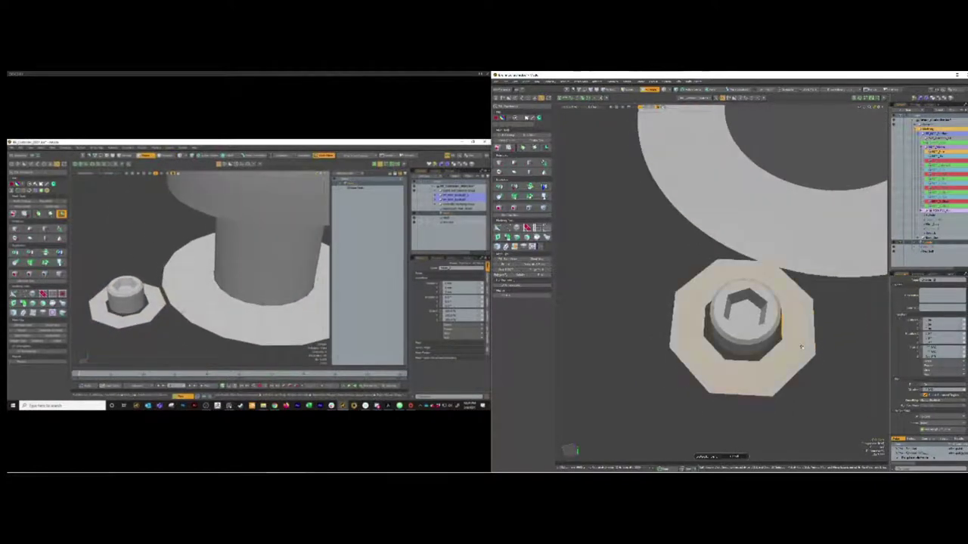
click(803, 347)
click(803, 346)
key(w)
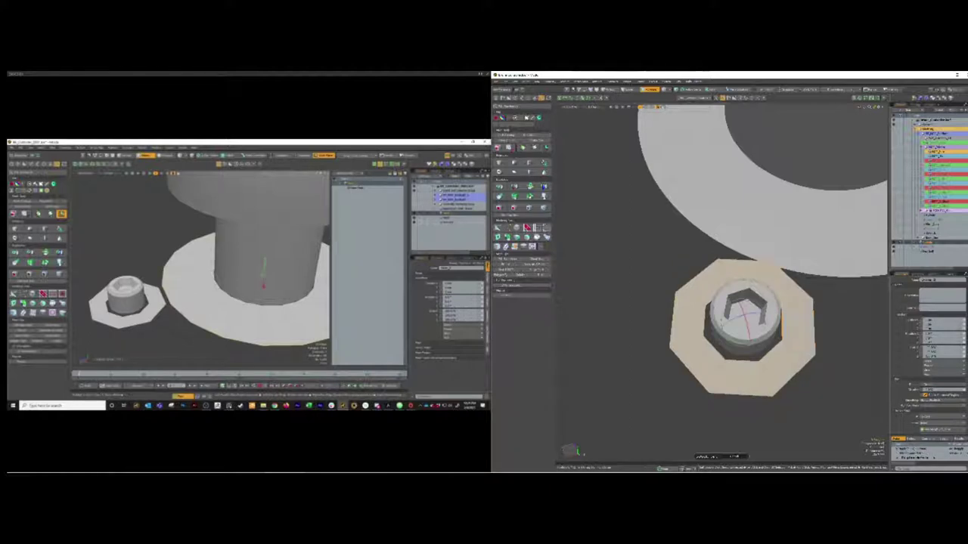
drag(768, 342, 755, 346)
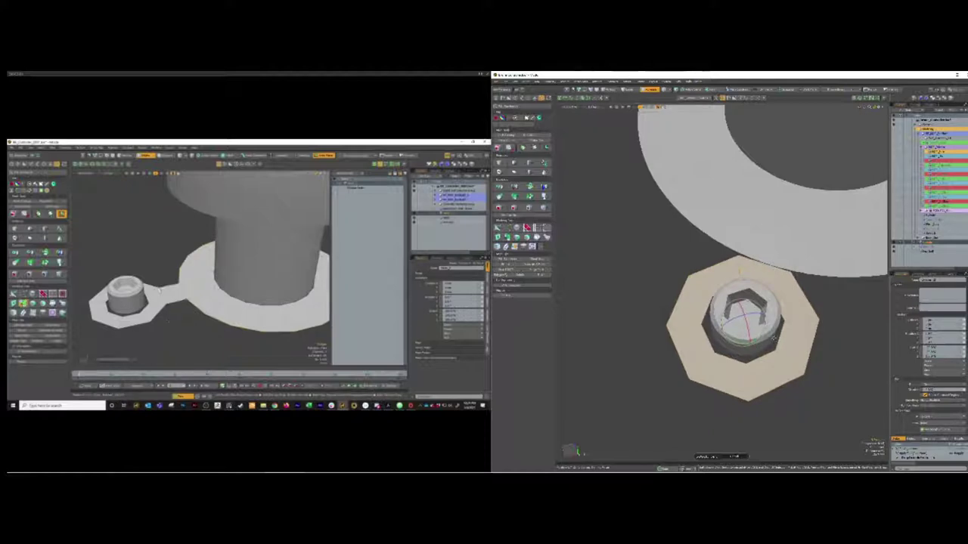
Scale the base ring's outer edge loop slightly inward to widen its gap to the octagonal ring.
key(q)
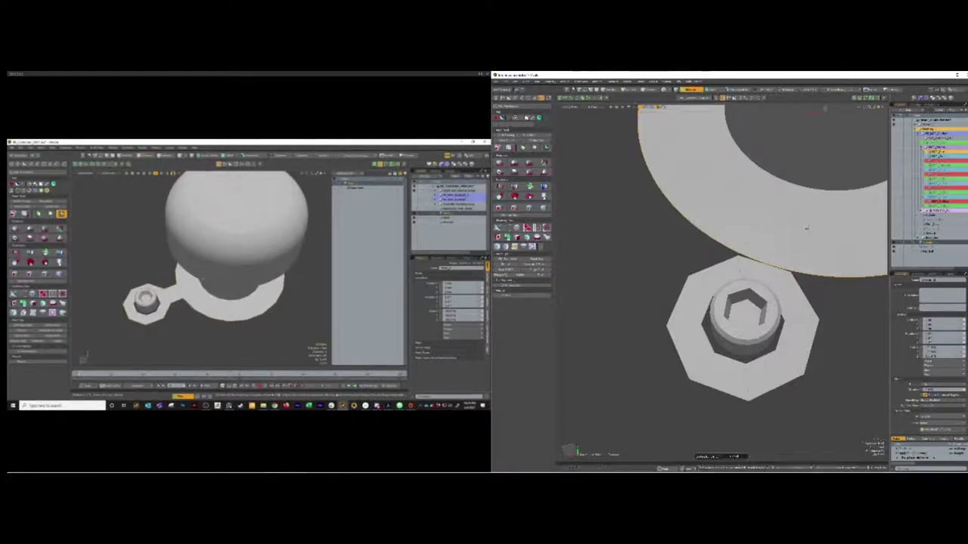
scroll(806, 227, up, 1)
scroll(806, 228, down, 4)
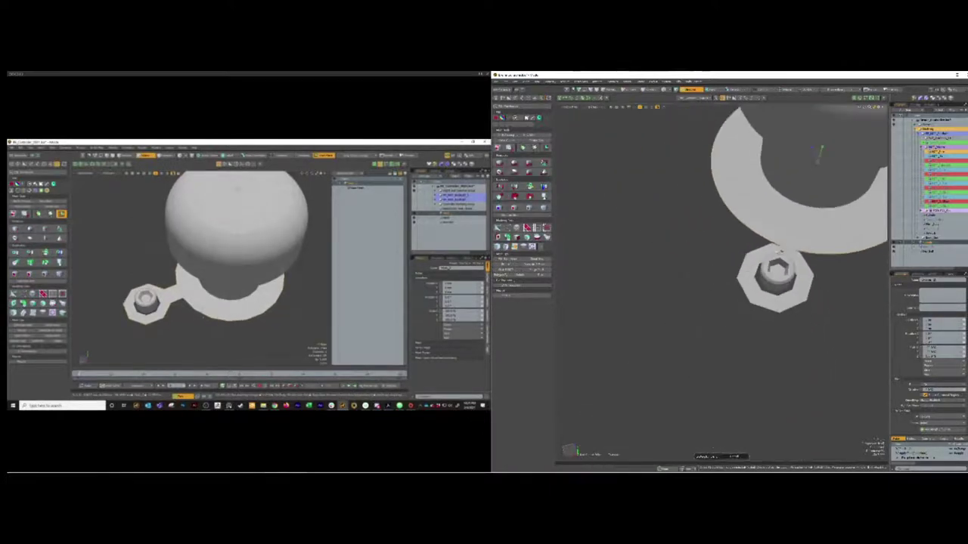
scroll(807, 229, down, 1)
key(r)
drag(813, 167, 800, 164)
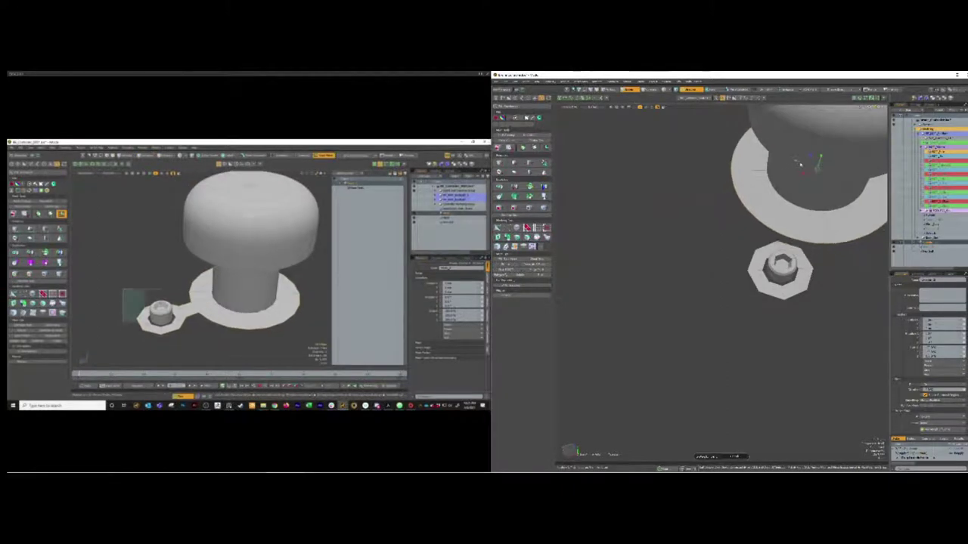
Bridge the octagonal ring's facing edge to the base ring's outer edge with a connecting arm.
scroll(797, 163, down, 3)
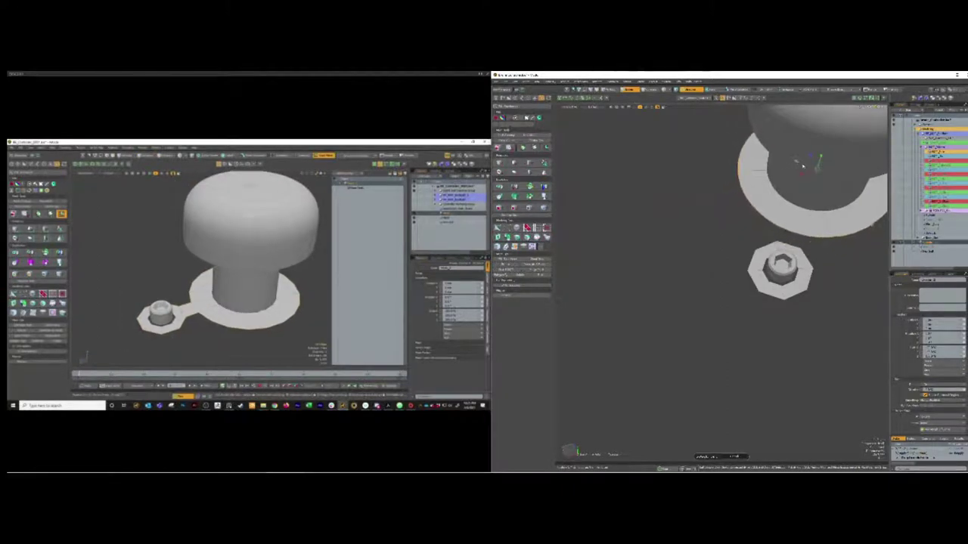
middle_drag(802, 165, 793, 283)
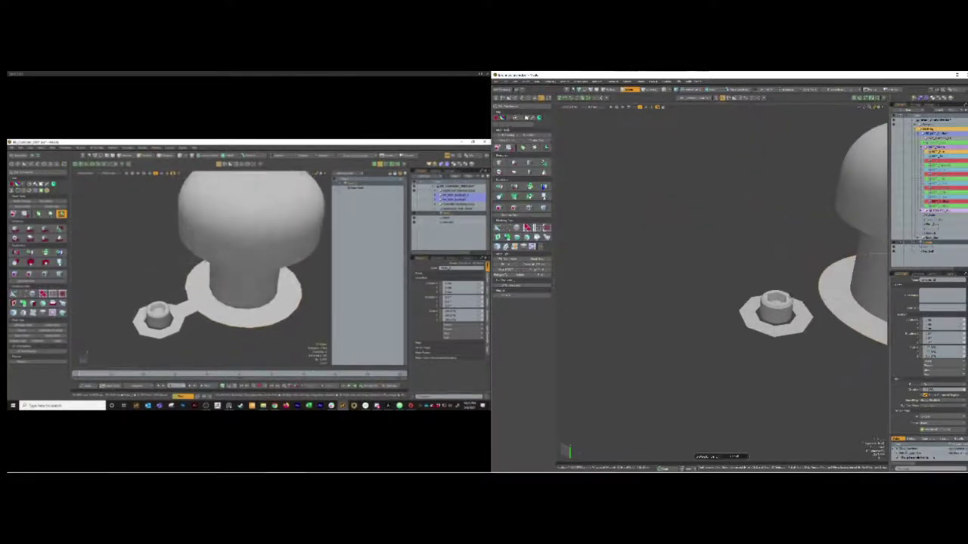
key(Escape)
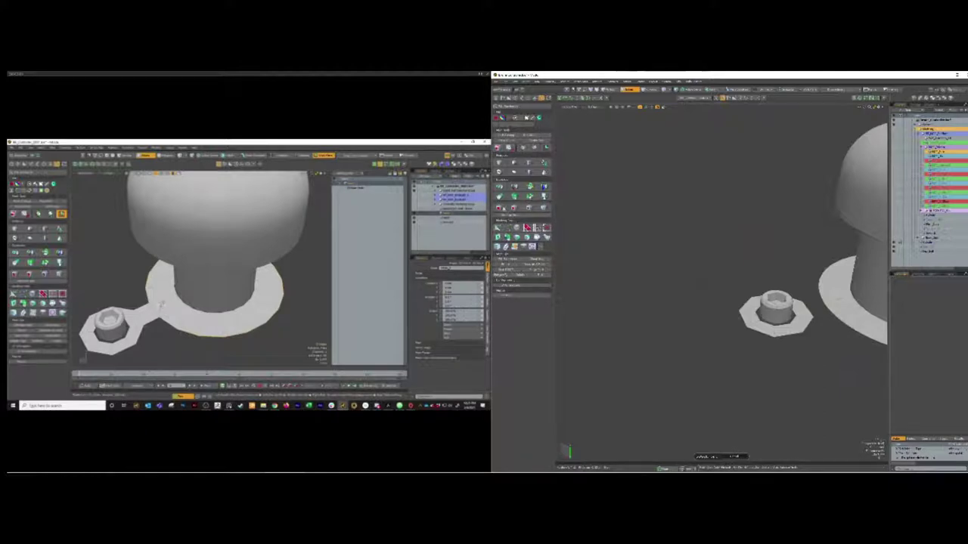
click(507, 237)
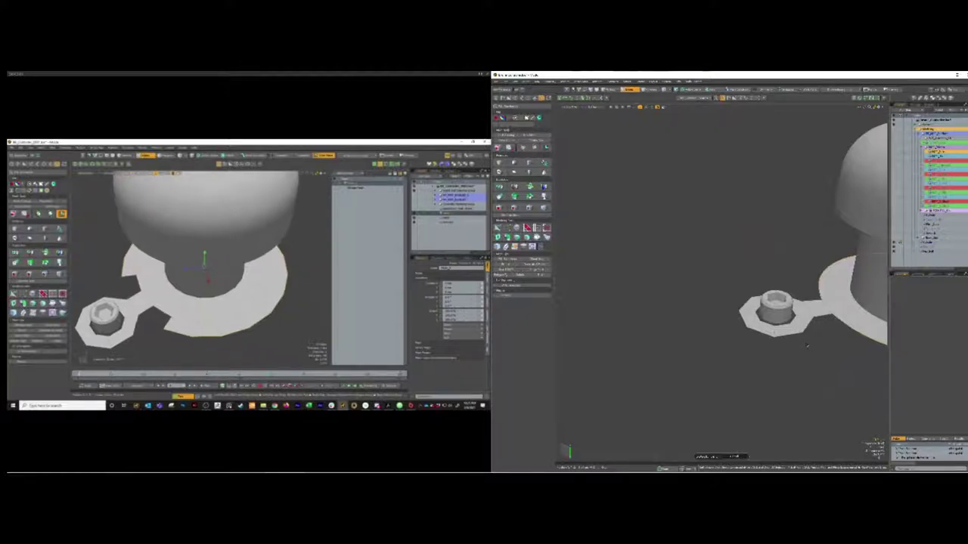
Try to scale the base ring's outer edge slightly outward.
key(t)
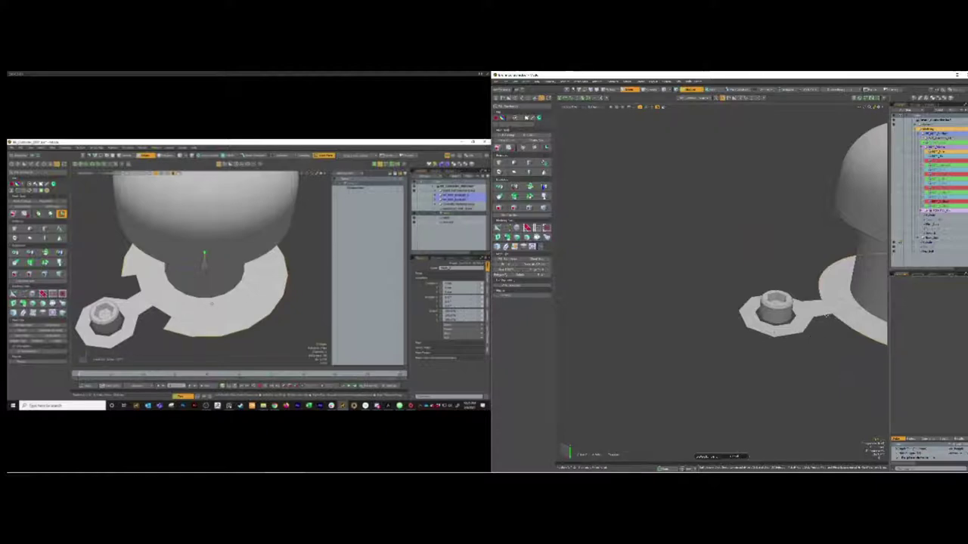
key(a)
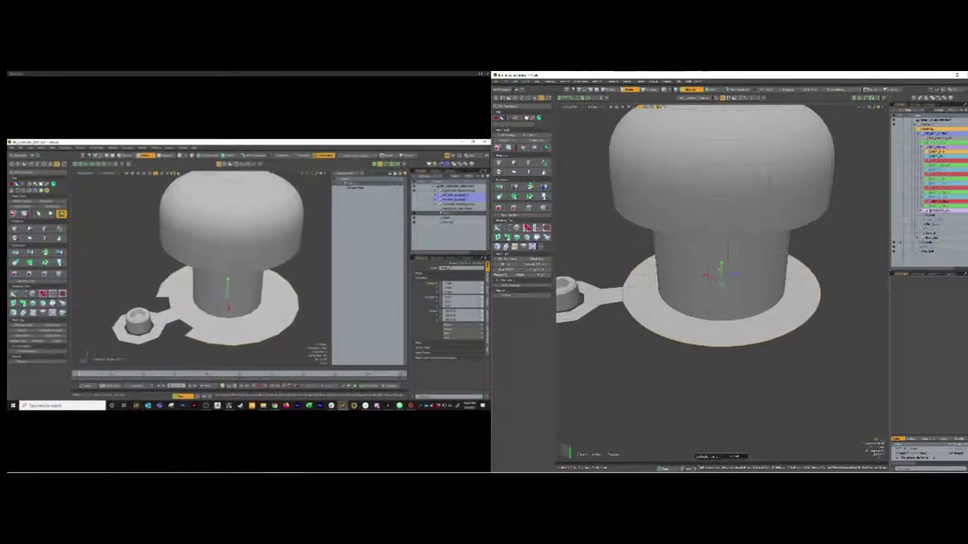
drag(721, 284, 729, 284)
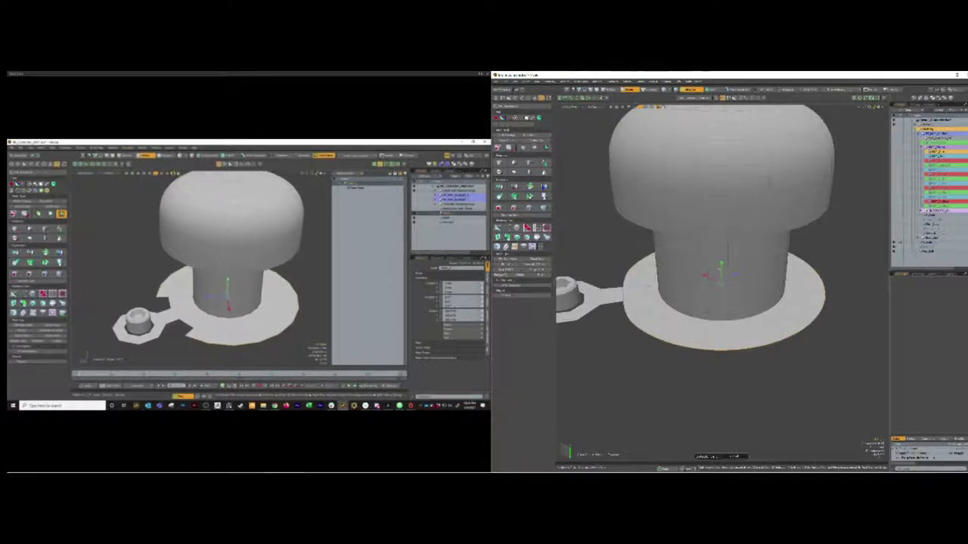
key(ctrl+z)
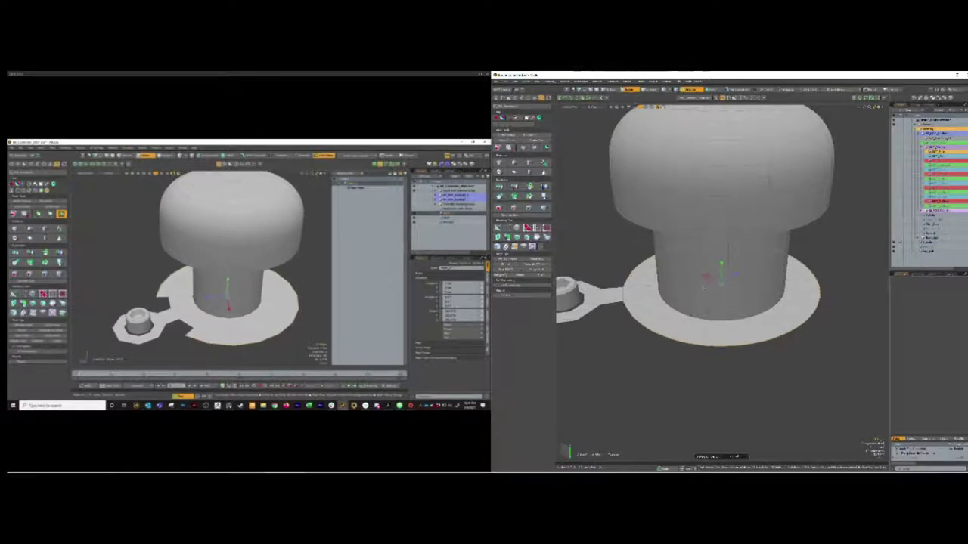
Extend the base ring's outer open edges and scale them outward, leaving out the edge joined to the connecting arm.
key(3)
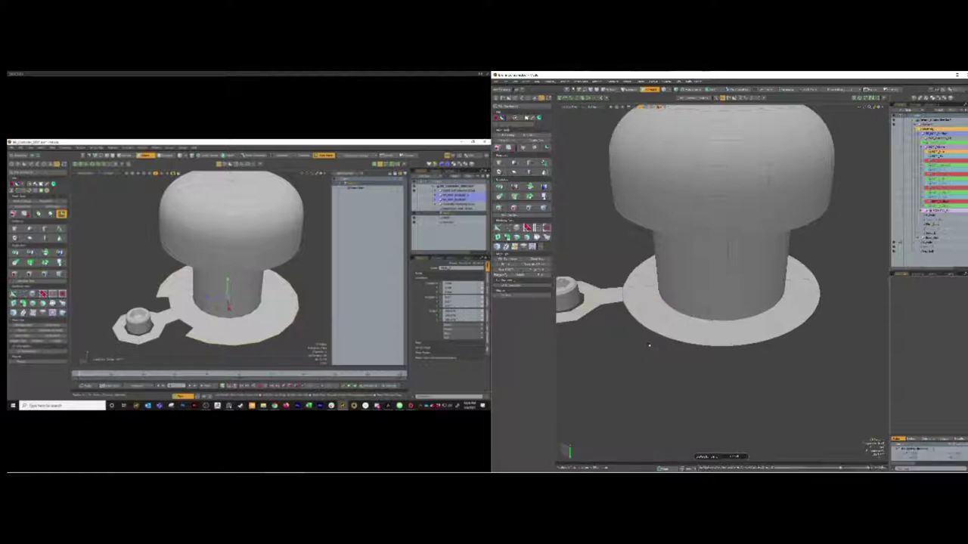
key(2)
key(w)
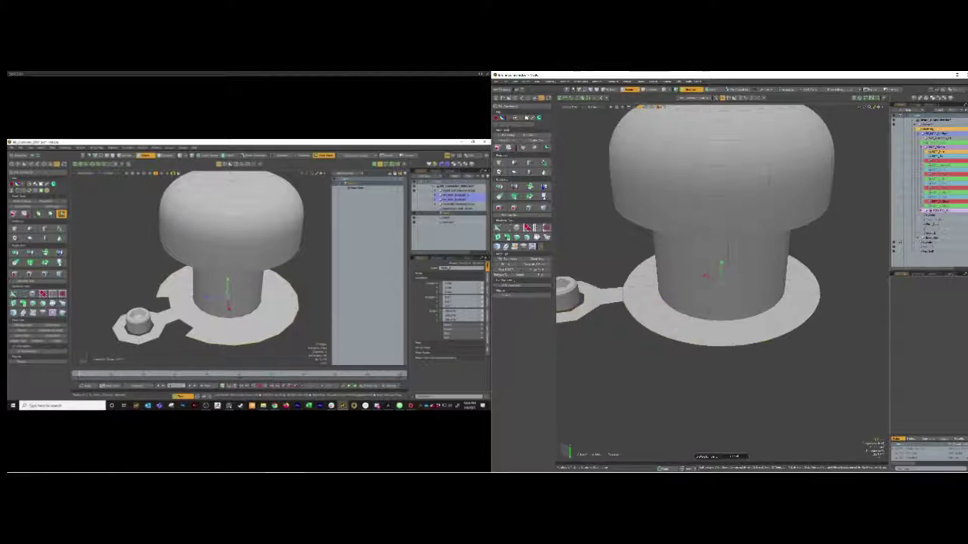
key(q)
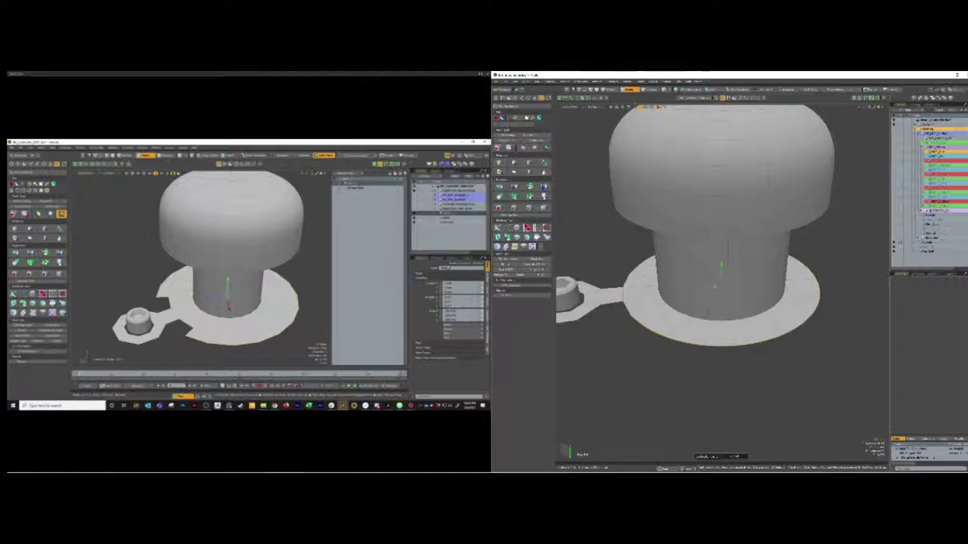
key(e)
key(q)
key(space)
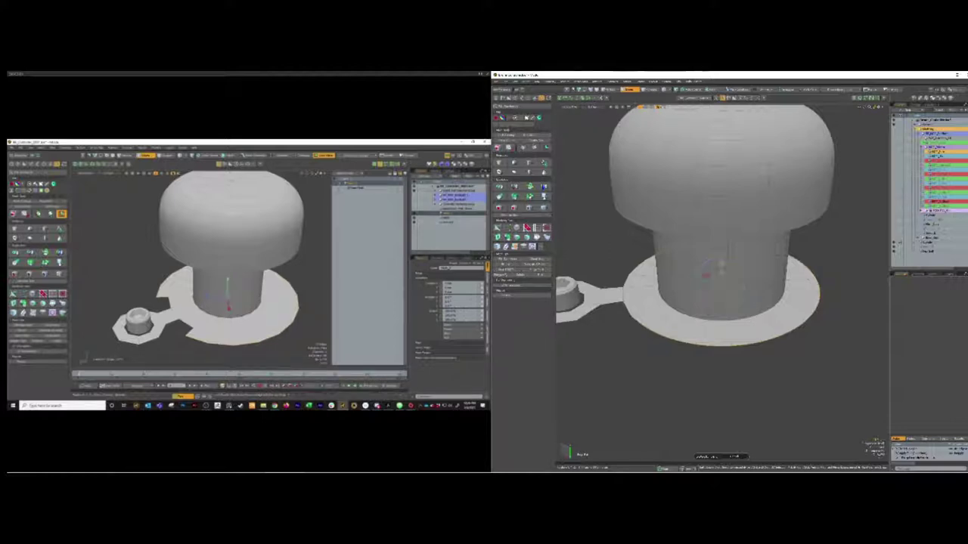
key(e)
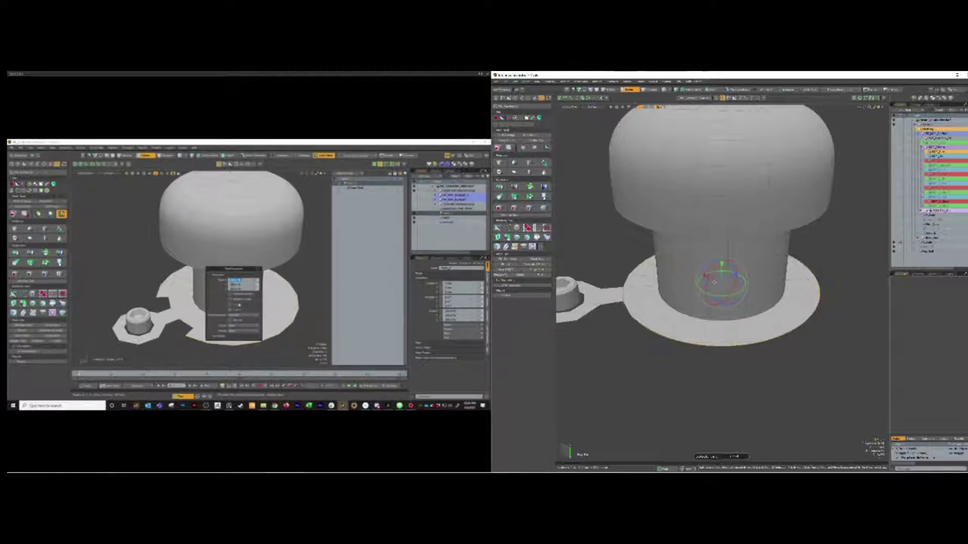
key(space)
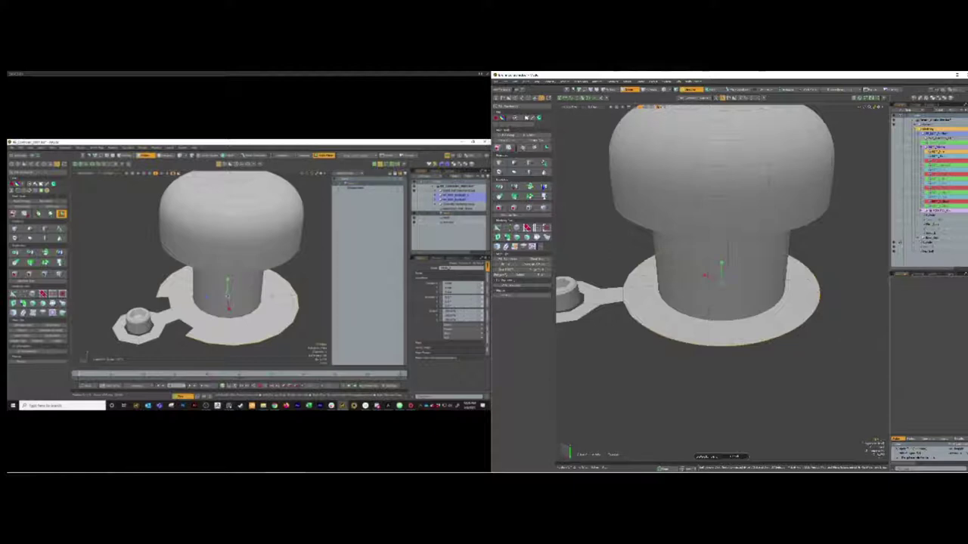
mouse_move(719, 271)
mouse_down()
mouse_move(737, 272)
mouse_move(715, 261)
mouse_up()
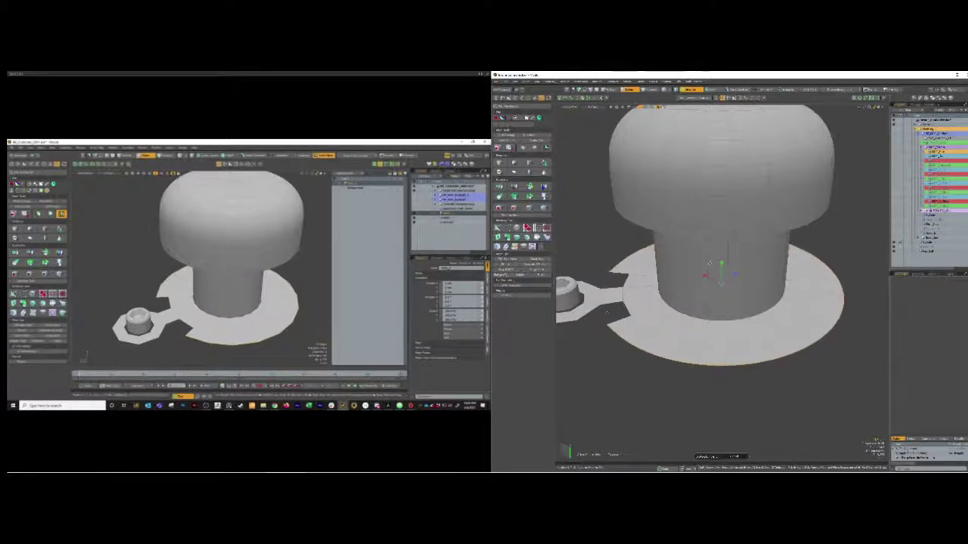
In the other artist's scene, bridge the gaps on both sides of the connecting arm in the base ring.
click(23, 304)
click(180, 328)
key(space)
click(23, 304)
click(205, 320)
key(space)
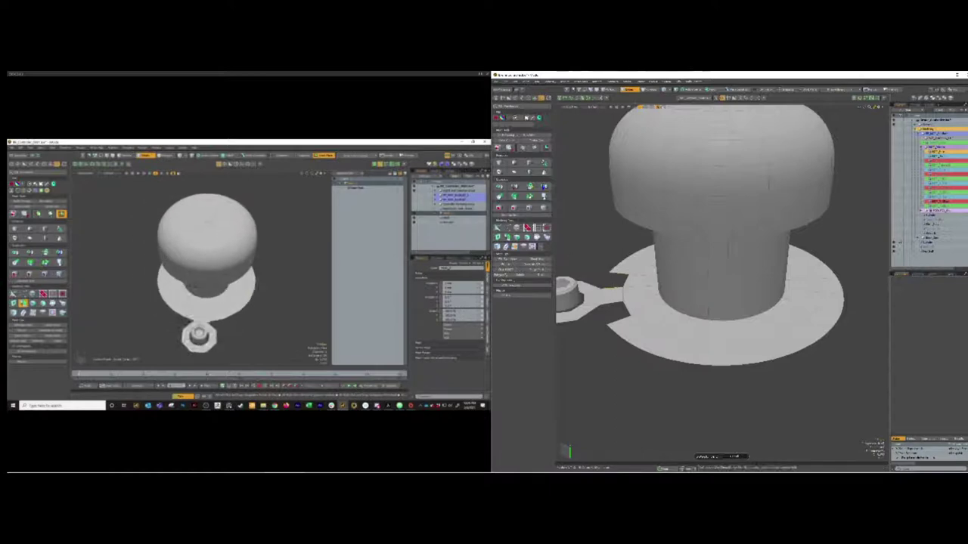
Bridge the widened base ring's open ends to the connecting arm's two side edges to close both notches.
click(507, 237)
click(612, 281)
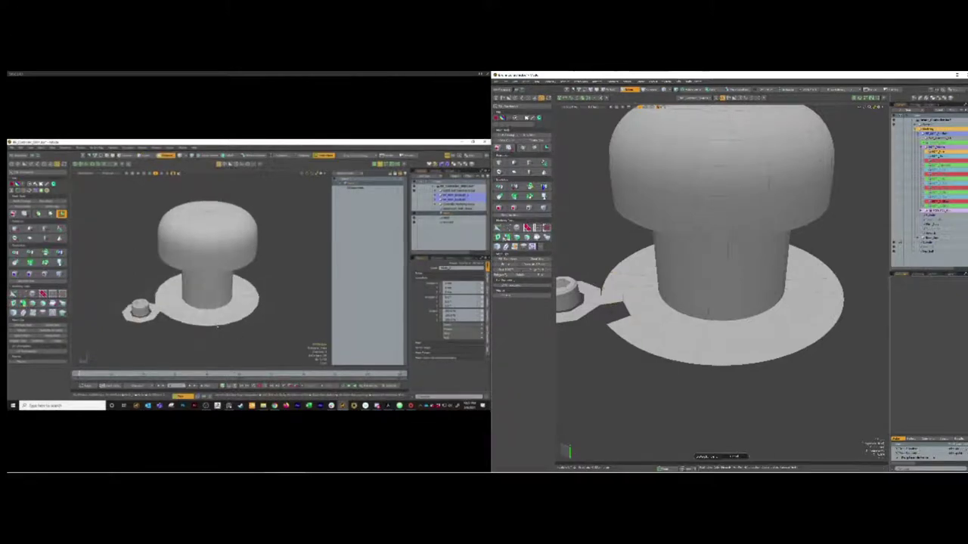
click(507, 237)
click(587, 316)
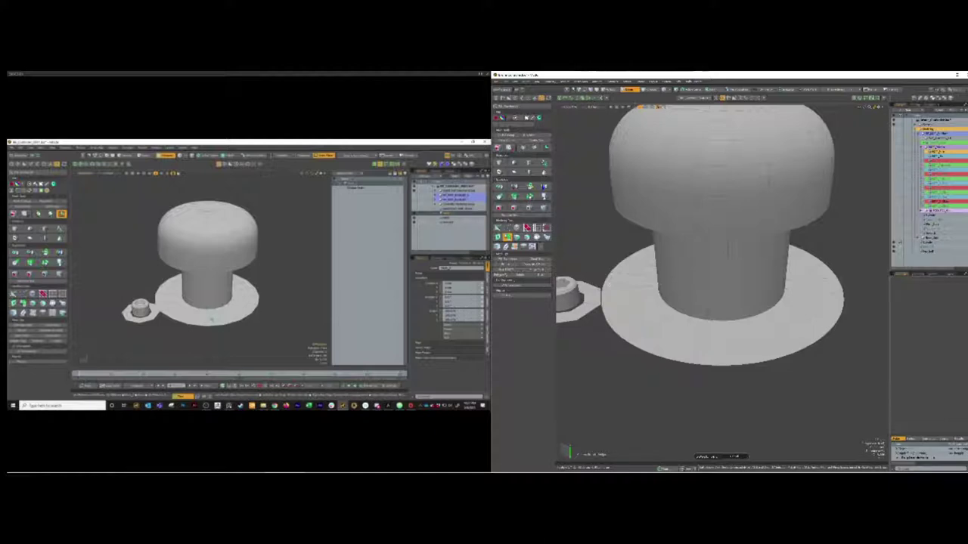
Select the joined base ring and octagonal ring polygons and try toggling subdivision on both together.
scroll(621, 293, up, 5)
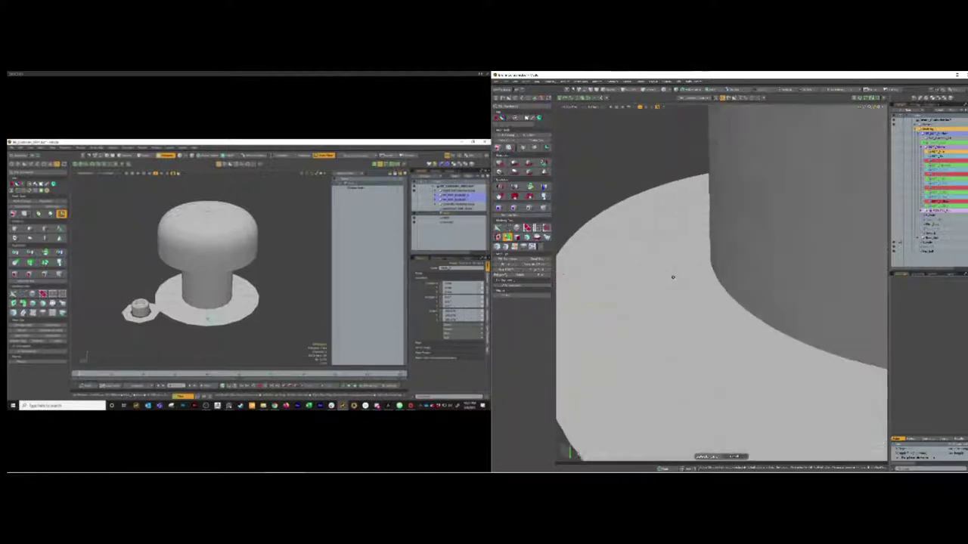
alt+drag(627, 294, 728, 298)
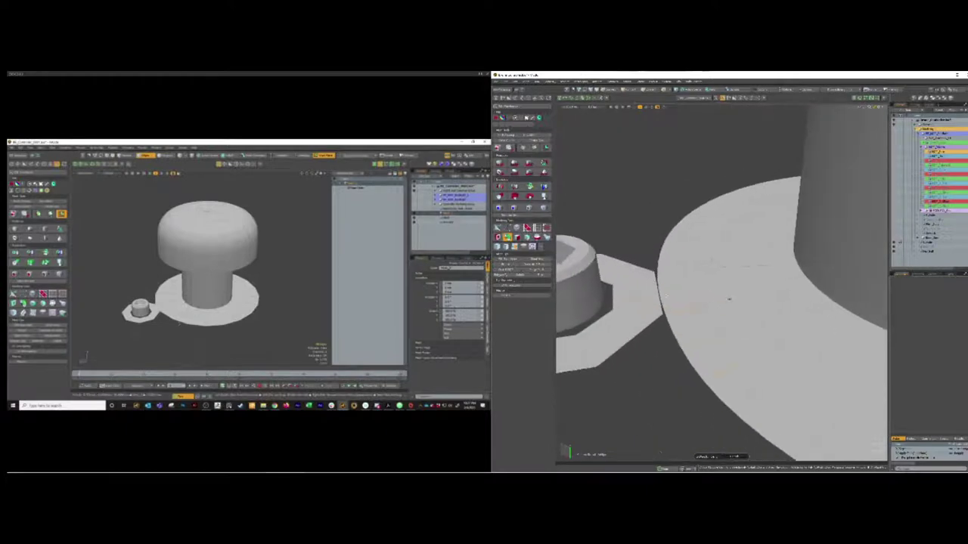
key(2)
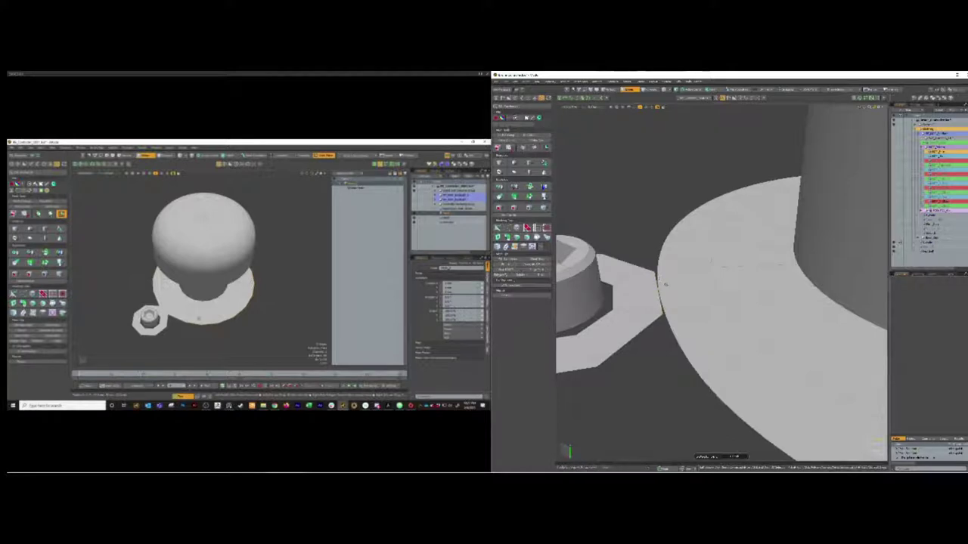
key(3)
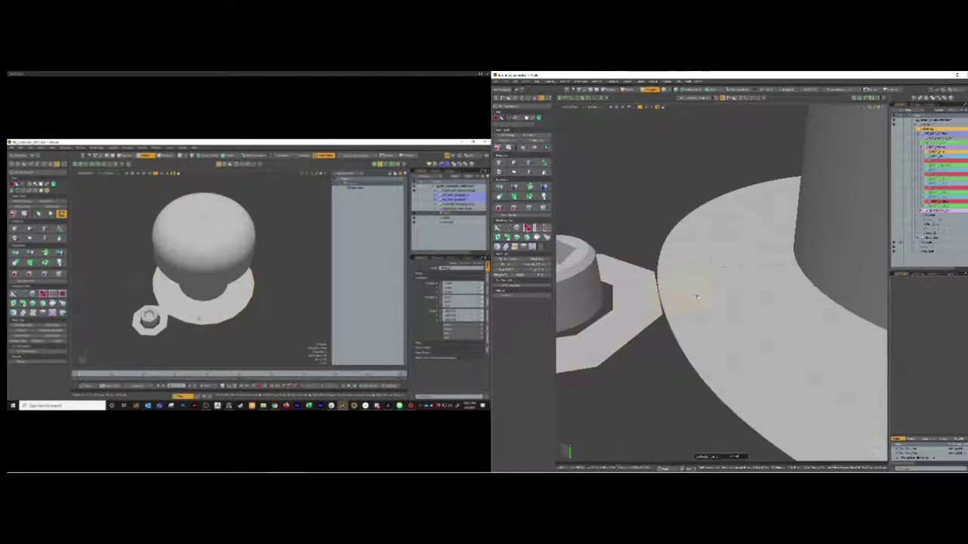
click(697, 297)
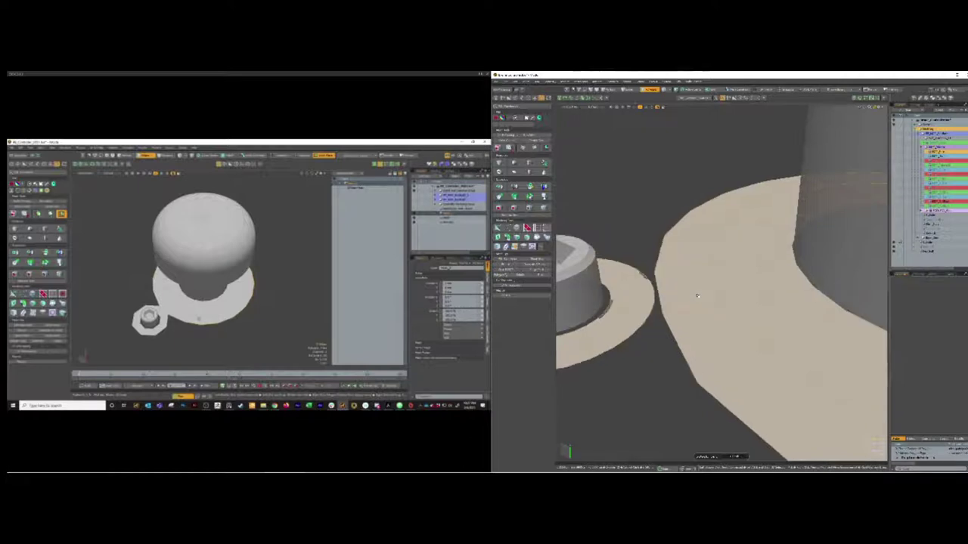
key(Tab)
key(Tab)
Select only the octagonal ring's polygons and turn on subdivision for them to blend them into the base ring.
click(657, 384)
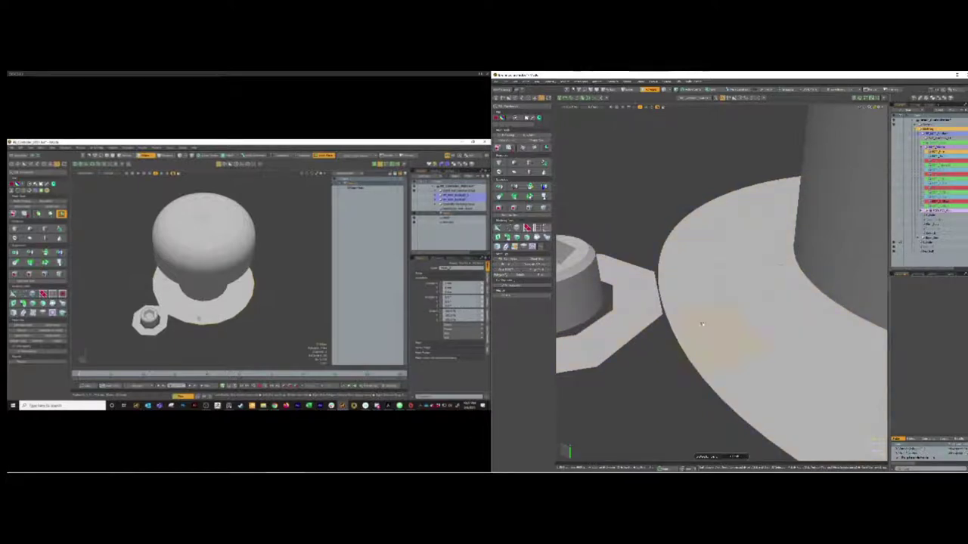
drag(695, 266, 697, 261)
click(586, 335)
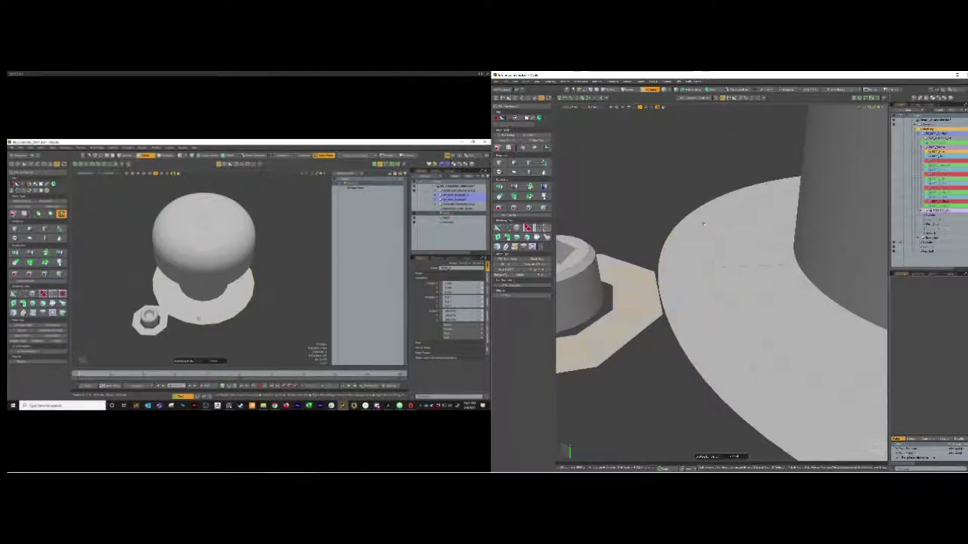
key(Tab)
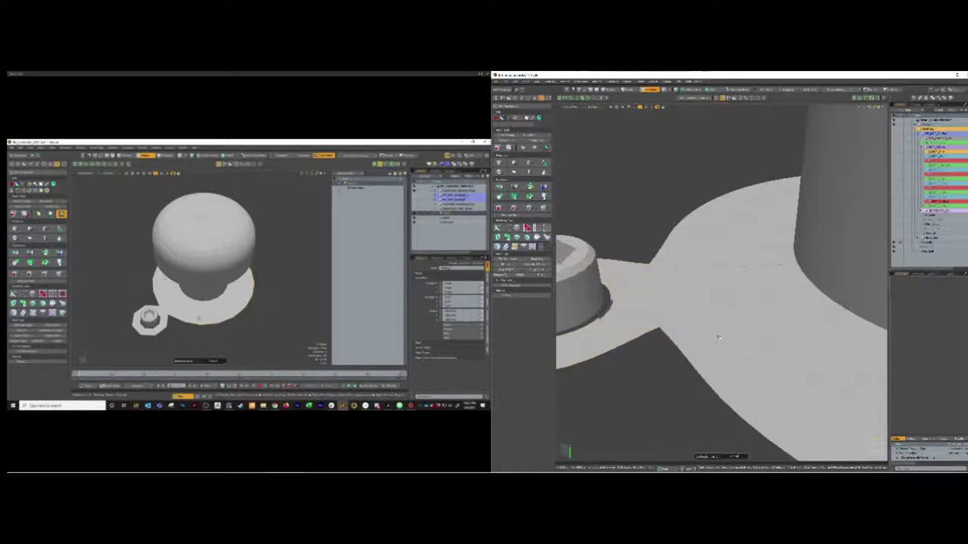
Examine the smooth transition between the base ring and the bolt ring from several angles and distances.
alt+drag(719, 340, 745, 371)
scroll(740, 336, down, 8)
scroll(738, 344, up, 2)
scroll(692, 325, up, 6)
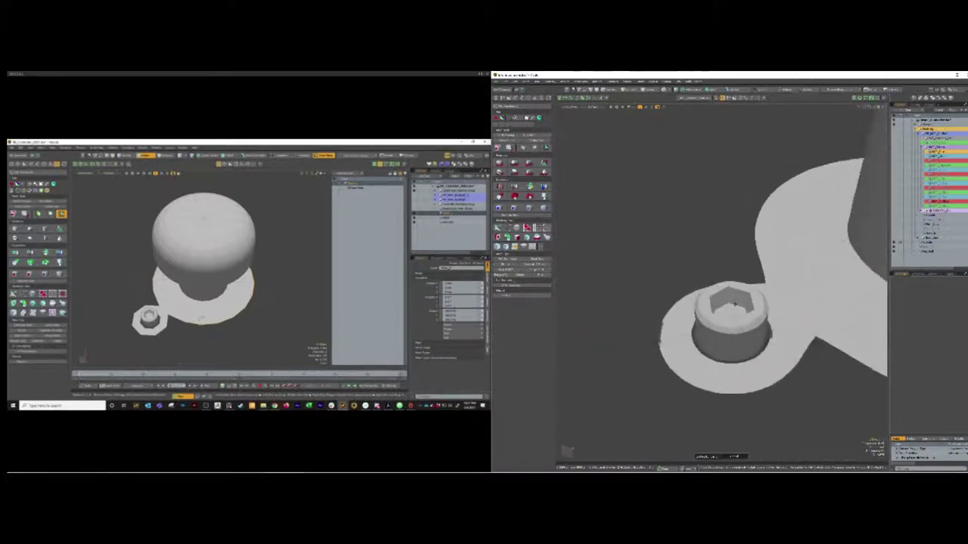
scroll(756, 292, up, 2)
scroll(710, 330, down, 6)
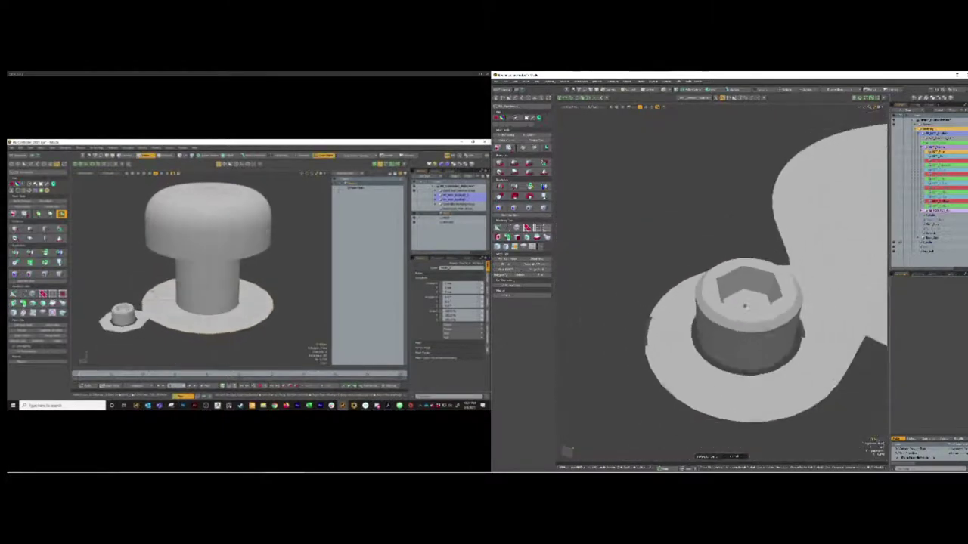
alt+drag(711, 330, 715, 307)
alt+drag(758, 345, 773, 351)
scroll(777, 345, down, 2)
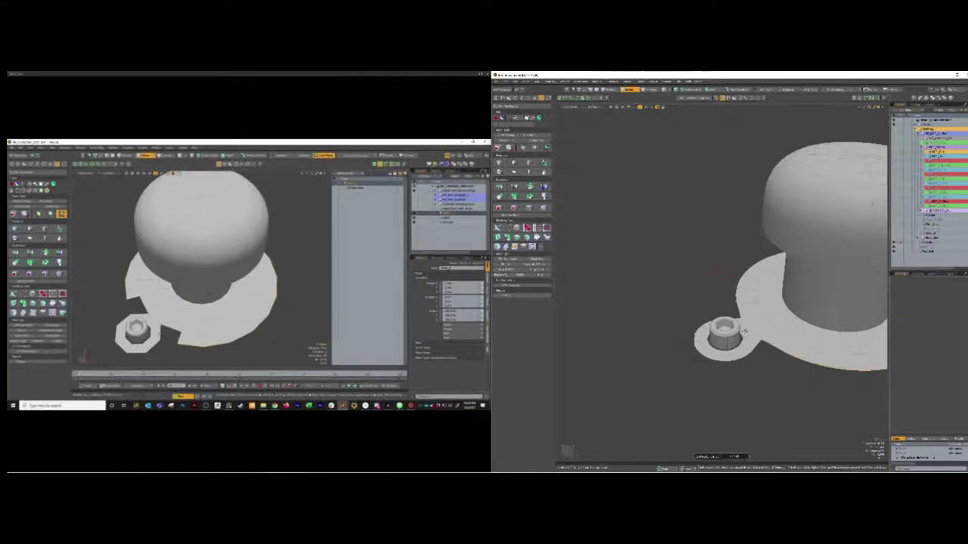
In the other artist's scene, extend the base ring's outer edges outward, leaving the connecting arm's edge in place.
click(758, 336)
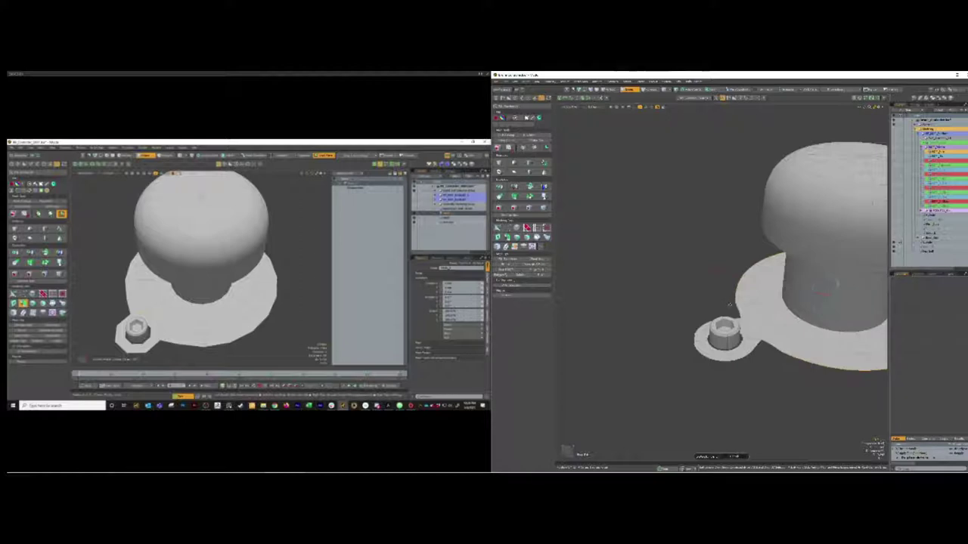
key(w)
drag(824, 287, 820, 288)
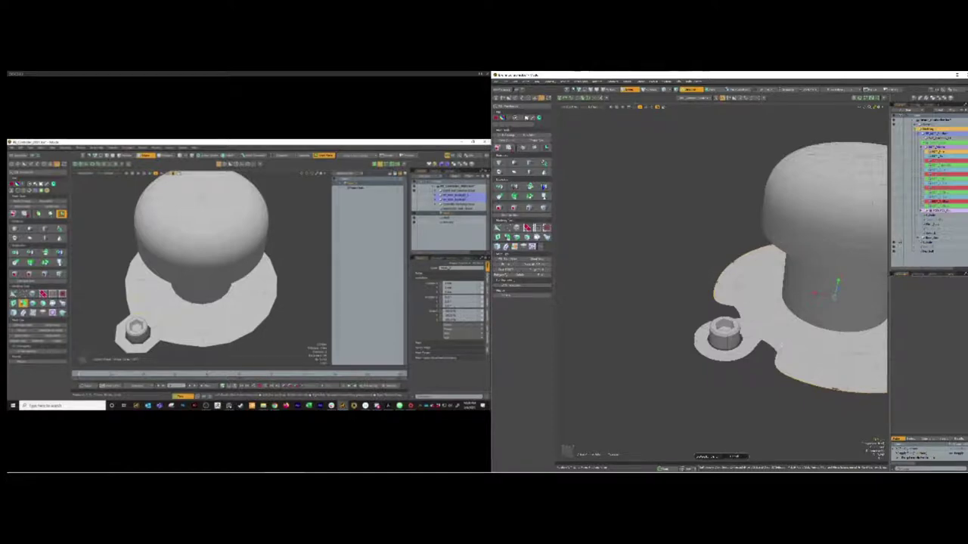
key(q)
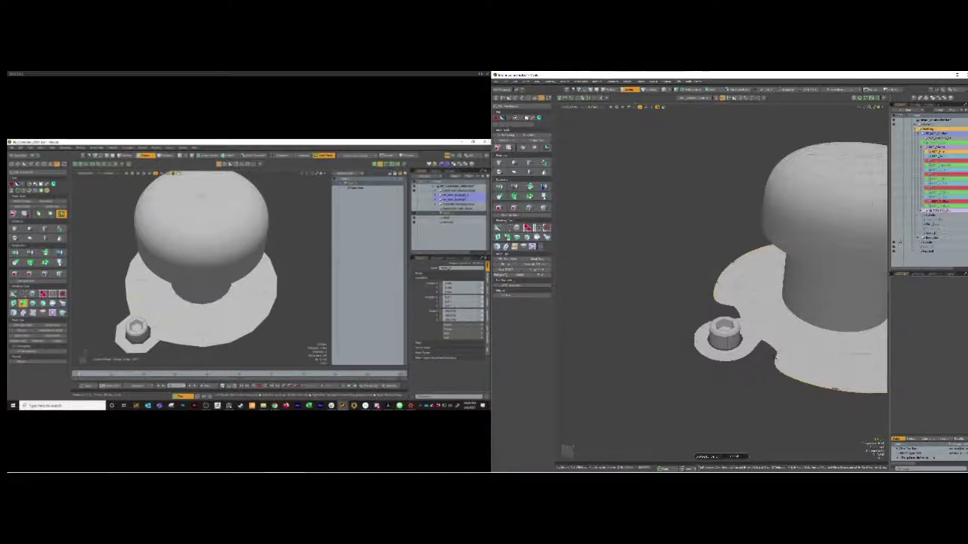
click(772, 360)
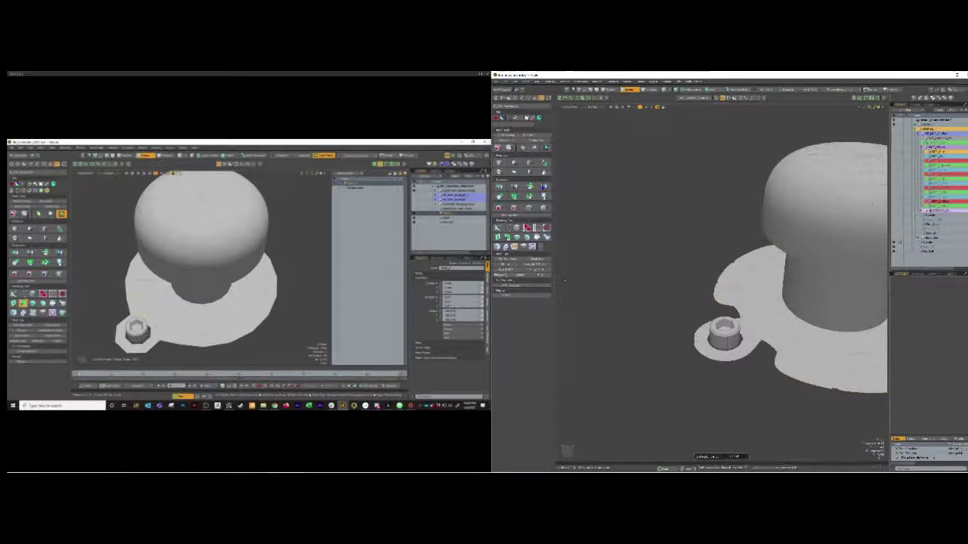
Bridge the gaps between the widened base ring and both sides of the connecting arm.
click(507, 238)
click(672, 334)
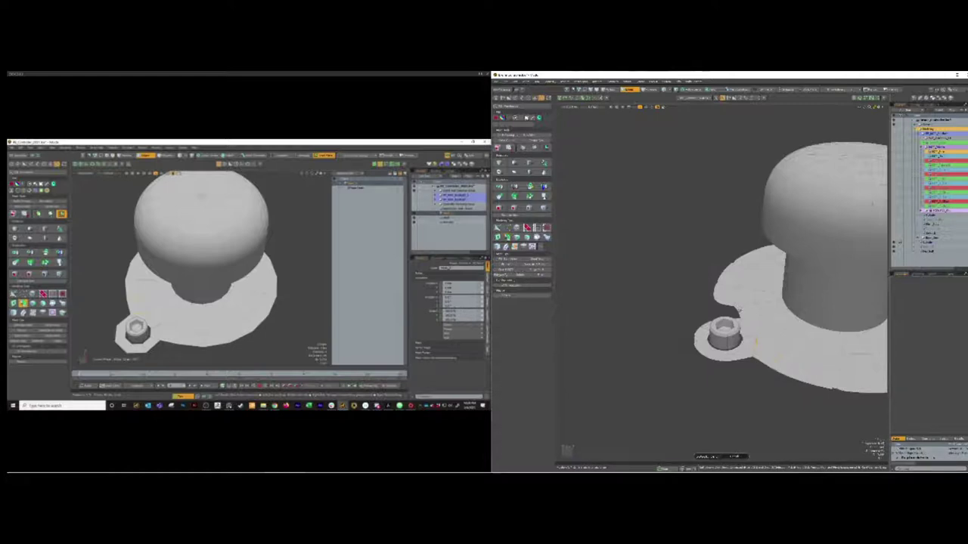
click(731, 309)
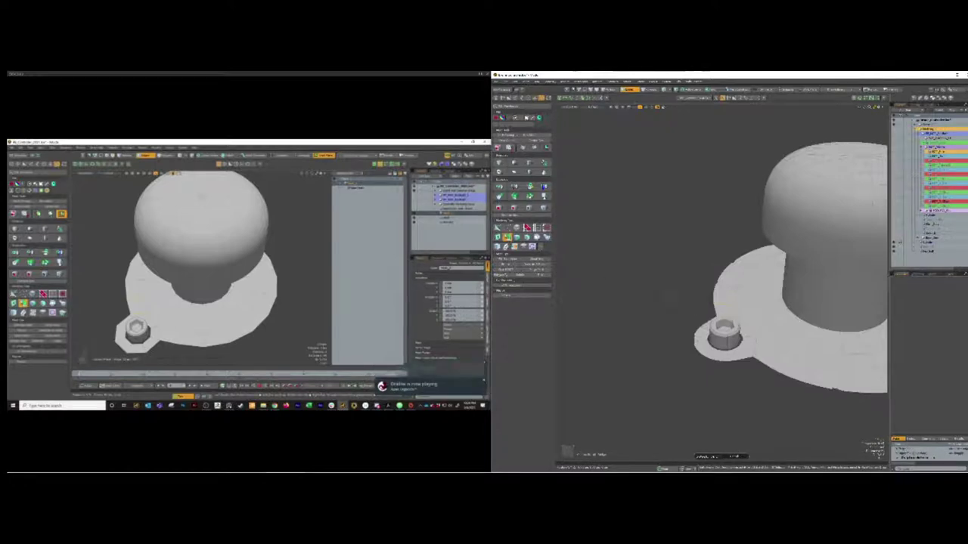
alt+drag(745, 344, 853, 318)
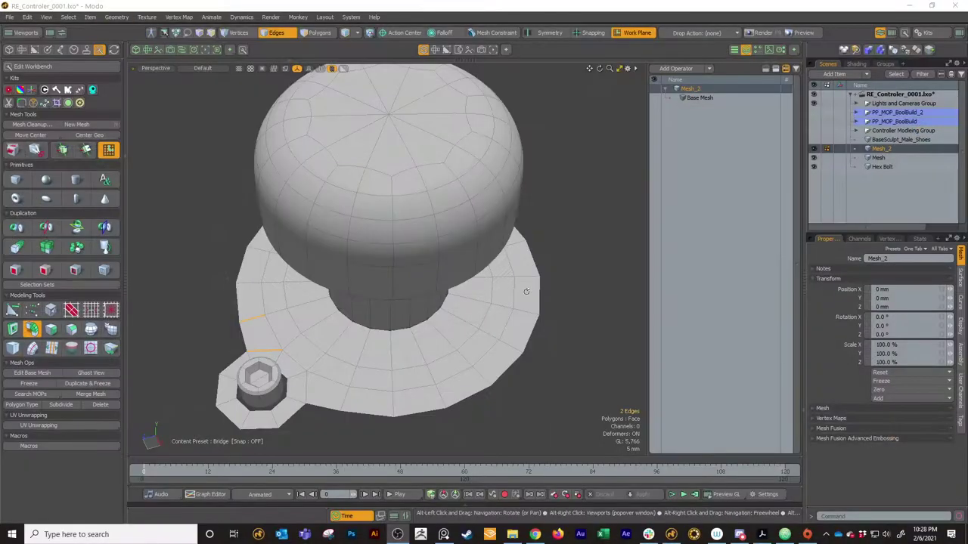
Select all connected polygons of the base ring and bolt ring in the Mesh_2 scene and turn on subdivision.
alt+drag(526, 291, 467, 335)
key(3)
double_click(397, 344)
key(Tab)
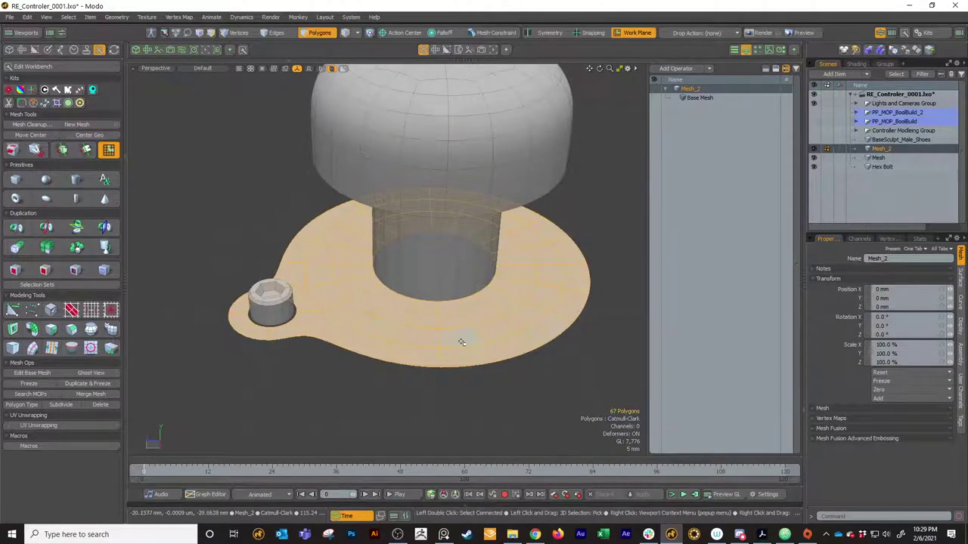
Delete three-polygon radial strips at two opposite sides of the base ring and the half ring facing away from the bolt.
alt+drag(519, 302, 385, 363)
alt+drag(386, 304, 376, 349)
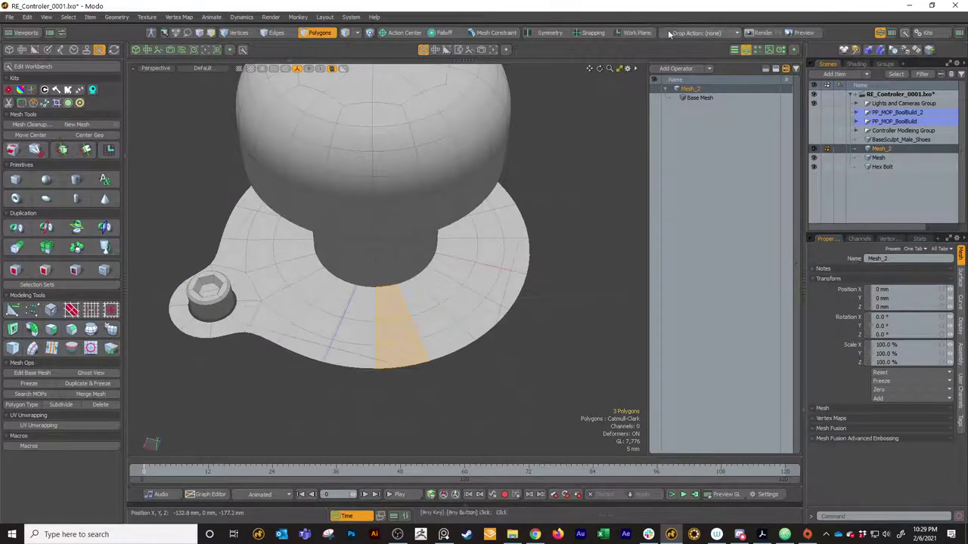
alt+drag(494, 229, 508, 236)
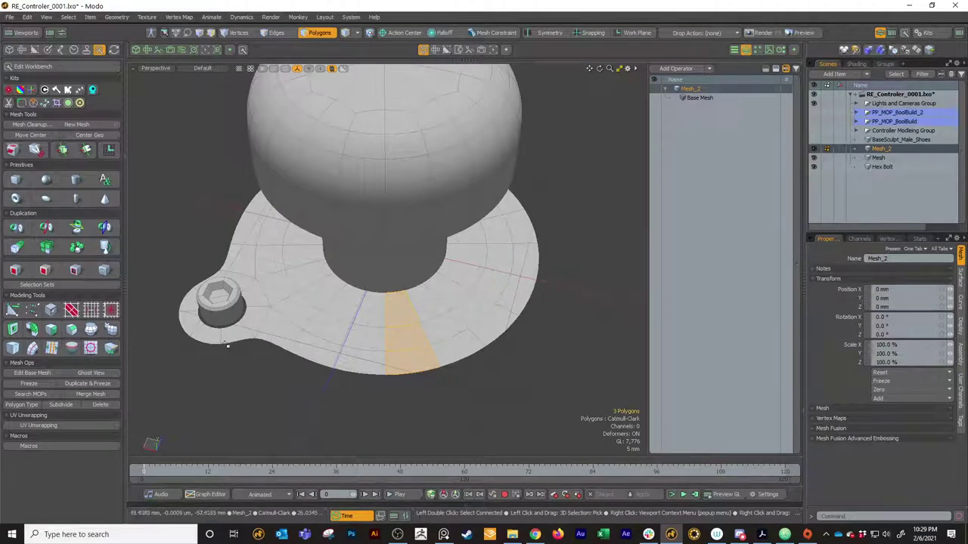
alt+drag(302, 342, 445, 259)
shift+drag(412, 289, 394, 344)
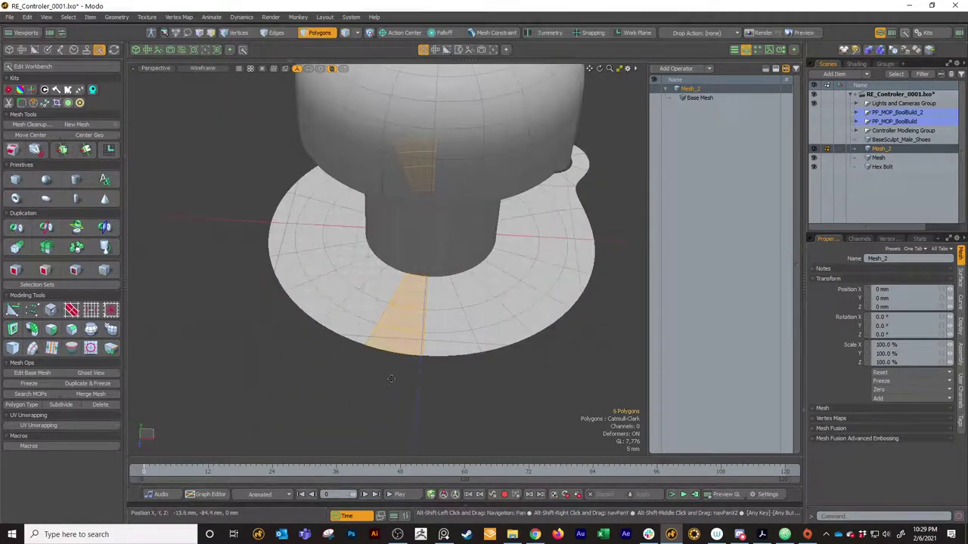
key(Delete)
double_click(351, 303)
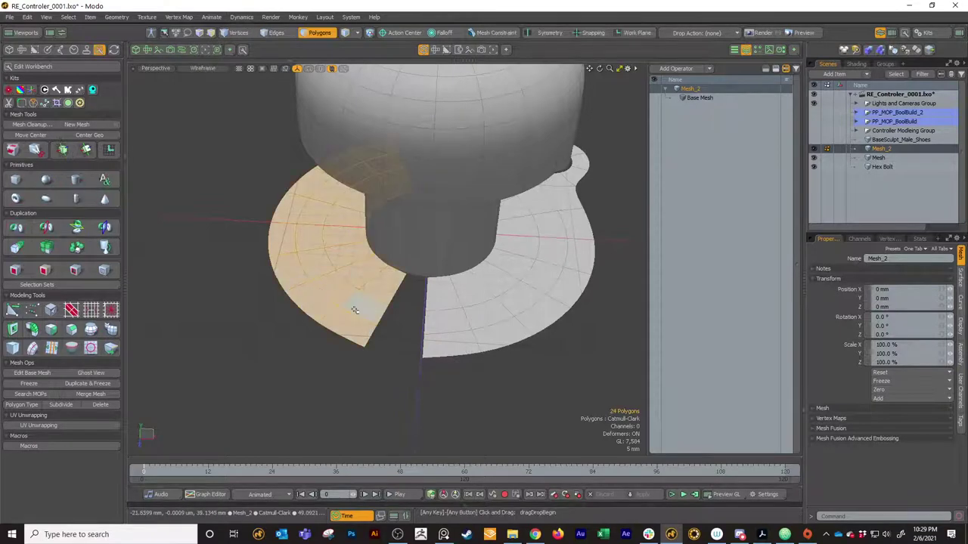
key(Delete)
Delete another three-polygon radial strip and the section beyond it, keeping only the quarter of the base ring around the bolt.
alt+drag(270, 375, 274, 333)
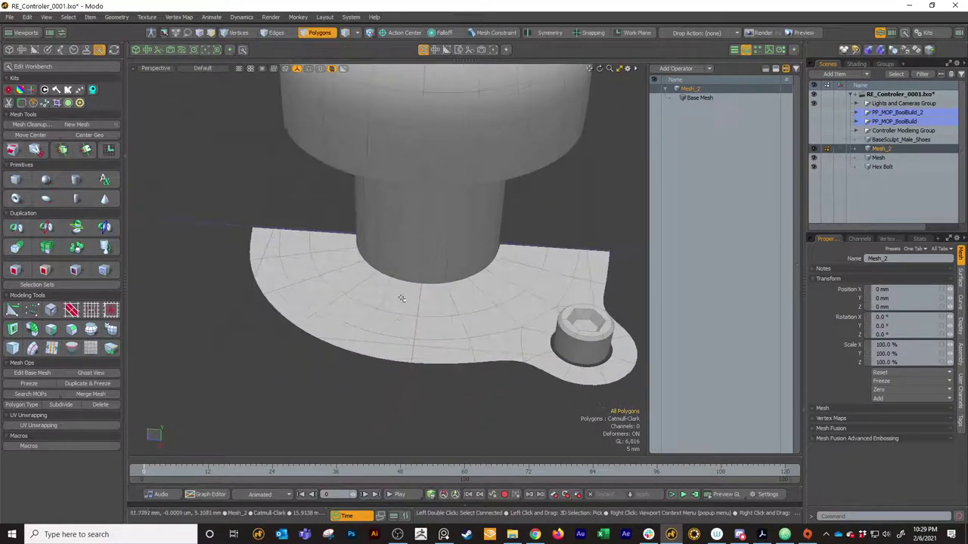
drag(402, 298, 393, 375)
key(shift+alt)
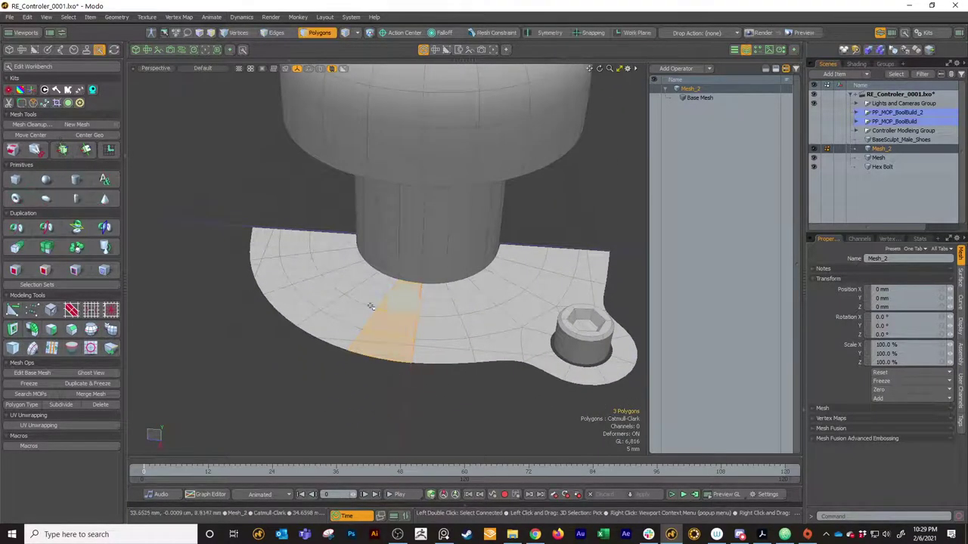
key(Delete)
double_click(346, 288)
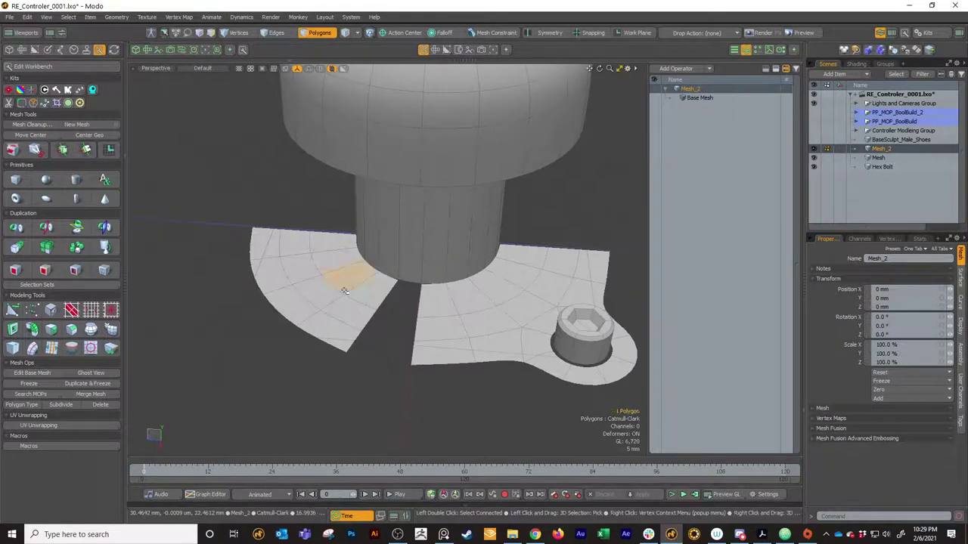
key(Delete)
alt+drag(388, 314, 297, 322)
scroll(297, 321, down, 2)
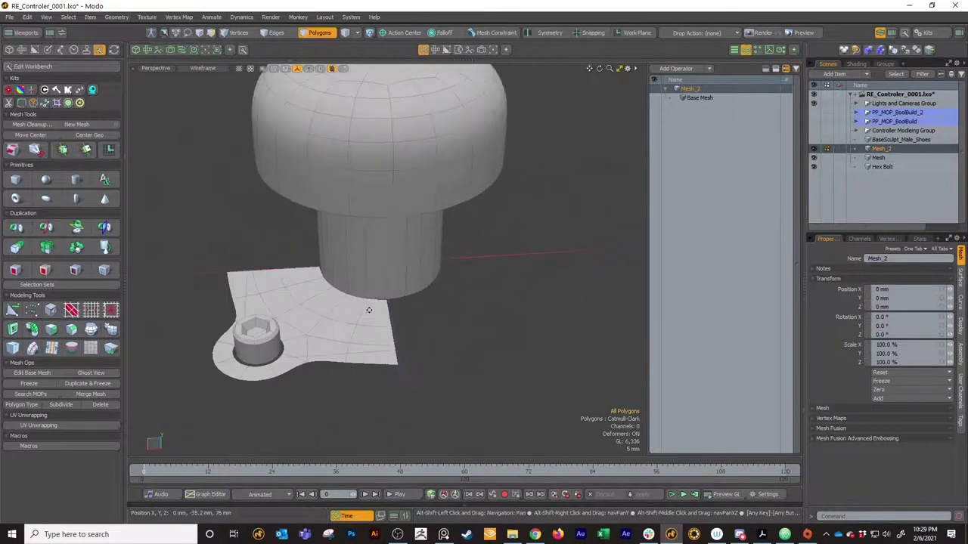
alt+shift+drag(367, 310, 439, 321)
alt+drag(439, 322, 412, 337)
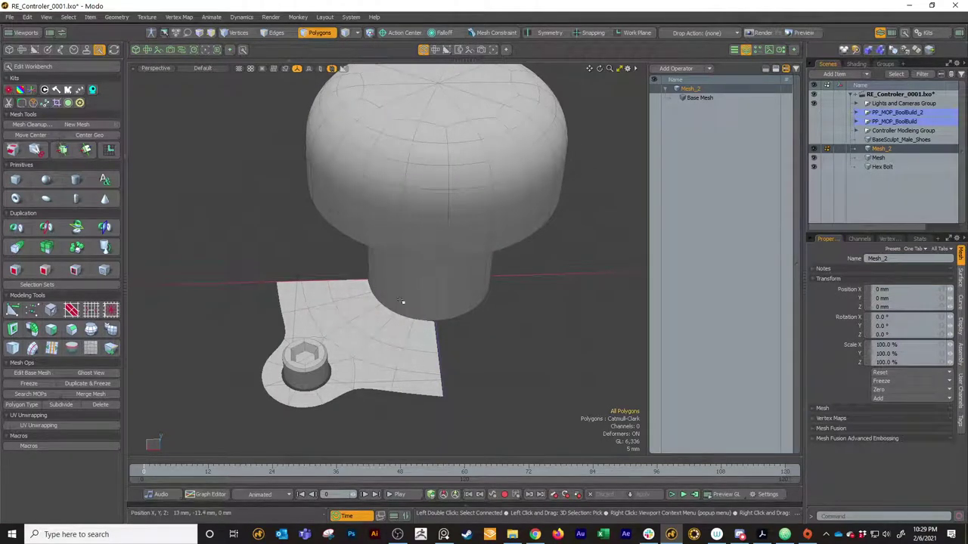
click(675, 68)
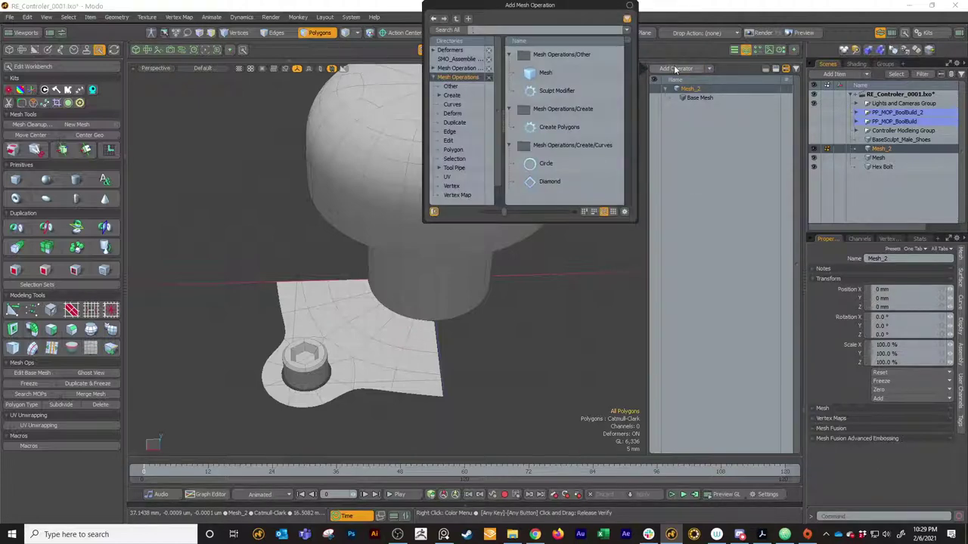
text(mir)
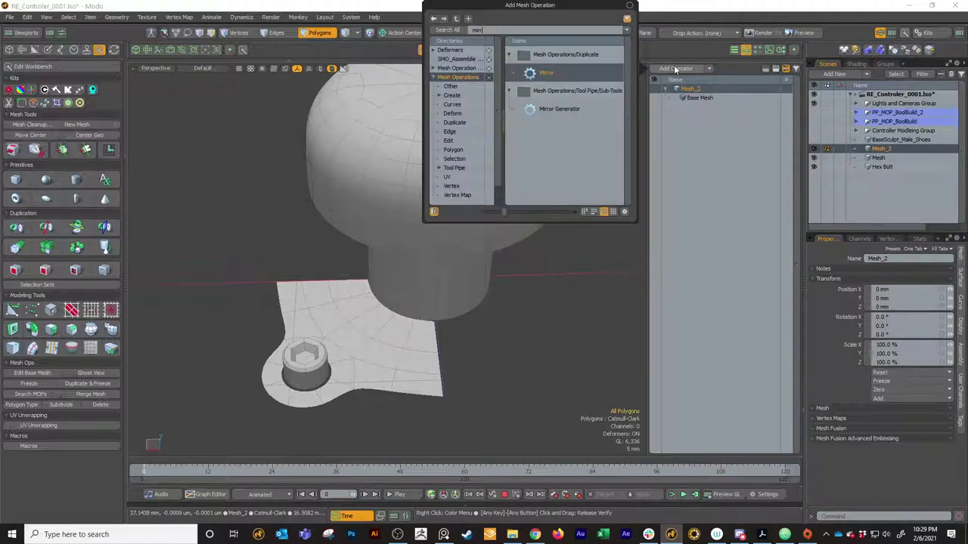
text(r)
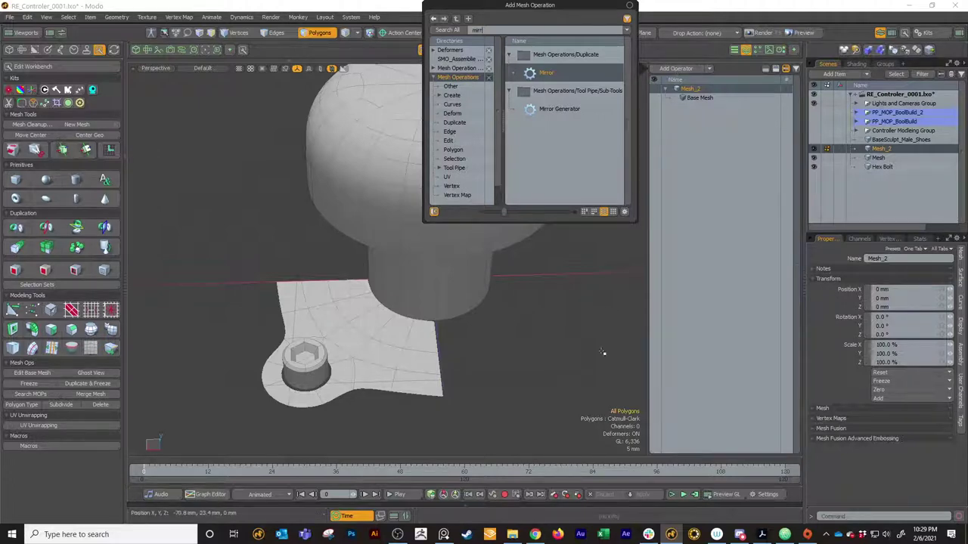
click(520, 380)
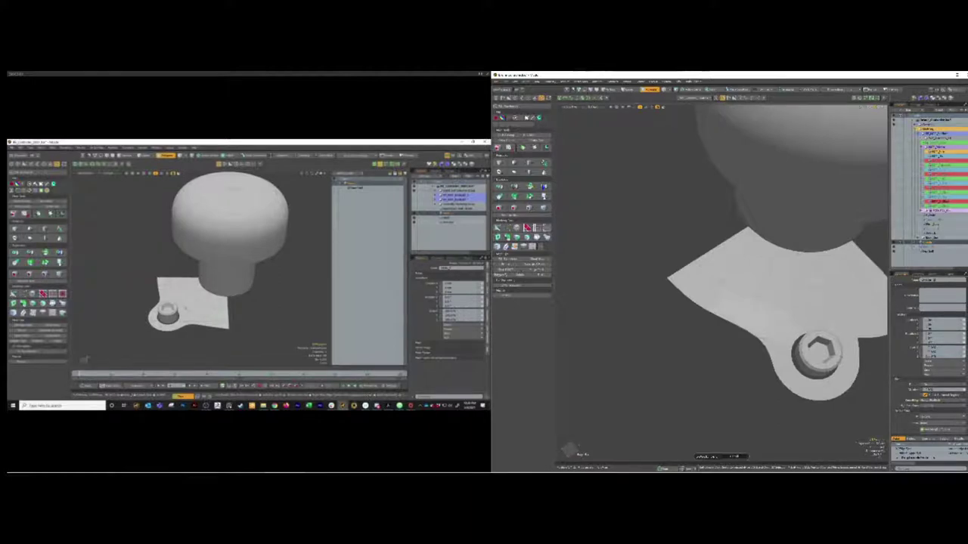
Rename the mesh item that holds the remaining quarter plate.
click(751, 332)
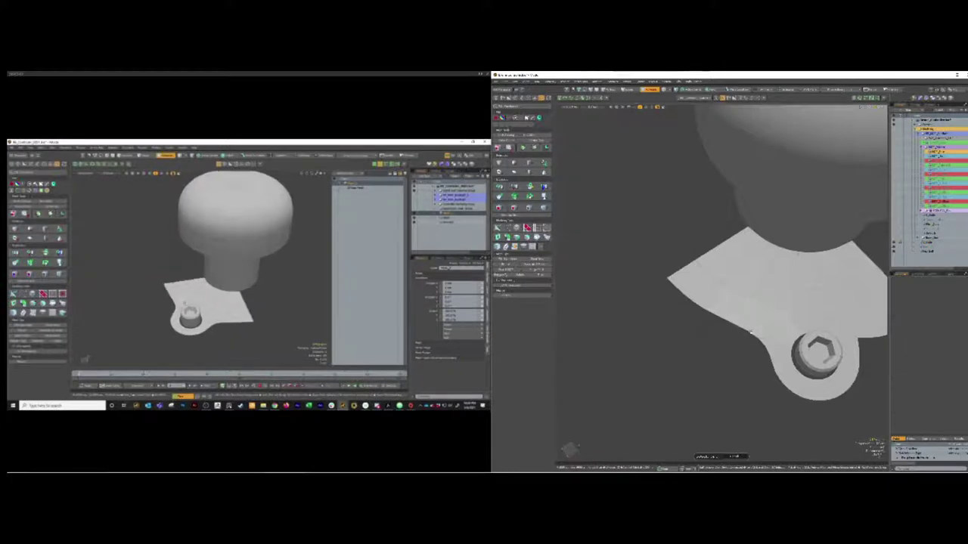
alt+drag(751, 332, 751, 350)
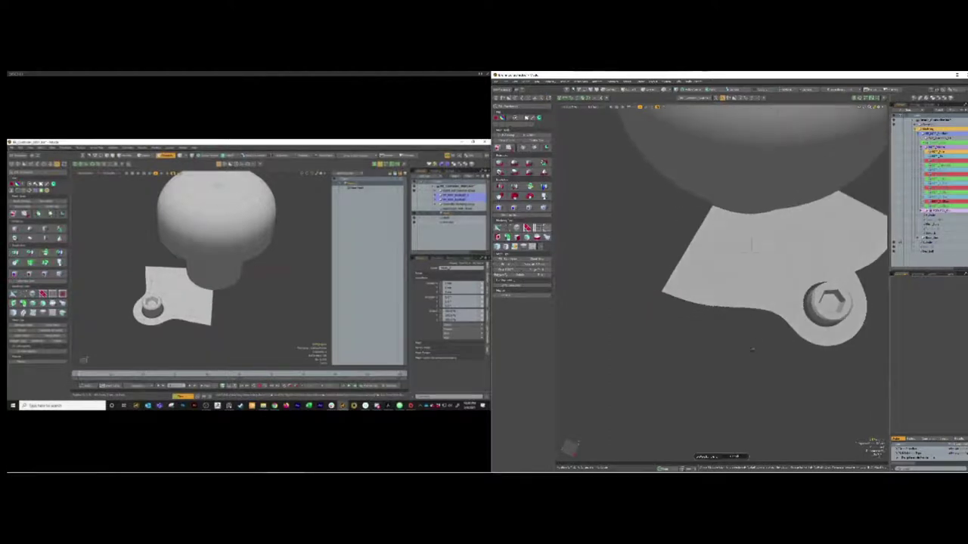
click(346, 172)
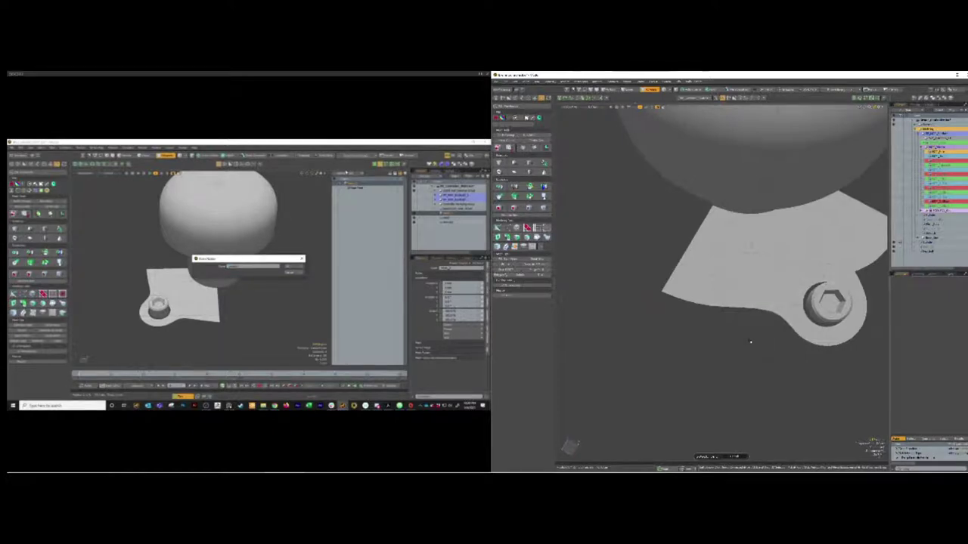
click(759, 297)
key(Return)
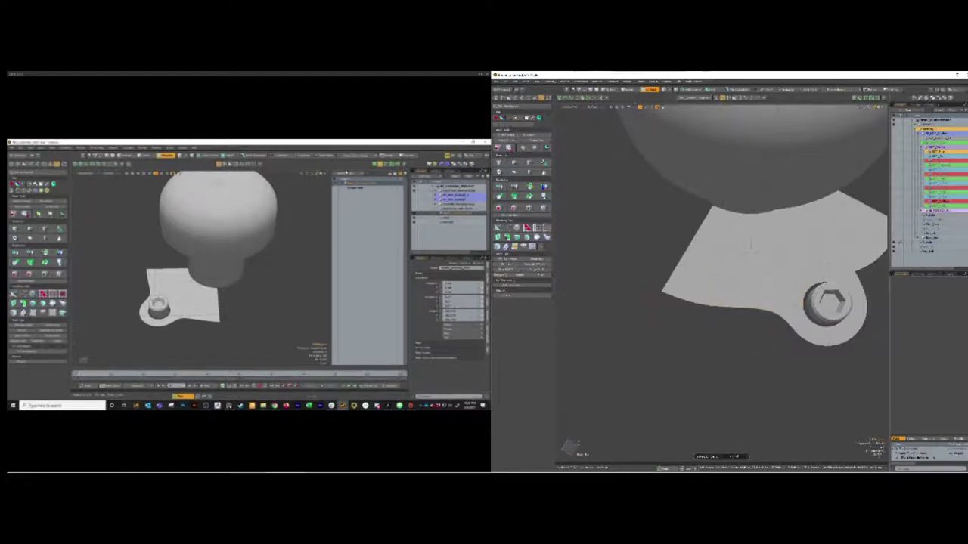
In the other artist's scene, select all connected polygons of the quarter plate and turn off subdivision.
mouse_move(555, 252)
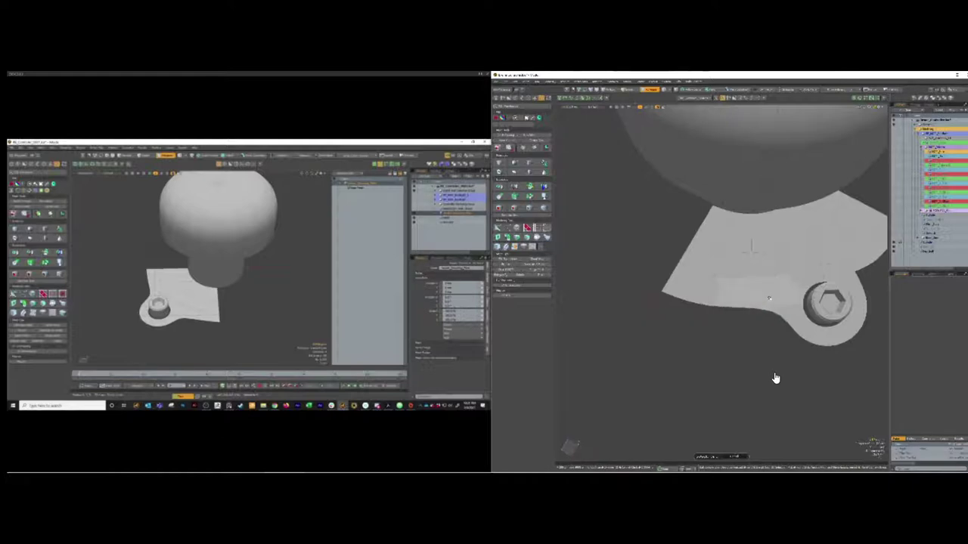
click(771, 299)
key(])
key(Tab)
click(750, 333)
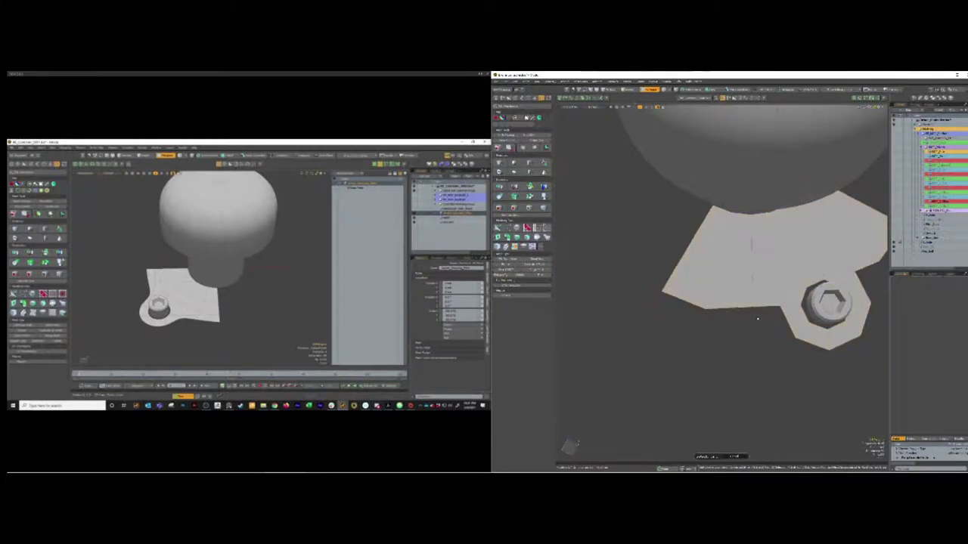
Turn on subdivision for the bolt ring and its adjoining plate polygons in both scenes.
scroll(155, 291, up, 5)
click(195, 266)
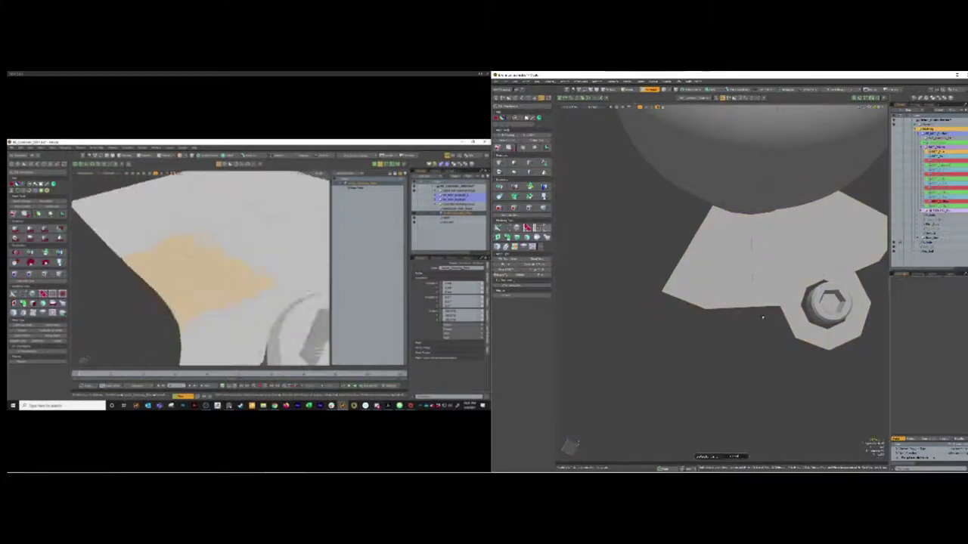
alt+drag(195, 266, 231, 293)
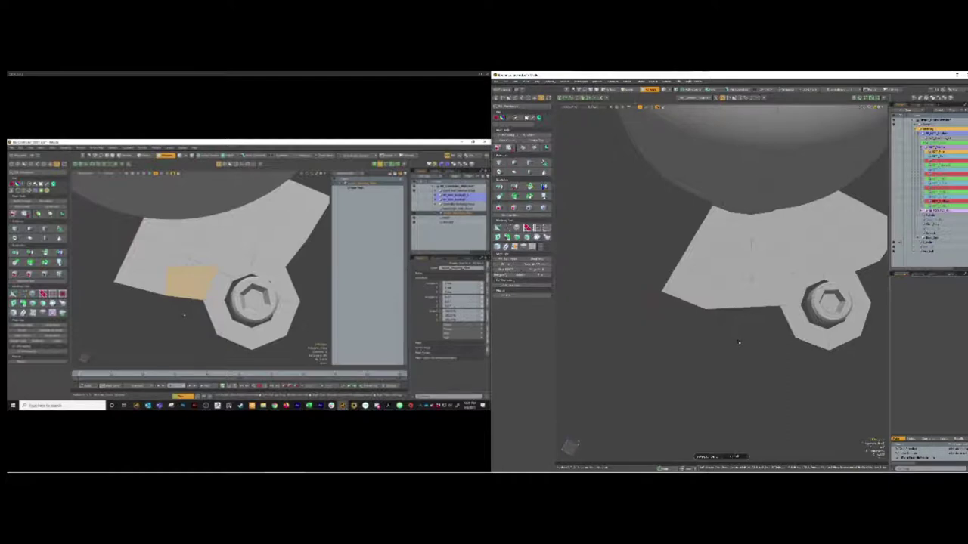
key(Tab)
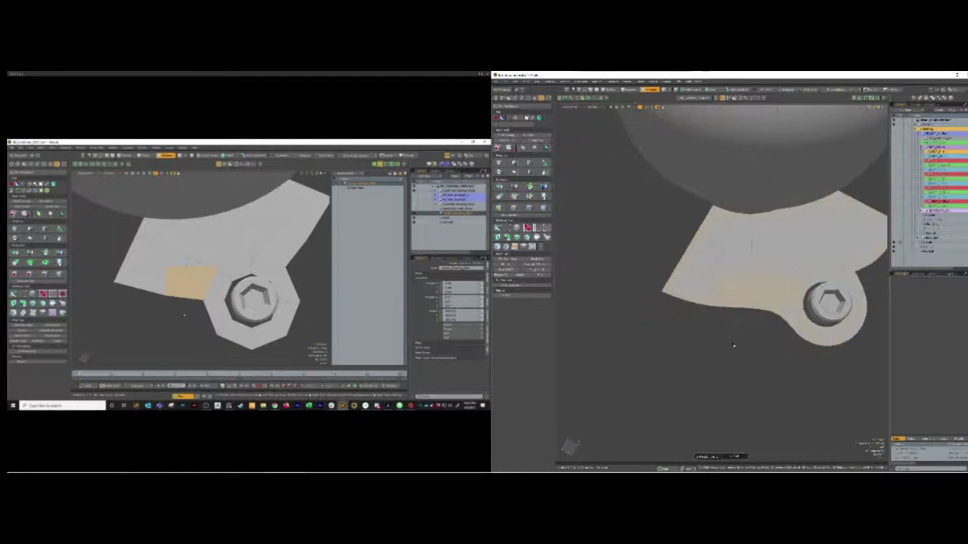
click(733, 345)
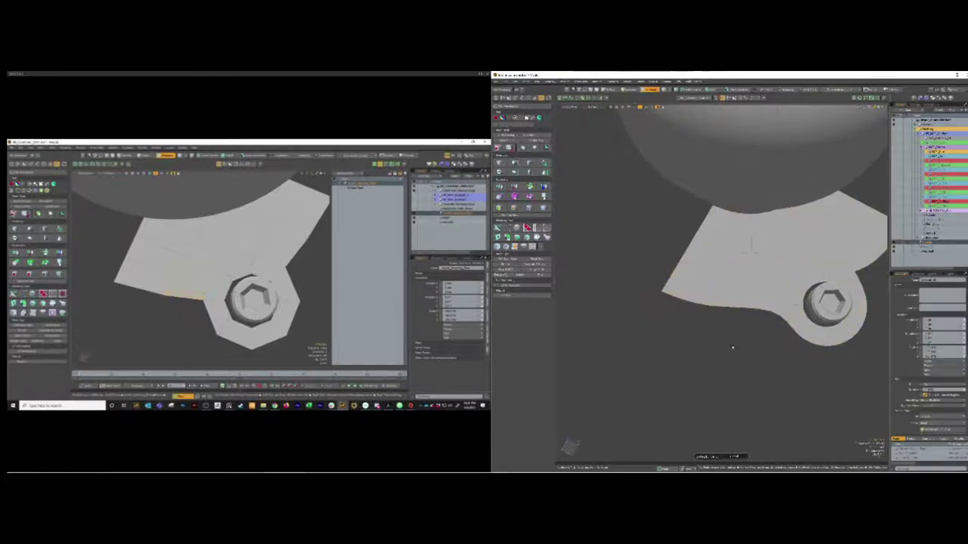
alt+drag(184, 315, 198, 291)
key(Tab)
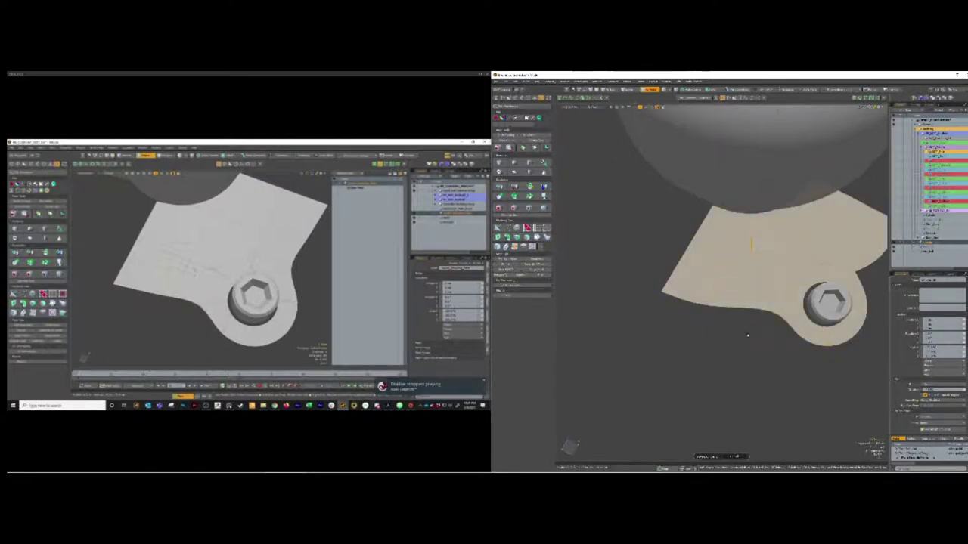
Turn off subdivision on the quarter plate and move the middle point of its outer edge outward to follow the curve.
key(Tab)
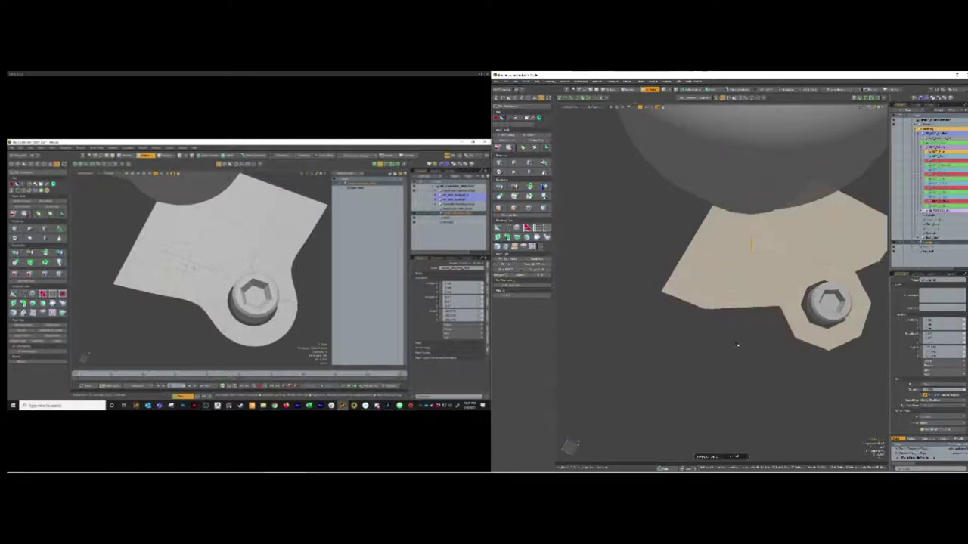
click(740, 353)
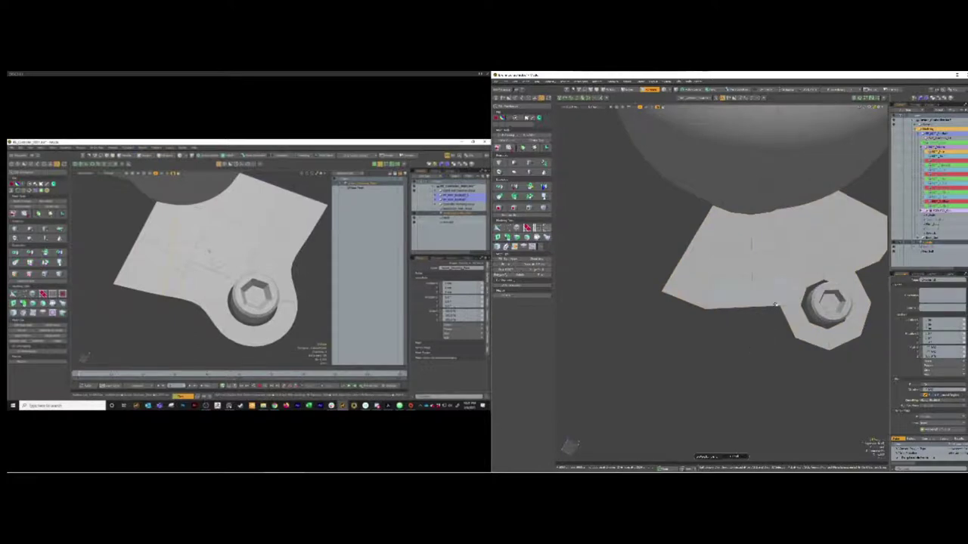
key(2)
click(772, 299)
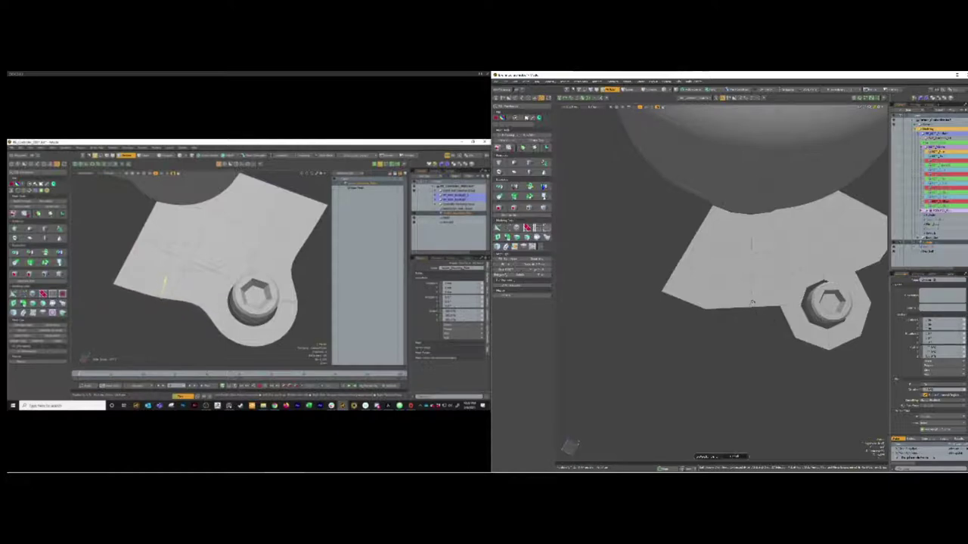
key(2)
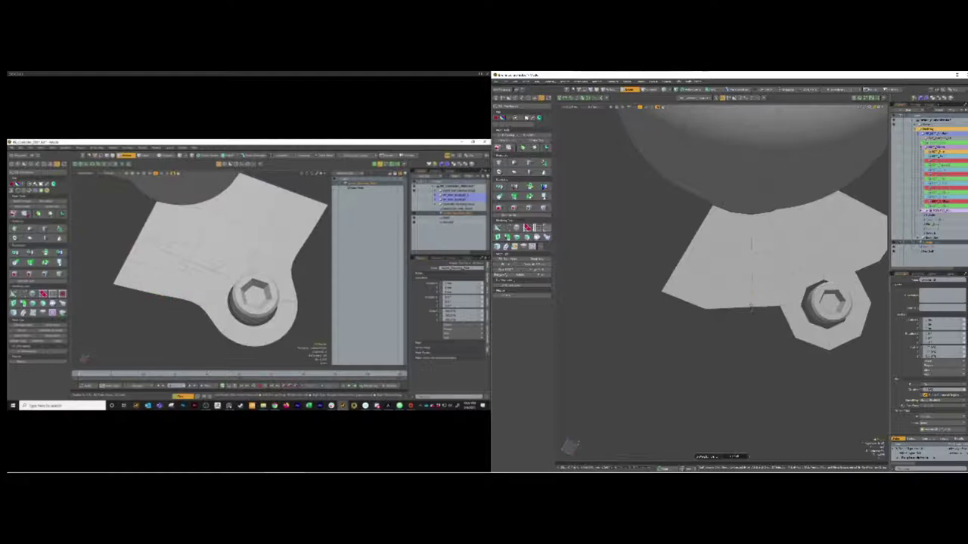
key(2)
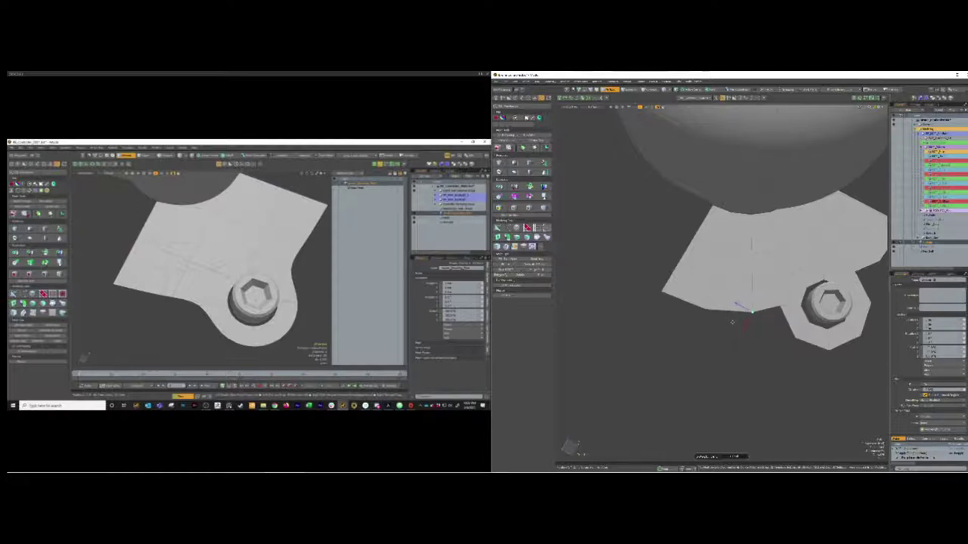
key(q)
middle_drag(769, 308, 810, 308)
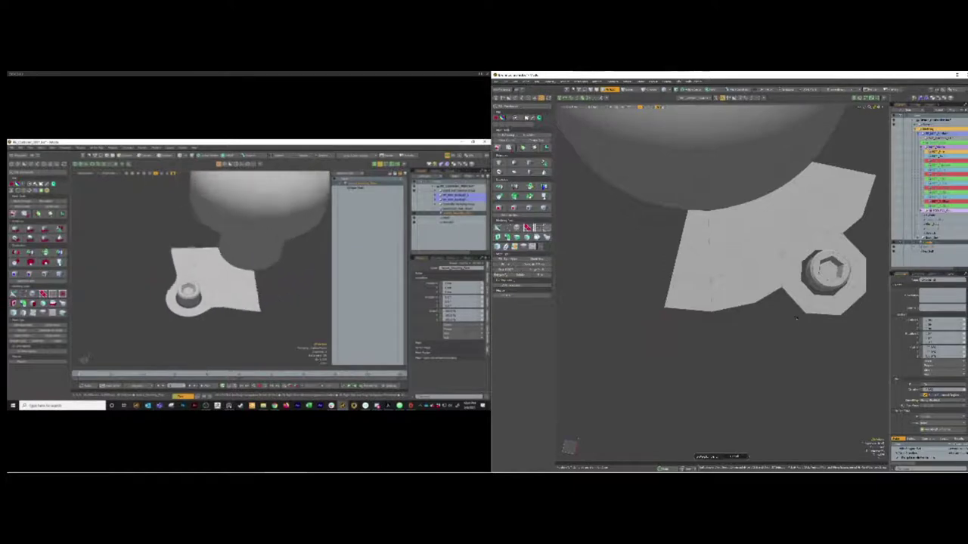
alt+drag(802, 325, 778, 368)
scroll(791, 359, down, 5)
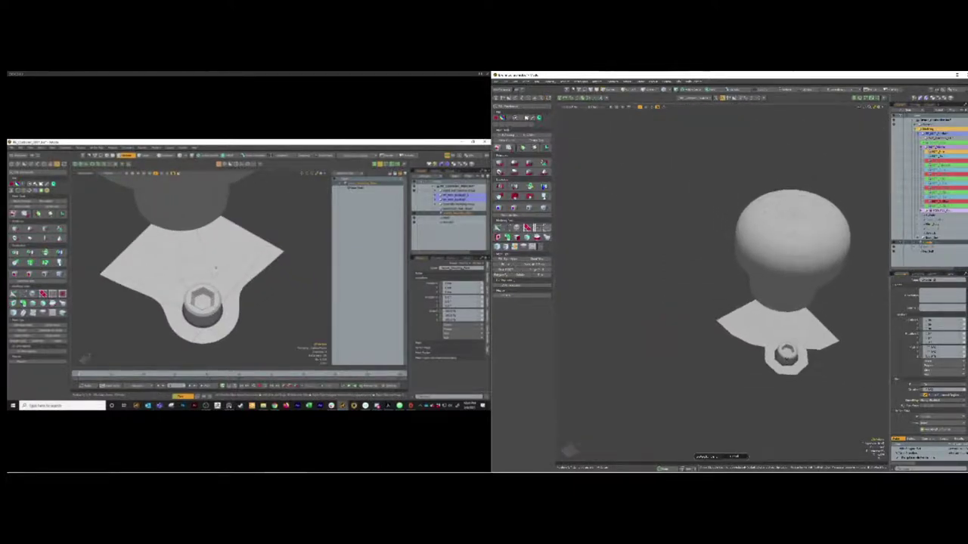
key(5)
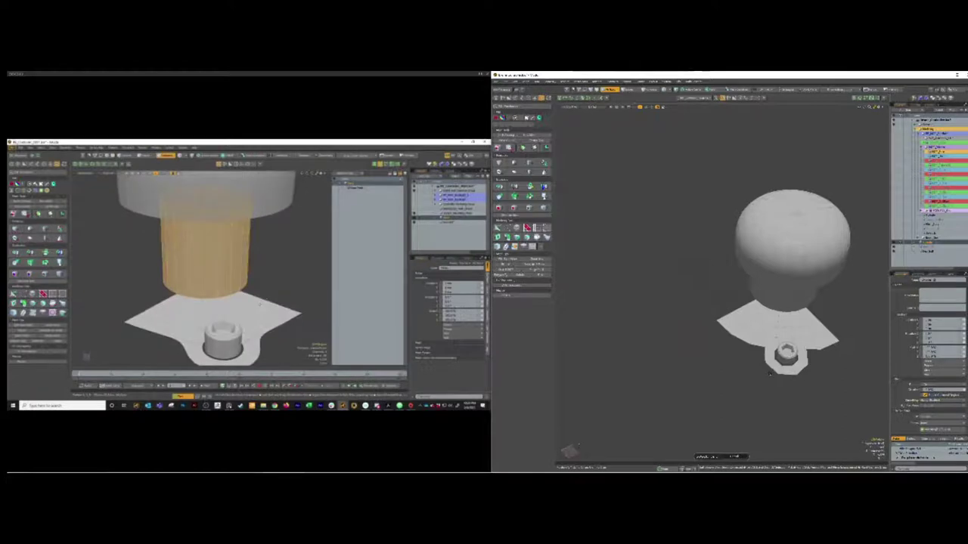
key(3)
drag(800, 297, 753, 295)
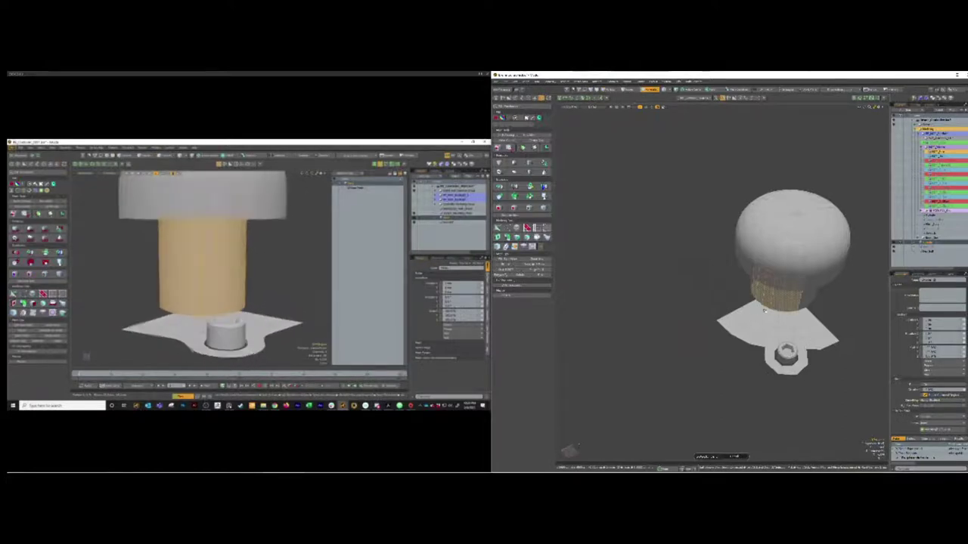
key(l)
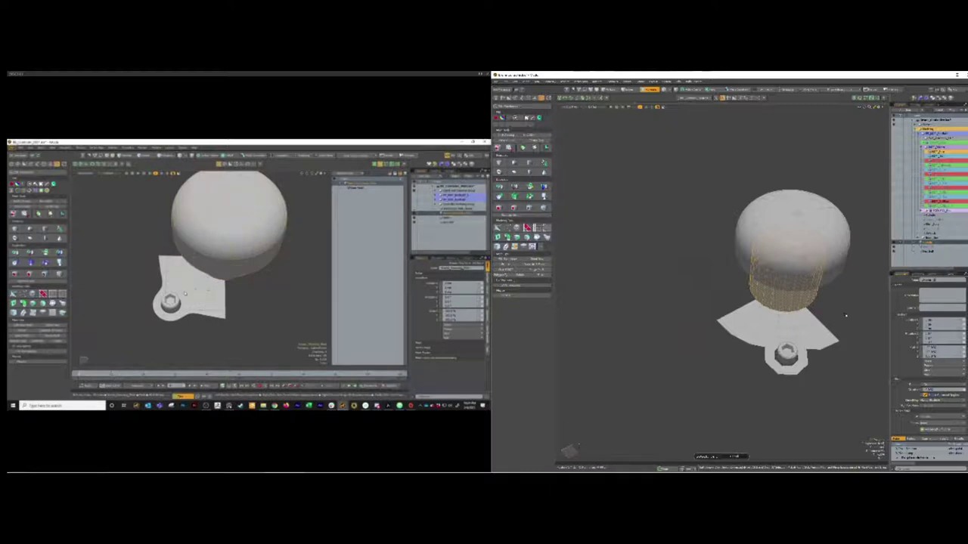
click(846, 316)
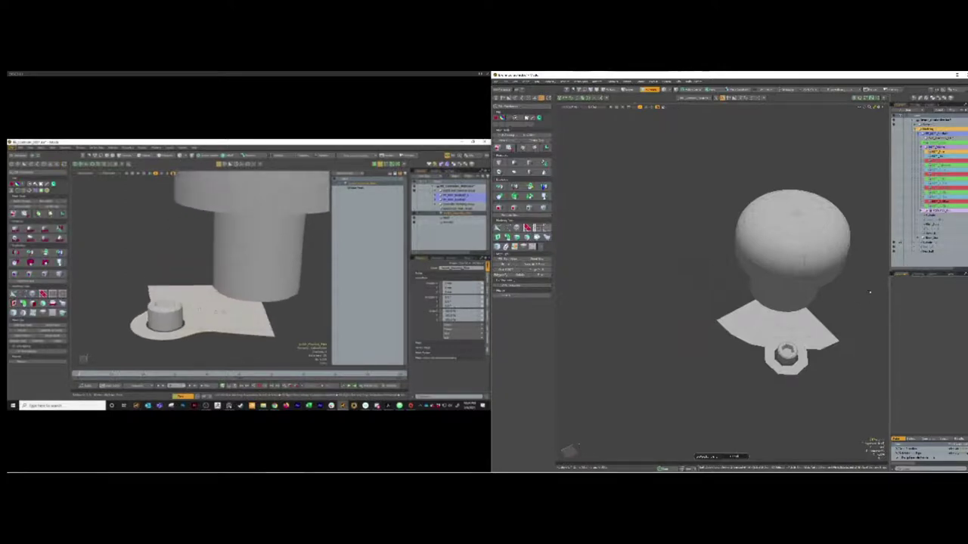
Rename the mesh item holding the quarter plate as the mounting plate and clear the selection.
click(808, 337)
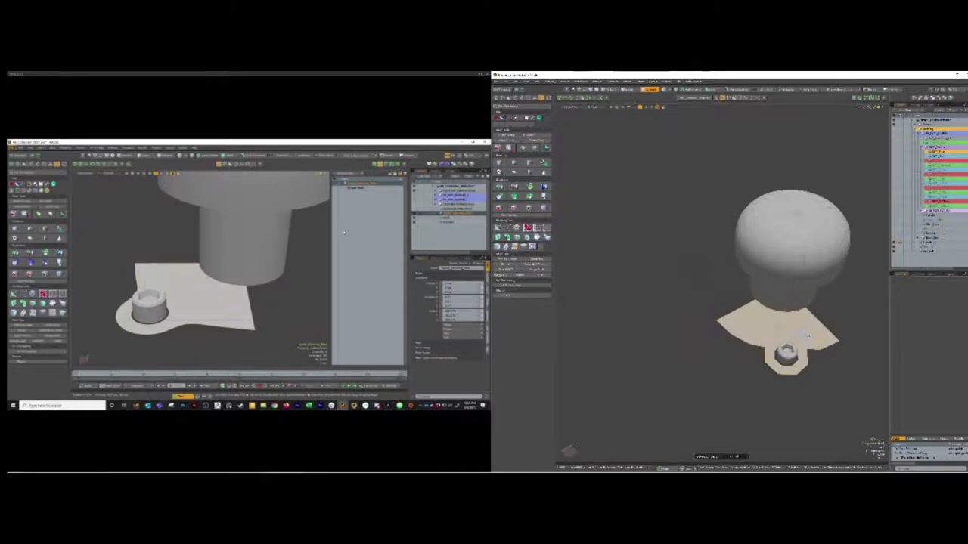
click(930, 242)
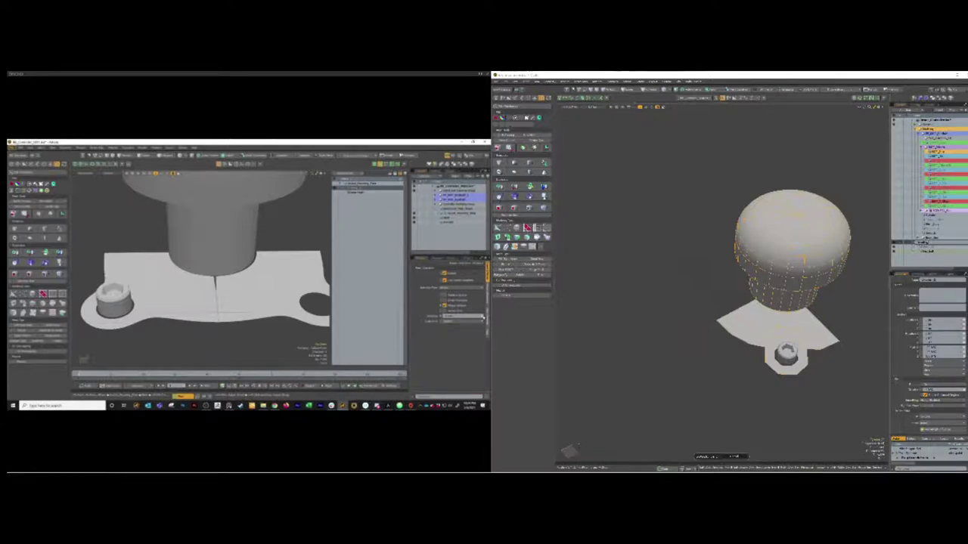
alt+drag(240, 278, 129, 270)
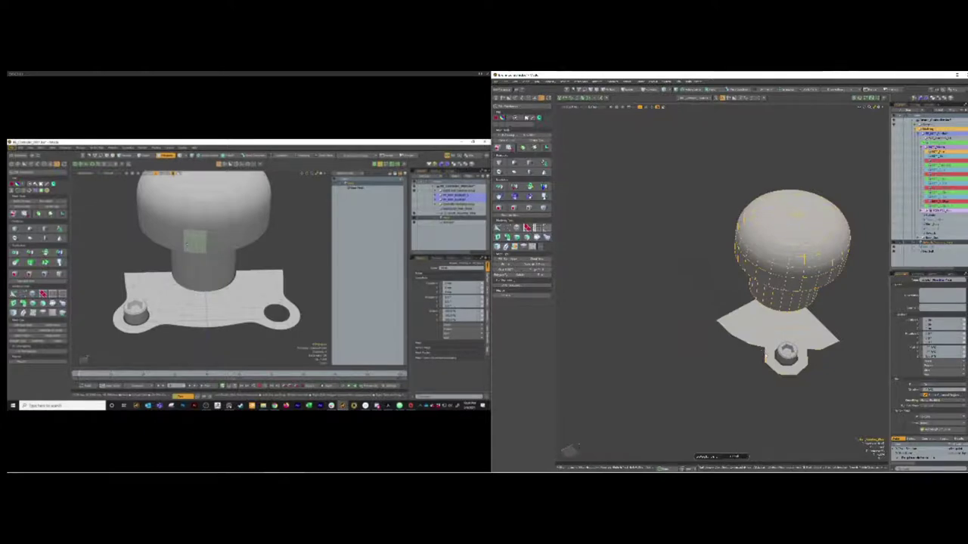
click(709, 307)
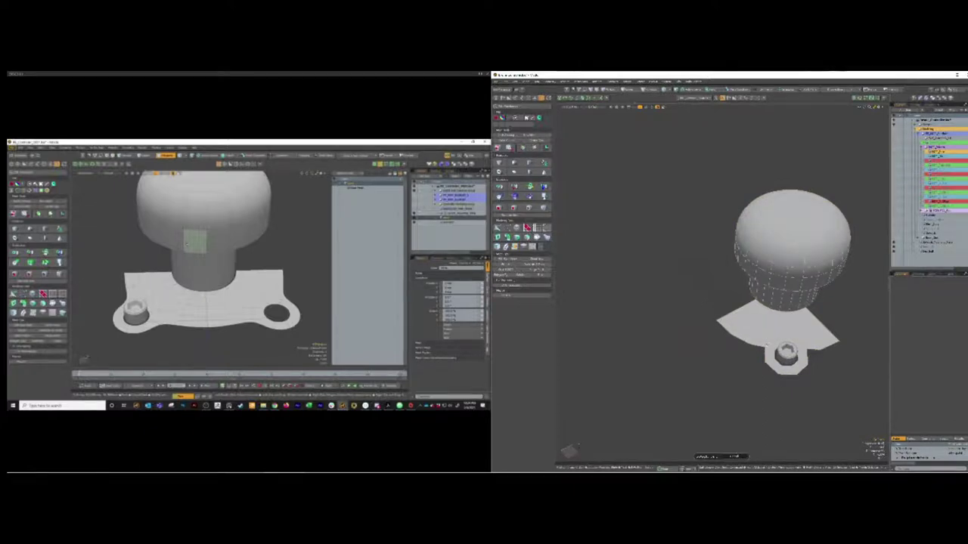
Check which mesh item the quarter plate and the thumbstick each belong to by selecting them in turn.
middle_drag(763, 342, 763, 355)
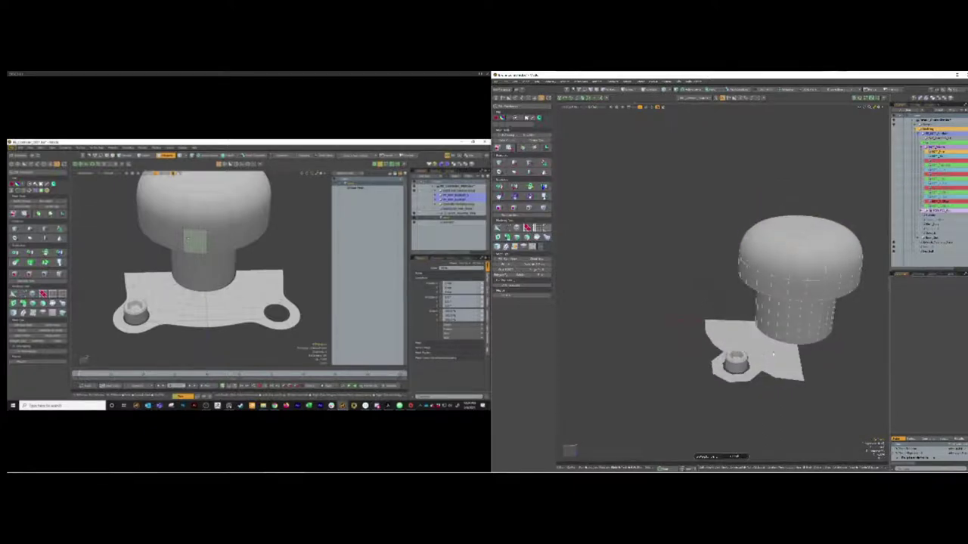
click(775, 357)
key(3)
double_click(773, 357)
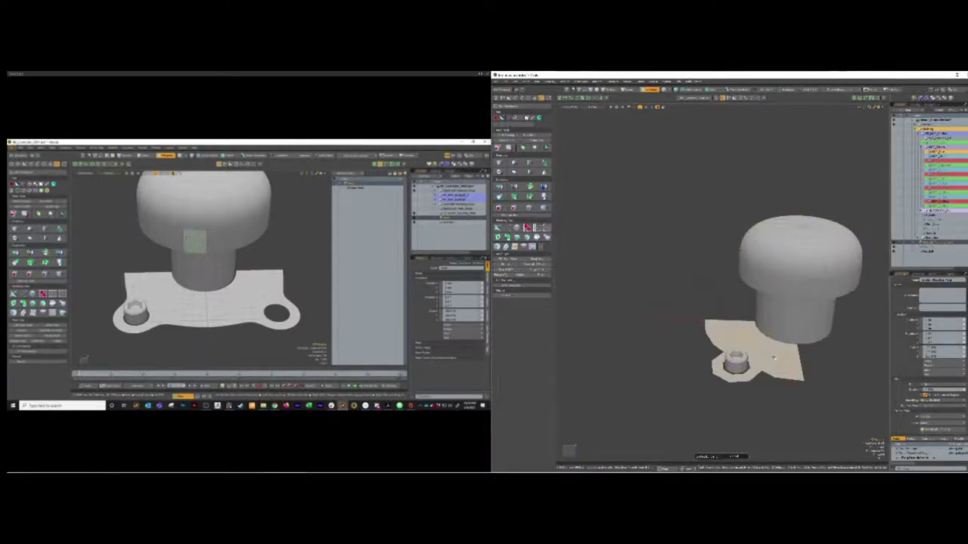
click(849, 346)
click(834, 271)
double_click(834, 284)
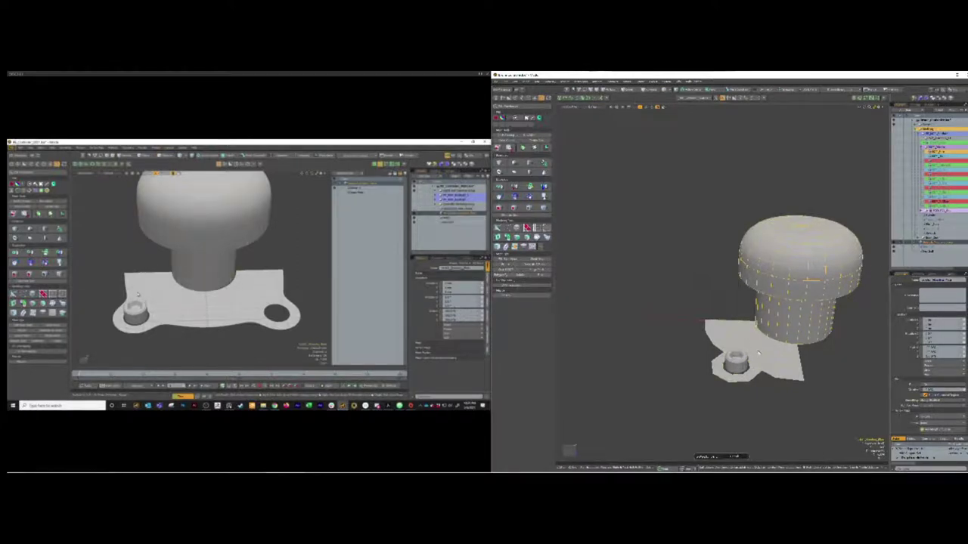
Select all of the thumbstick's polygons and move them into a new mesh item.
key(3)
click(811, 281)
click(810, 281)
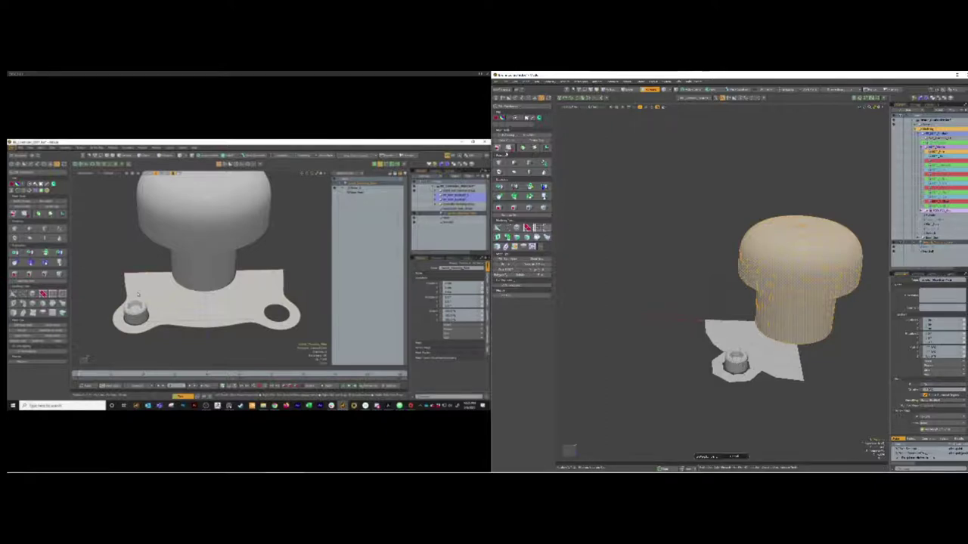
click(509, 149)
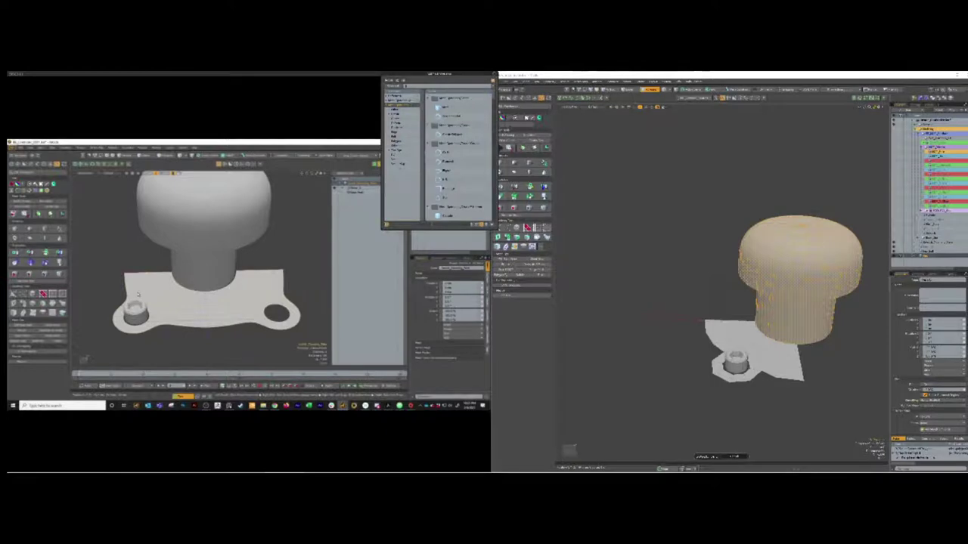
click(787, 220)
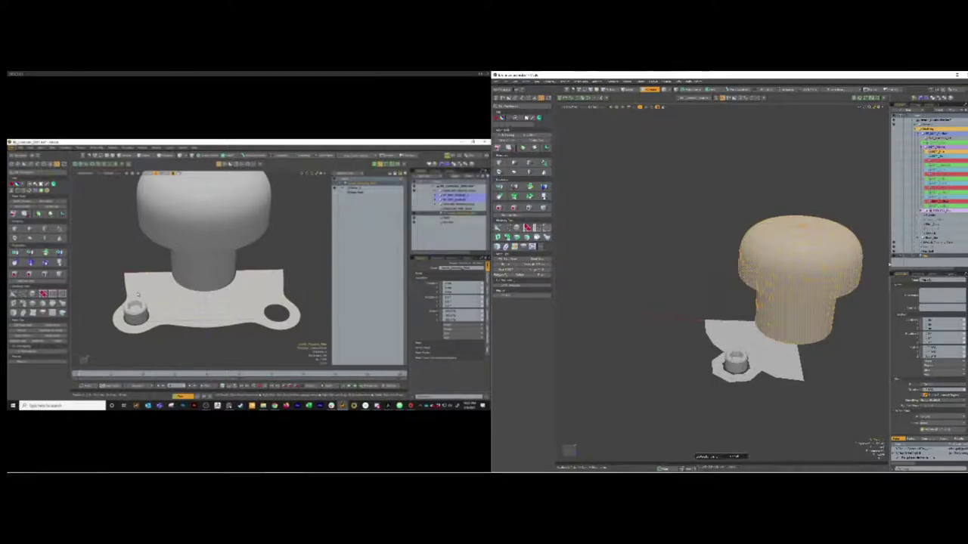
Test the thumbstick's separation by deleting it and undoing the deletion, and rename its new mesh item.
key(Delete)
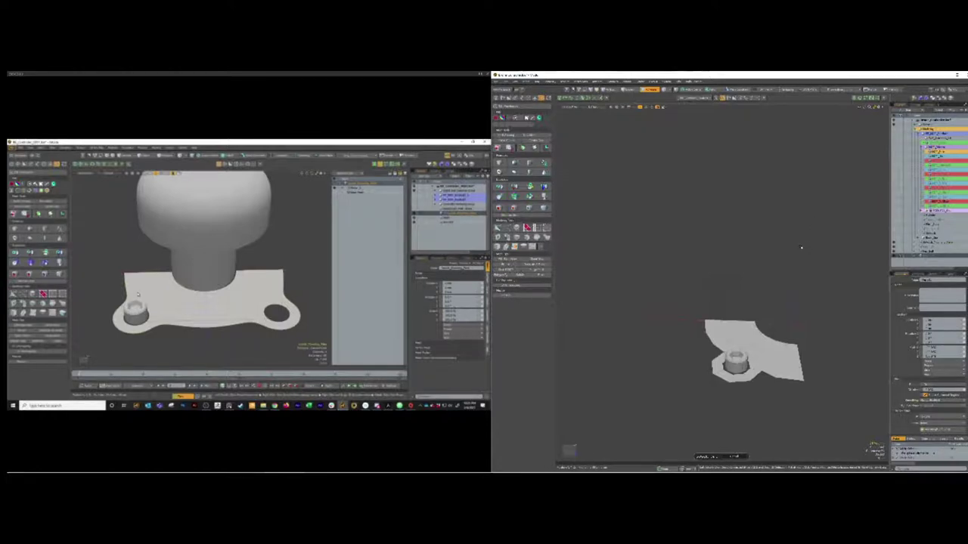
key(ctrl+z)
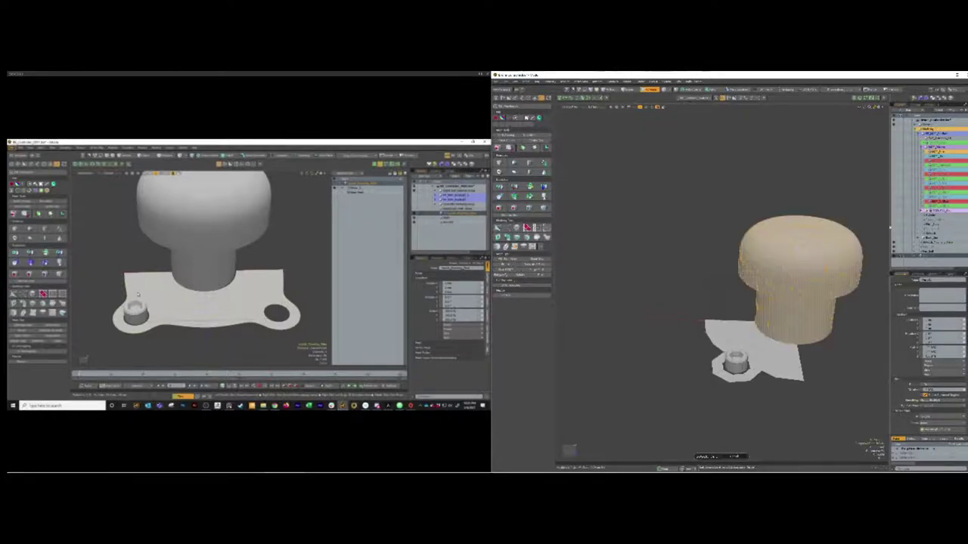
double_click(913, 261)
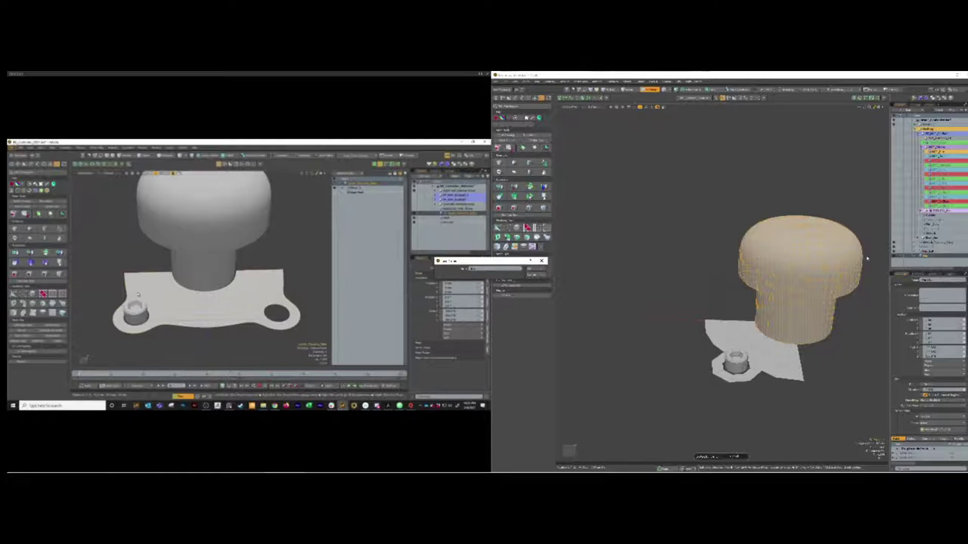
key(Return)
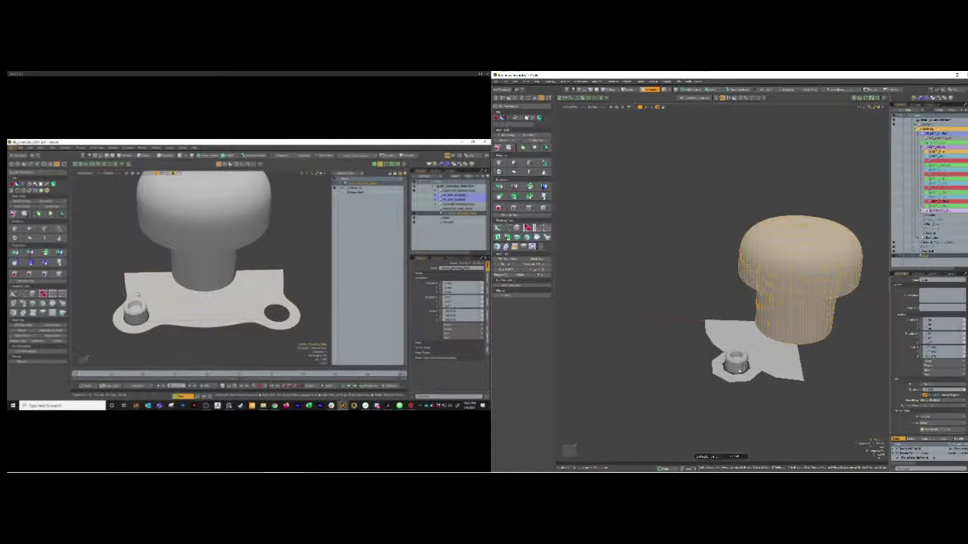
Delete the leftover empty mesh item and rename the thumbstick's mesh item in the other artist's scene.
click(737, 369)
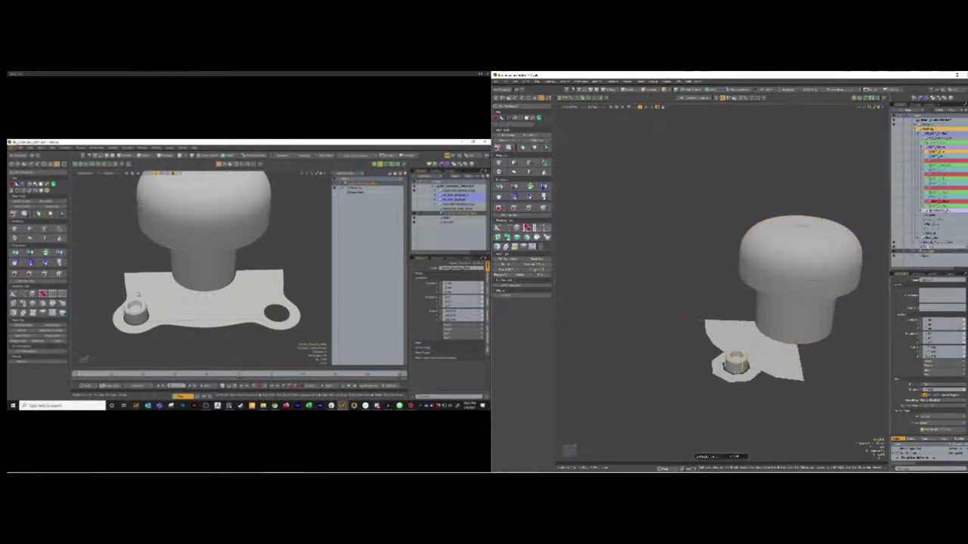
click(923, 248)
key(Delete)
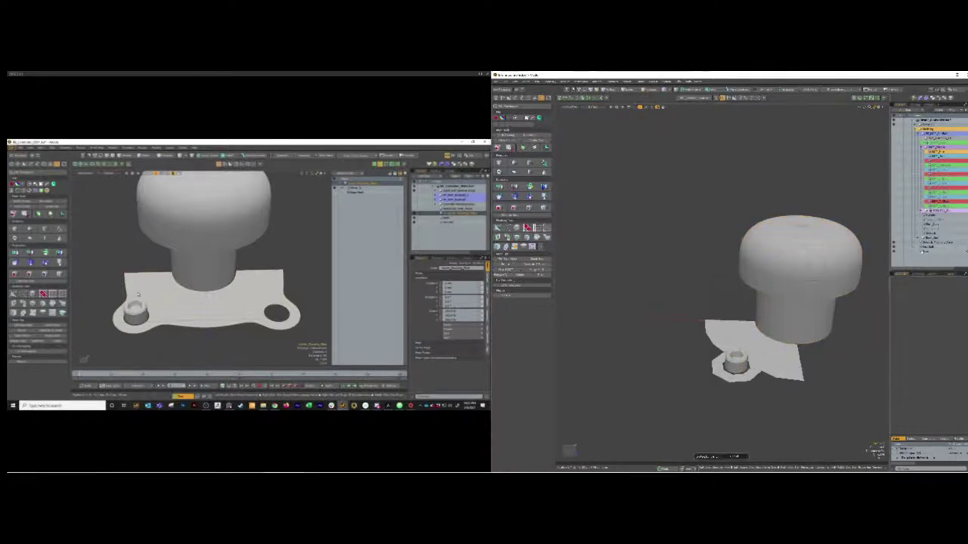
click(924, 243)
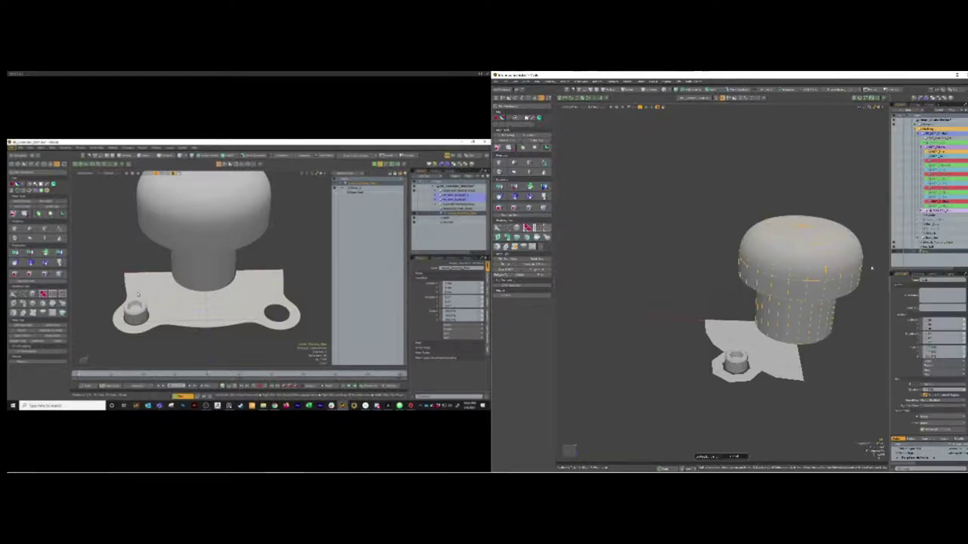
click(777, 366)
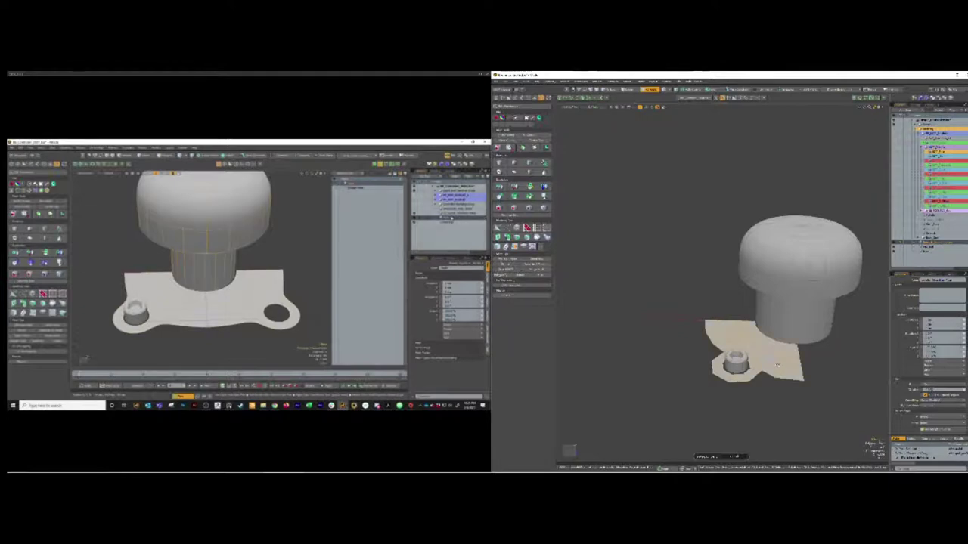
double_click(452, 219)
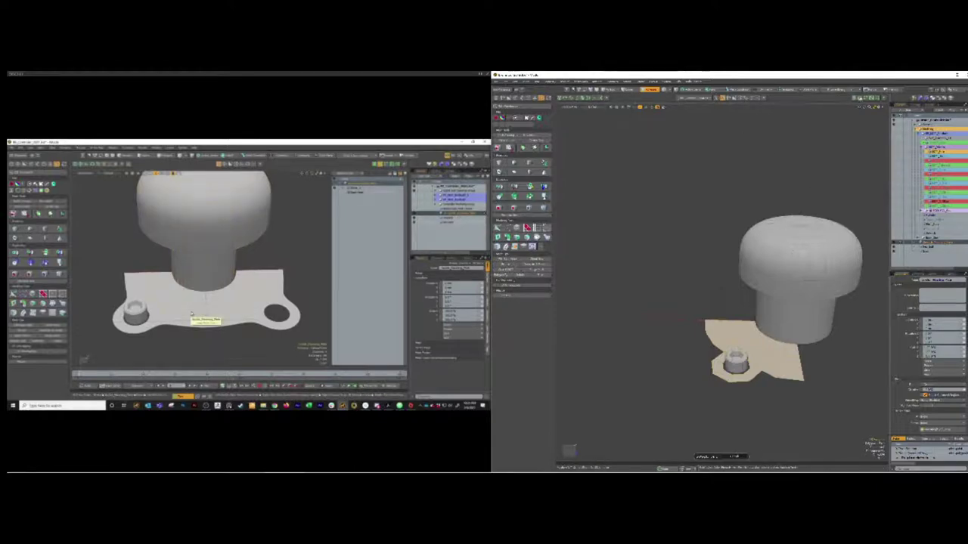
Show and widen the mesh operations list, and mirror the quarter plate across its straight edge as a mesh operation.
click(859, 99)
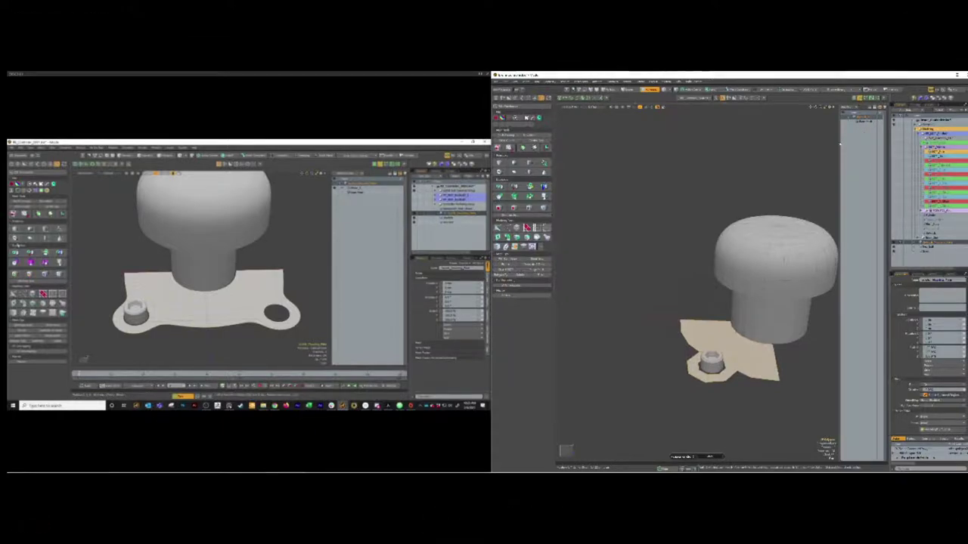
drag(840, 139, 808, 155)
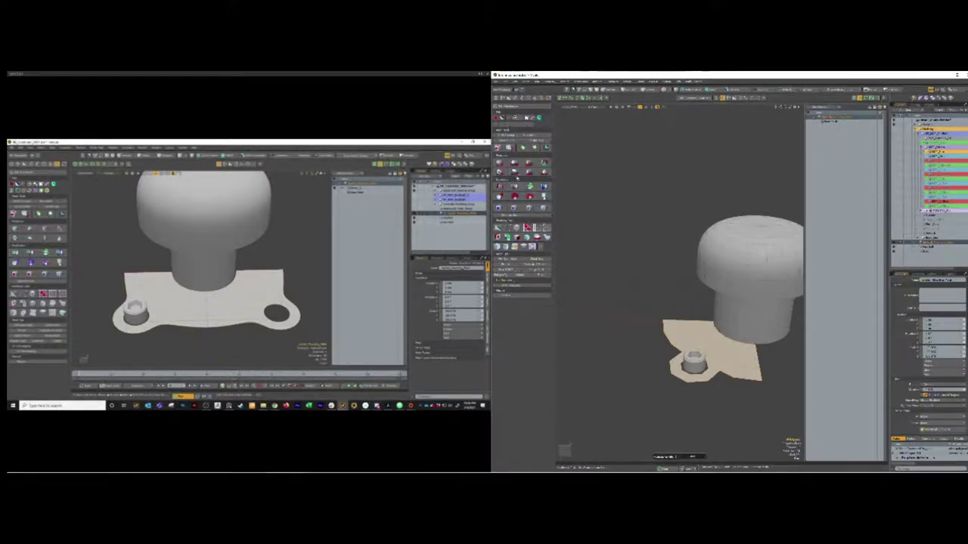
click(381, 164)
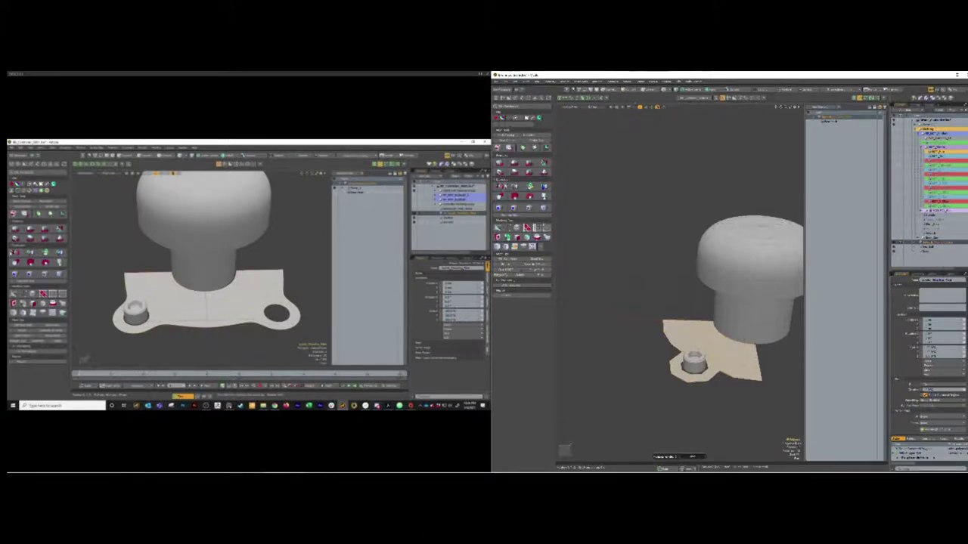
click(500, 188)
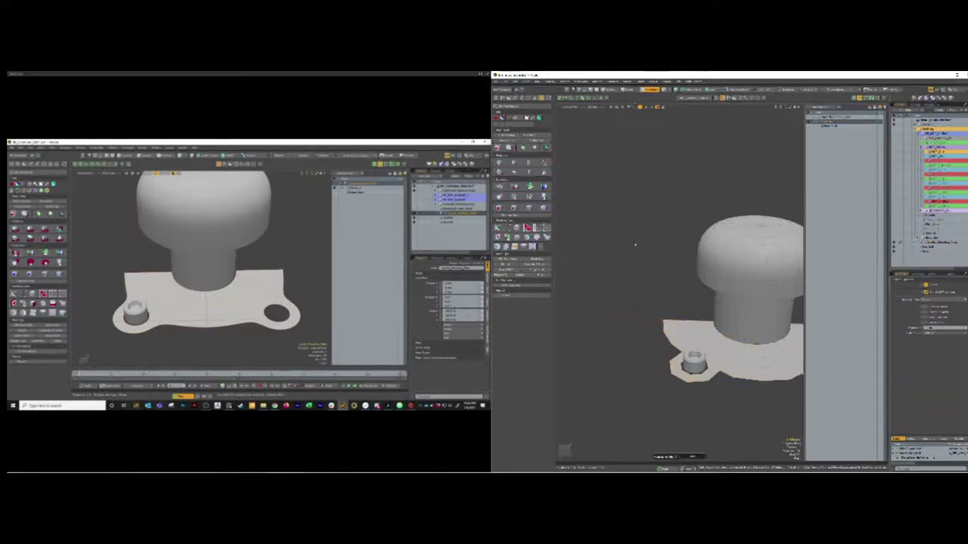
scroll(647, 312, down, 4)
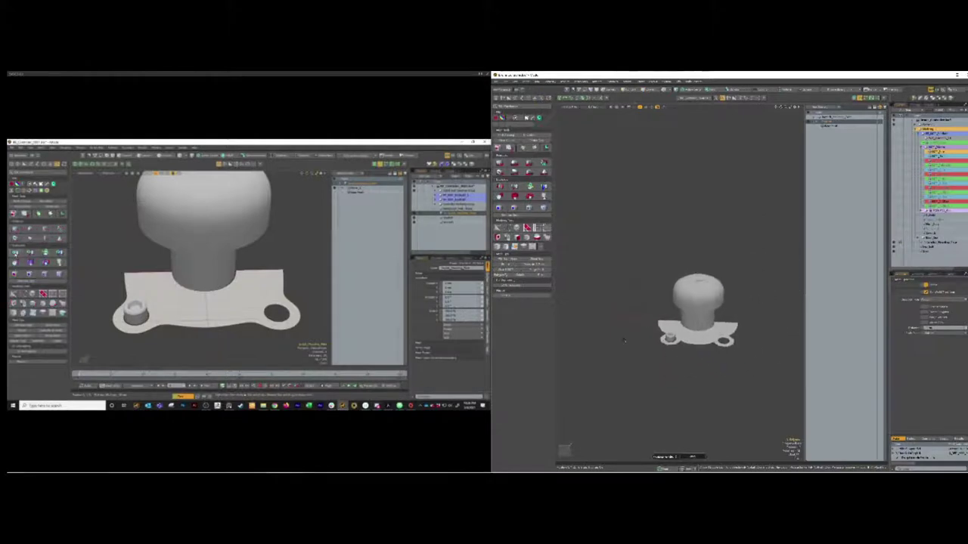
alt+drag(648, 311, 684, 309)
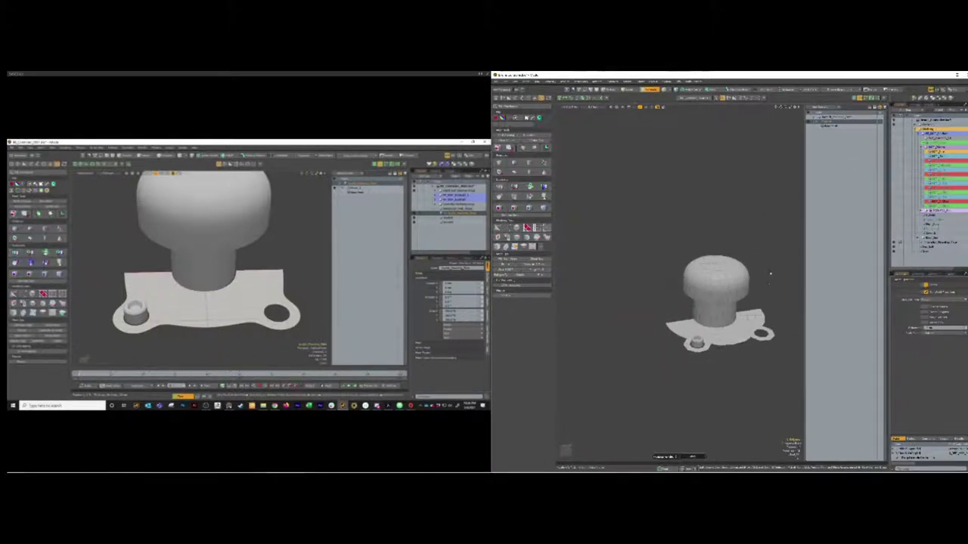
Turn on Merge Vertices for the plate's mirror operation and reselect the mounting plate mesh.
click(363, 189)
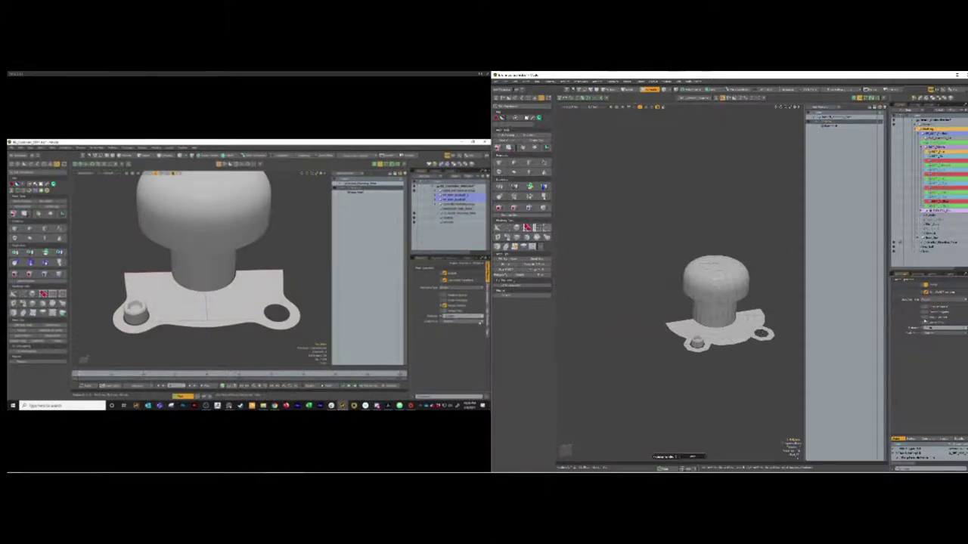
alt+drag(263, 285, 258, 291)
key(5)
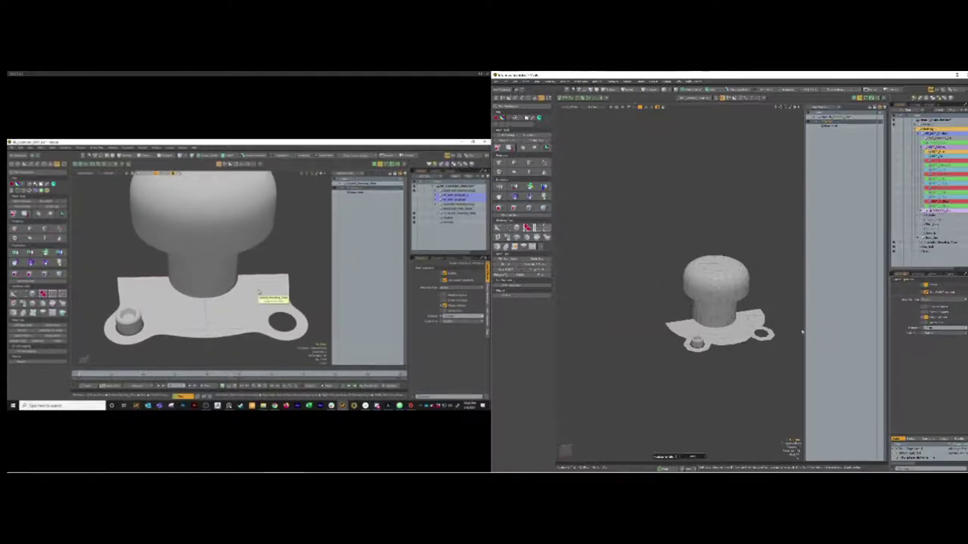
click(740, 339)
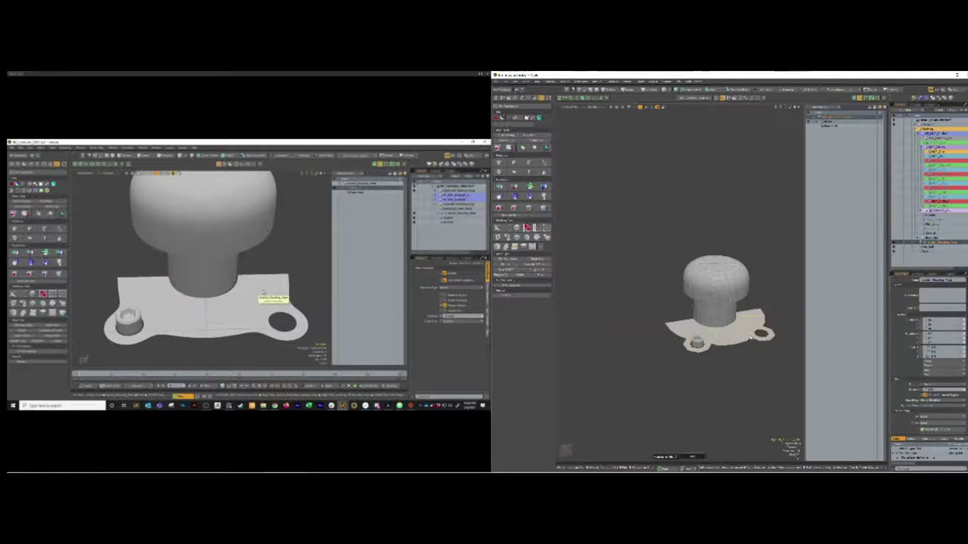
alt+drag(768, 340, 735, 352)
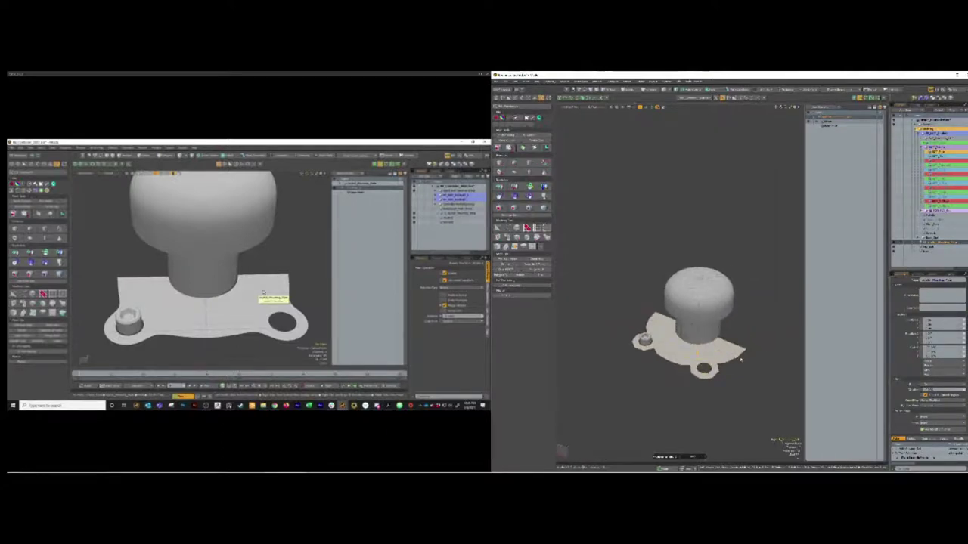